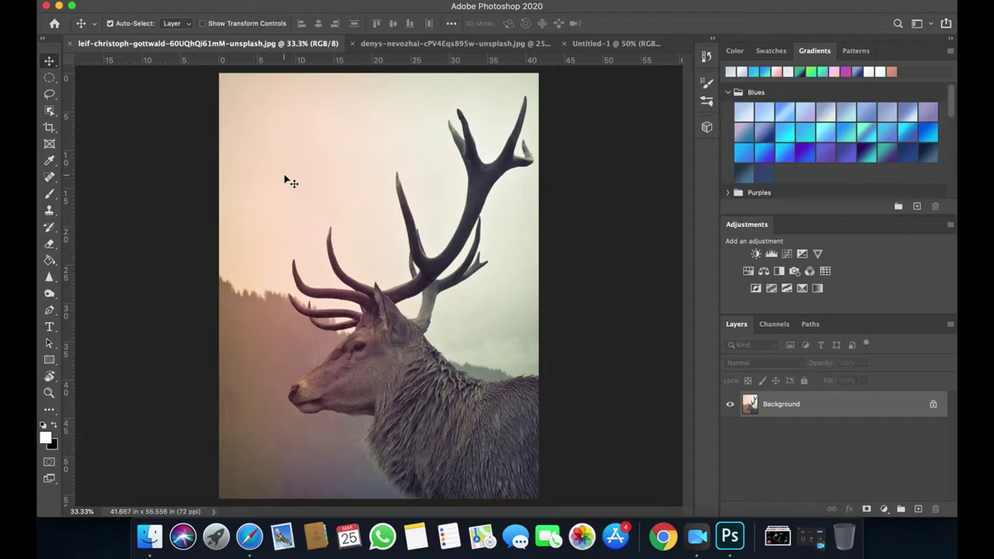
- Select the deer with Select Subject and paste it into the blank Untitled-1 canvas
left_click(49, 112)
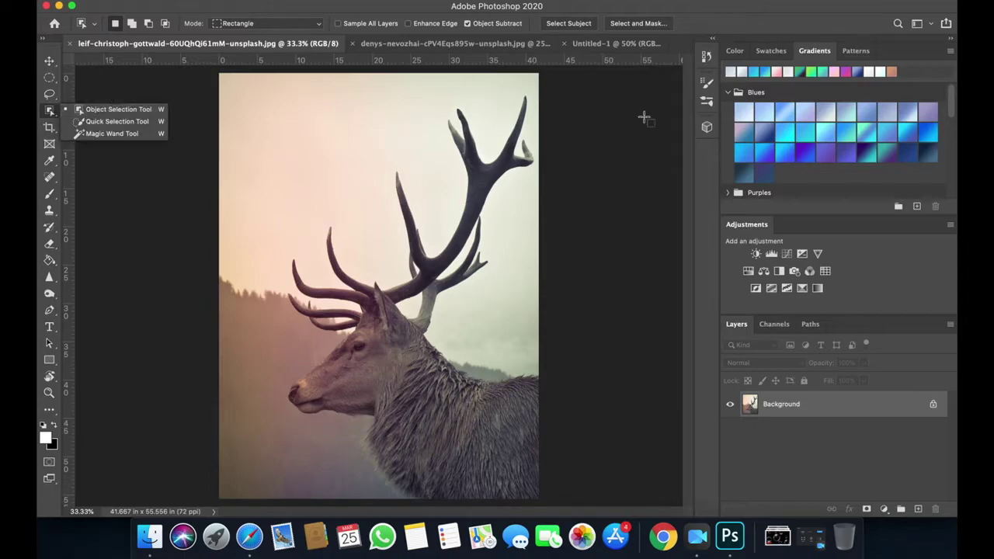
left_click(571, 23)
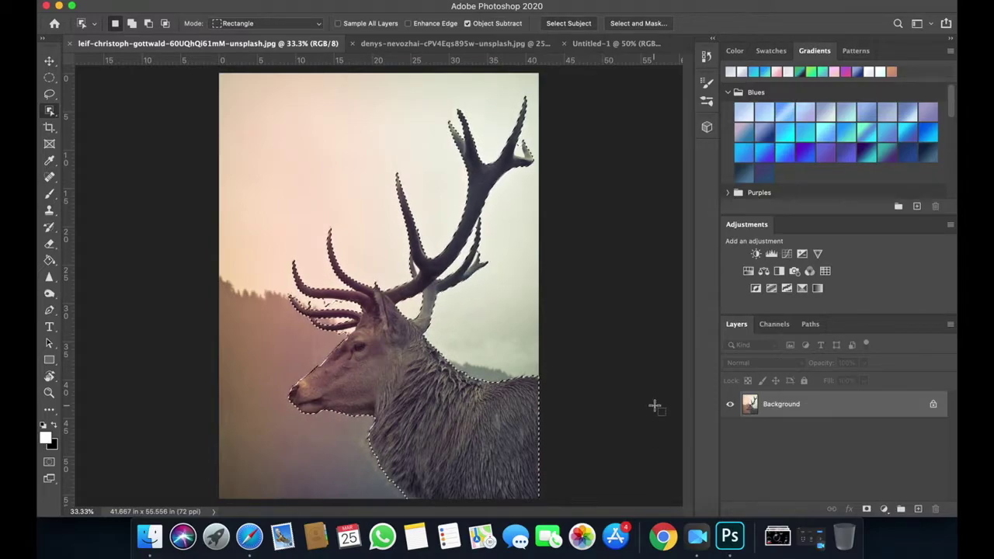
key("v")
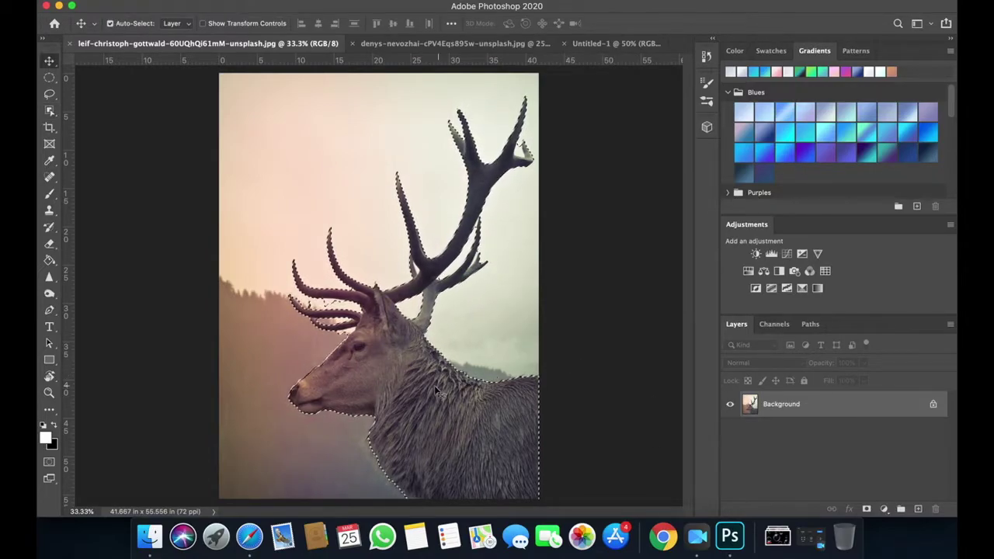
left_click_drag(431, 165, 444, 5)
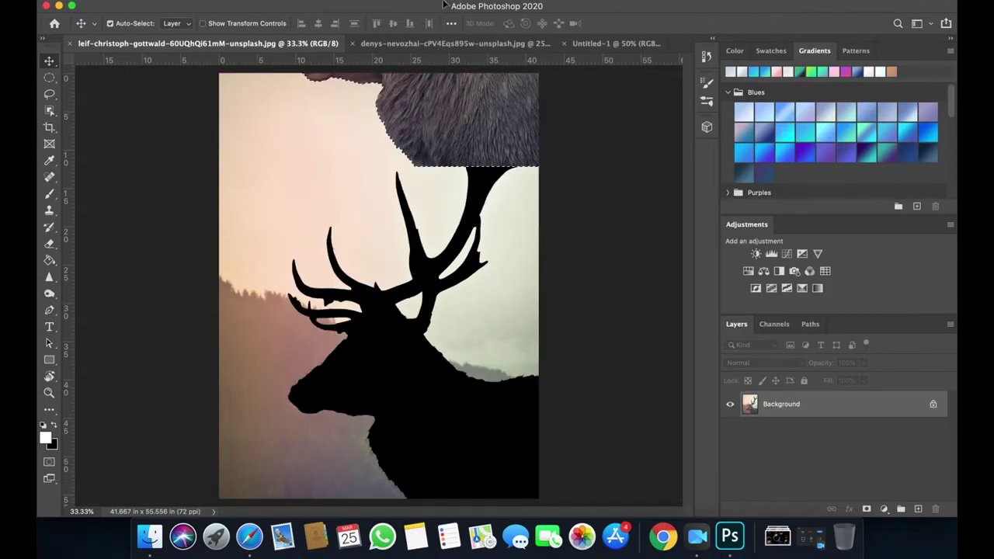
left_click(435, 44)
left_click(613, 44)
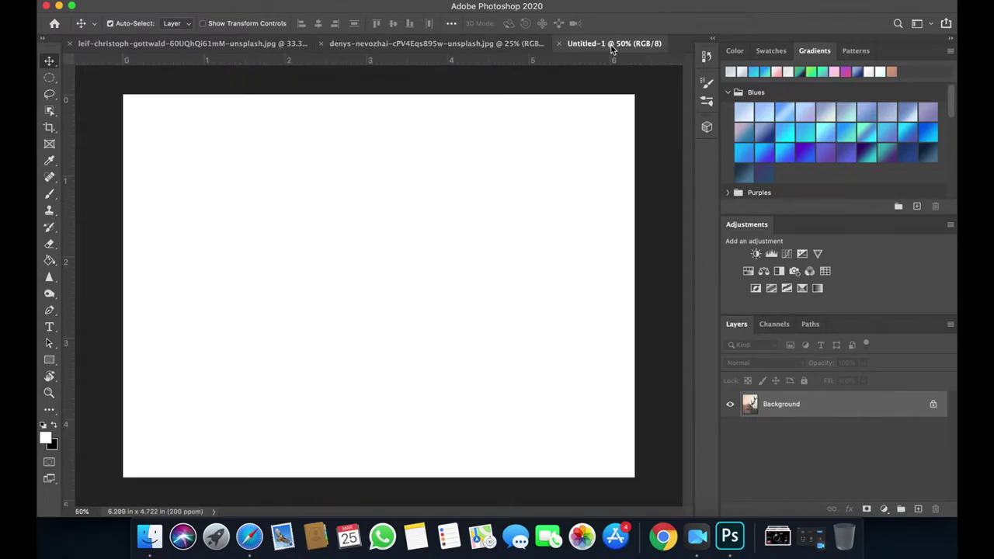
key("super+v")
- Scale the deer down to about 79% and position it on the canvas's right side
key("super+t")
key("super+minus")
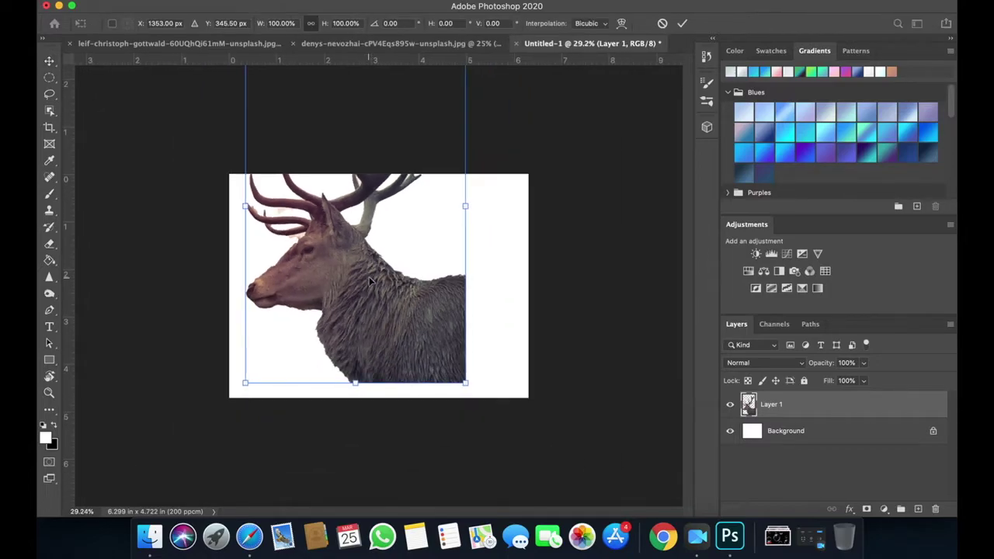
left_click_drag(370, 281, 436, 296)
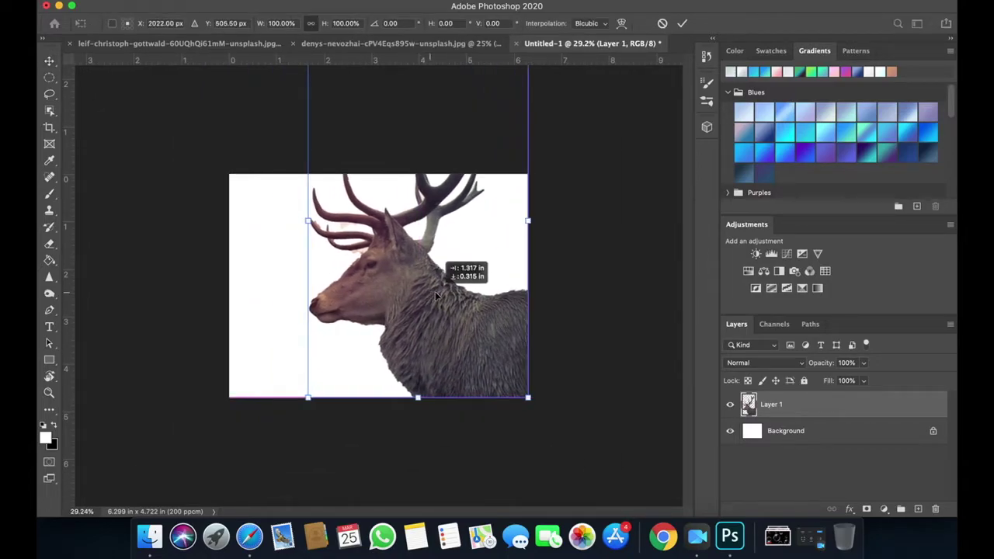
key("super+minus")
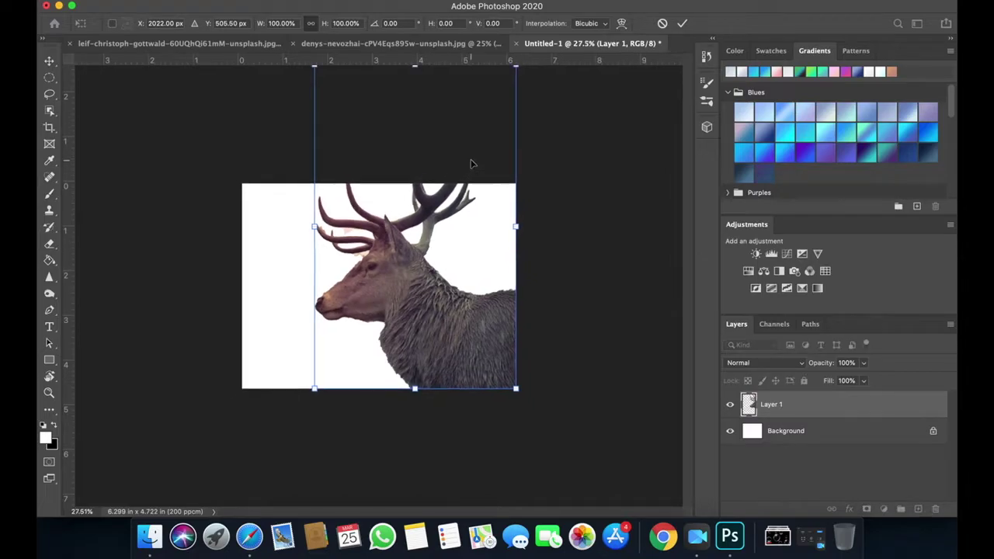
left_click_drag(326, 104, 359, 181)
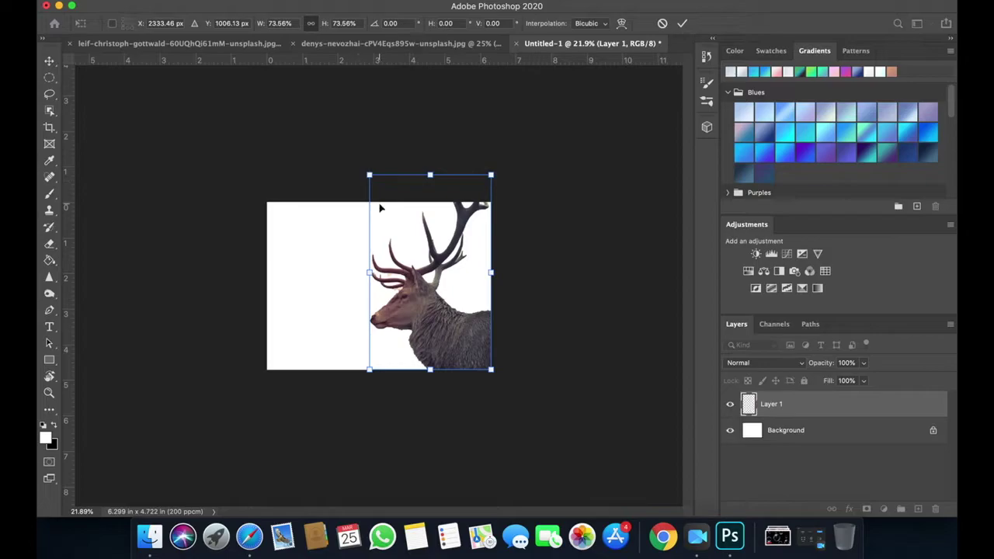
left_click_drag(368, 177, 354, 166)
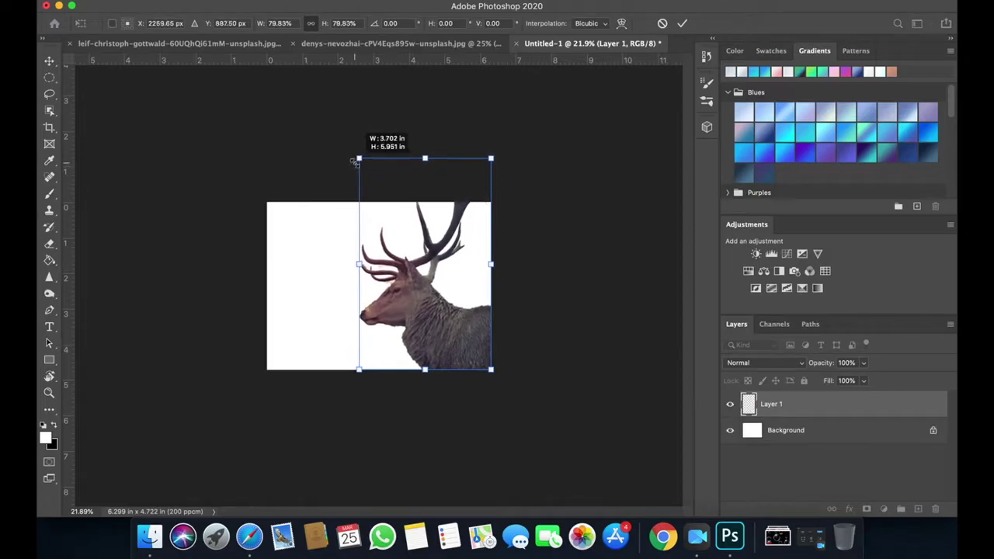
key("Return")
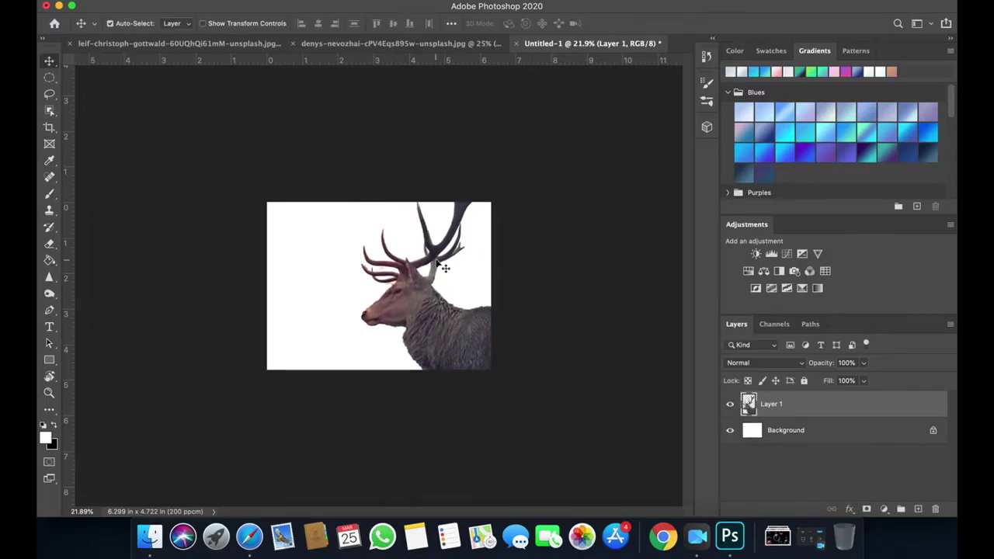
left_click(365, 44)
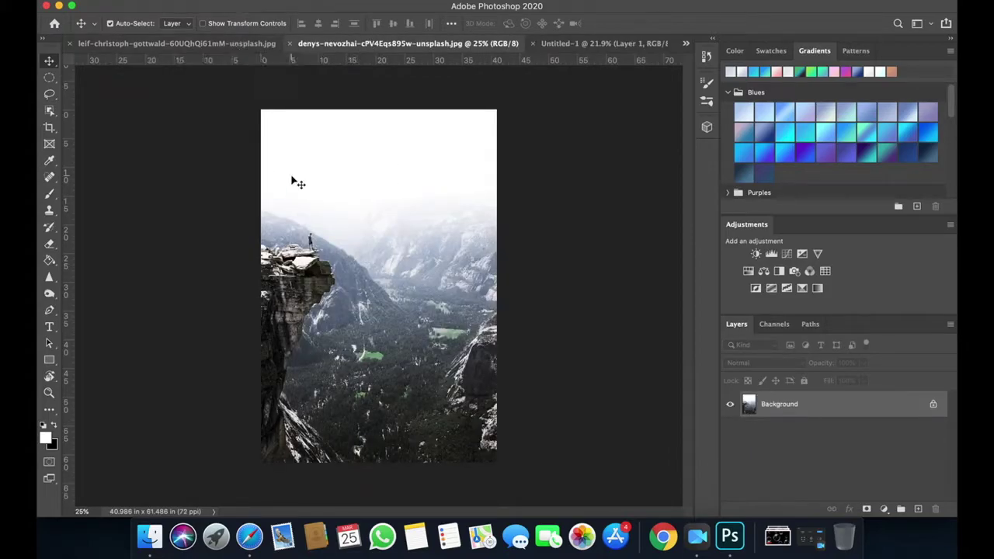
- Box-select the cliff outcrop with Object Selection and drag it into Untitled-1 as Layer 2
left_click(50, 111)
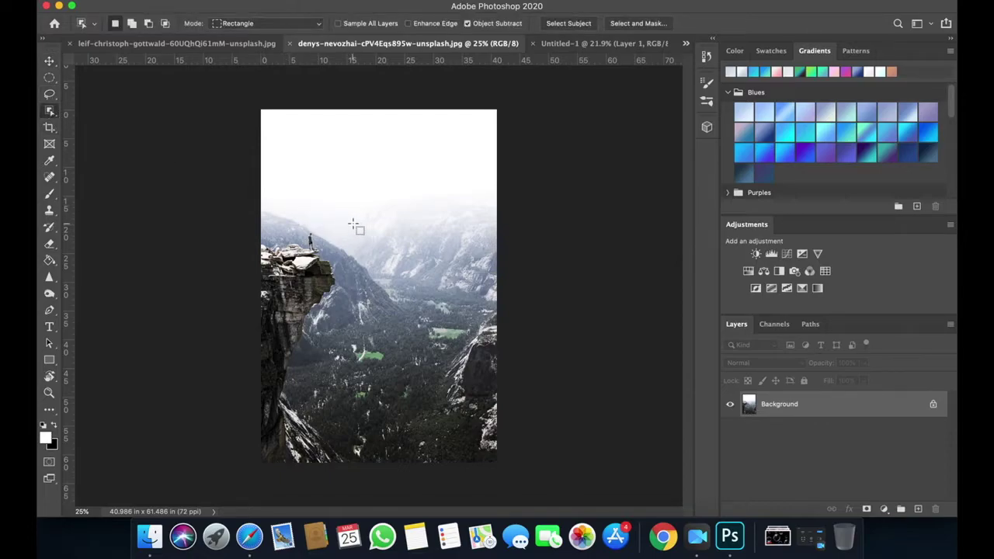
left_click_drag(354, 224, 246, 413)
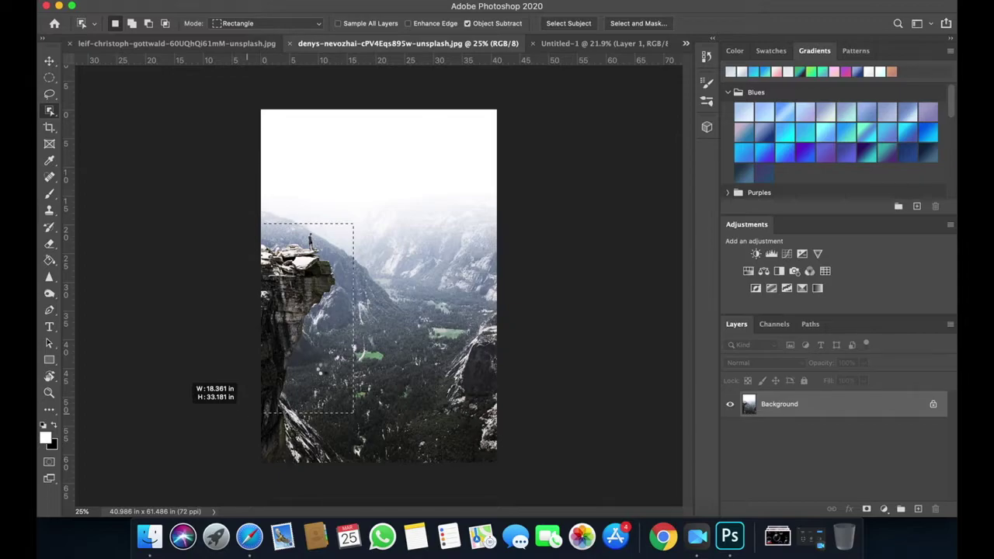
left_click_drag(246, 412, 246, 413)
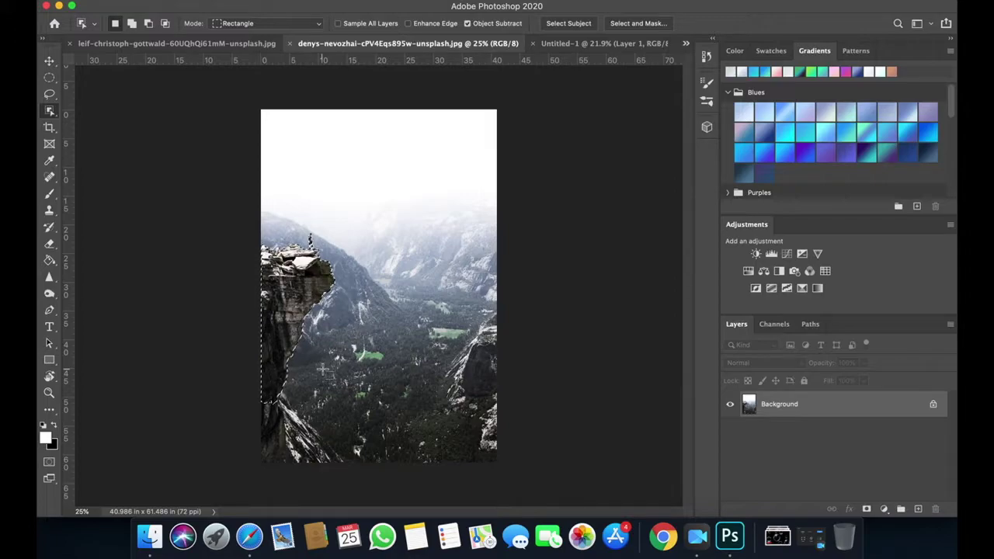
key("v")
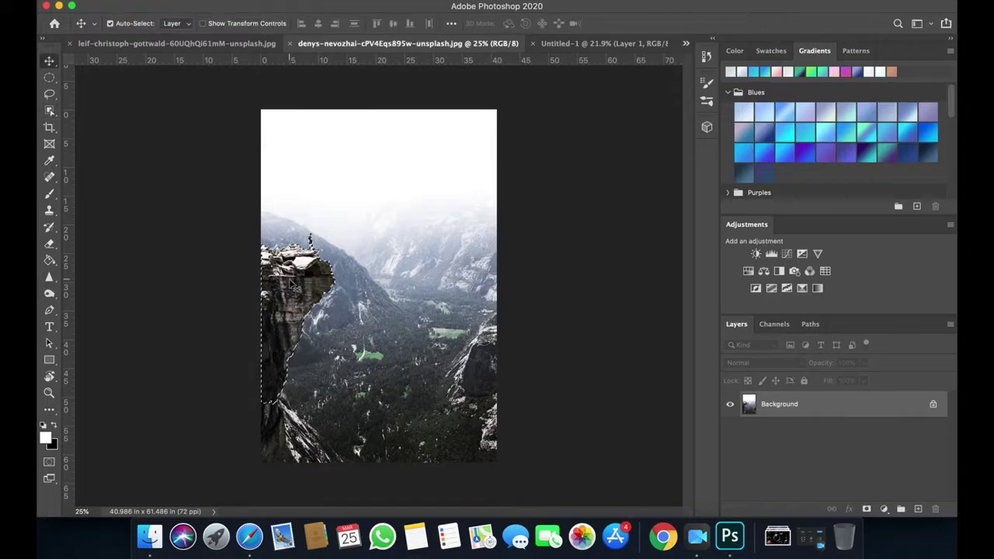
mouse_move(294, 291)
left_mouse_down()
mouse_move(567, 25)
mouse_move(587, 44)
left_mouse_up()
left_click_drag(313, 303, 313, 309)
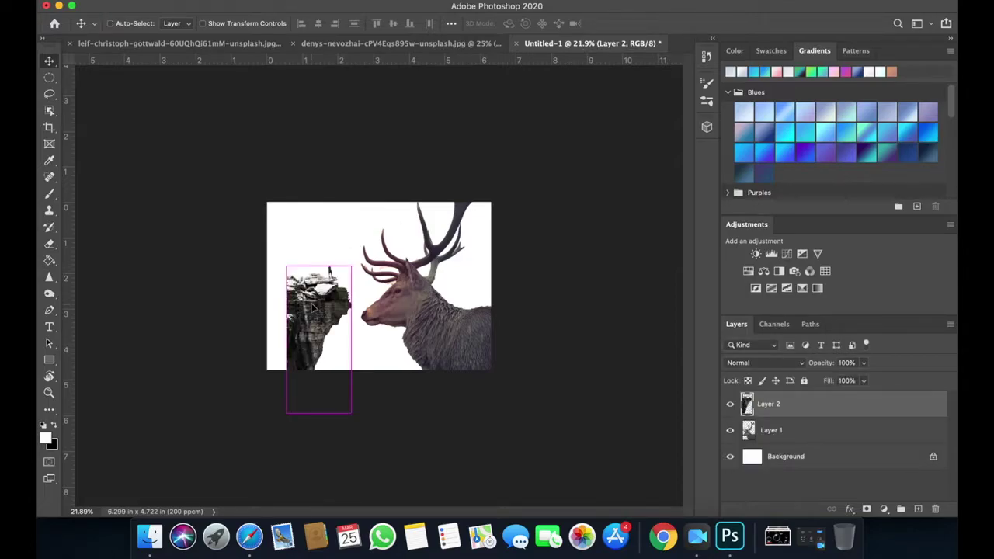
- Shift the cliff layer to align with the canvas's left edge
key("ctrl+t")
key("ctrl+plus")
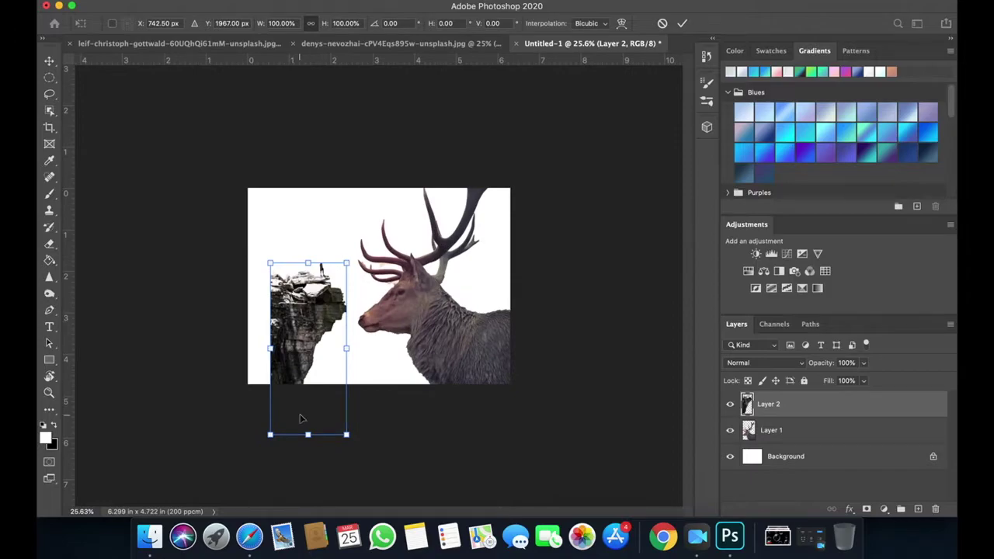
left_click_drag(308, 339, 286, 339)
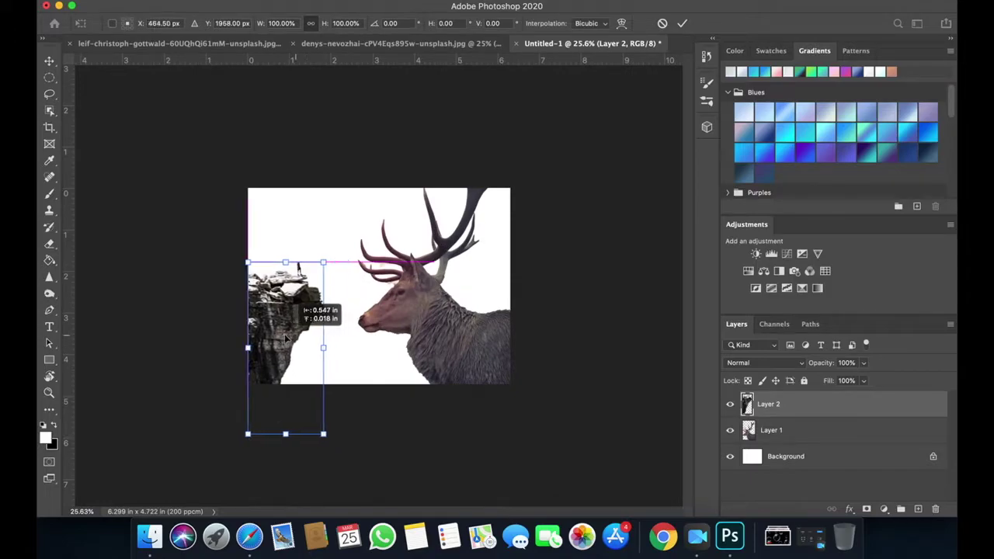
key("ctrl+plus")
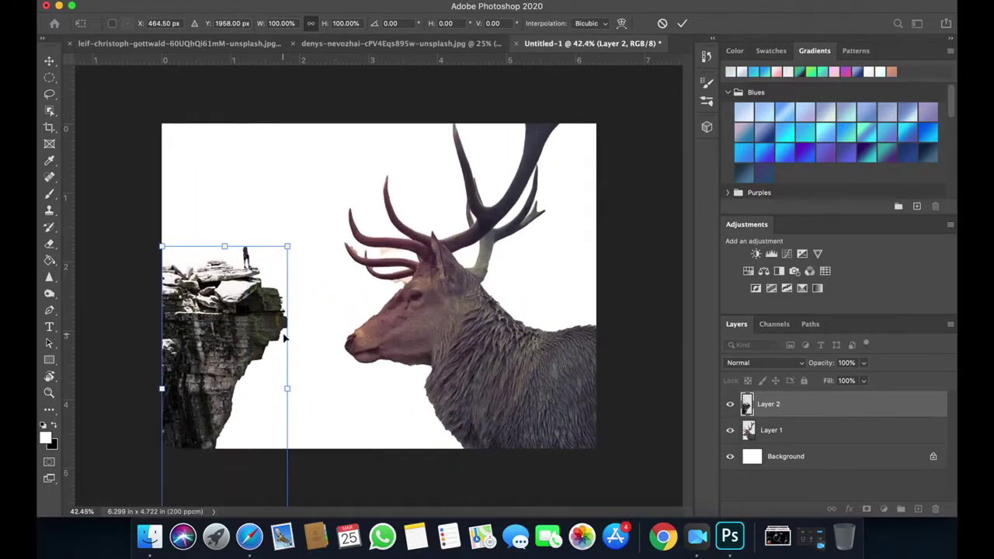
key("Return")
- Erase the small figure standing on top of the cliff with the Eraser
key("b")
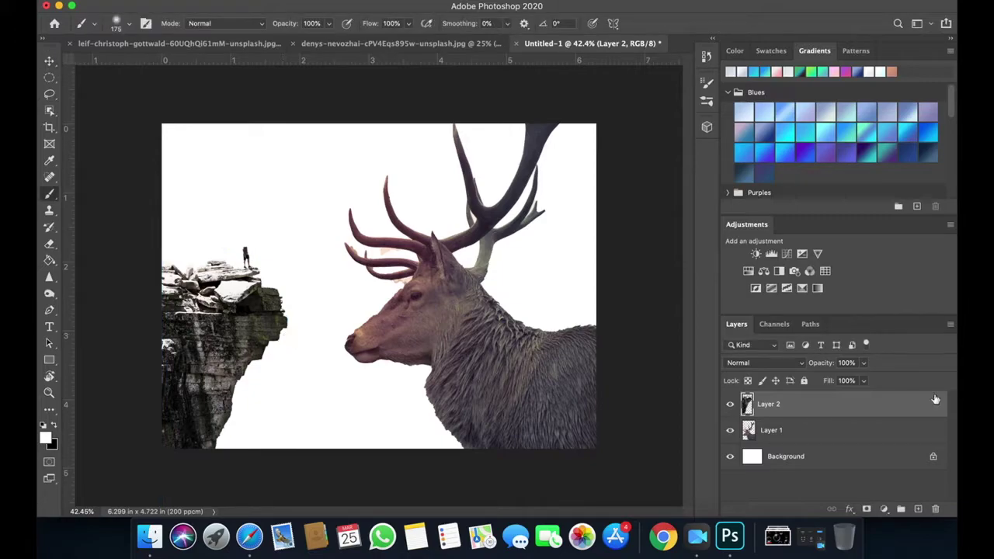
key("e")
key("ctrl+plus")
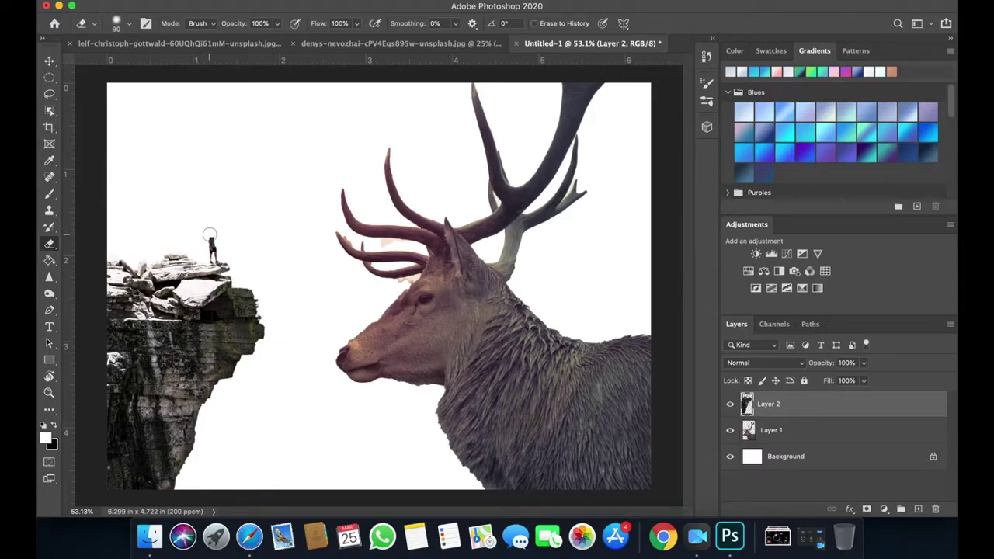
left_click_drag(211, 237, 212, 256)
scroll(261, 252, "down", 2)
scroll(261, 252, "down", 2)
key("v")
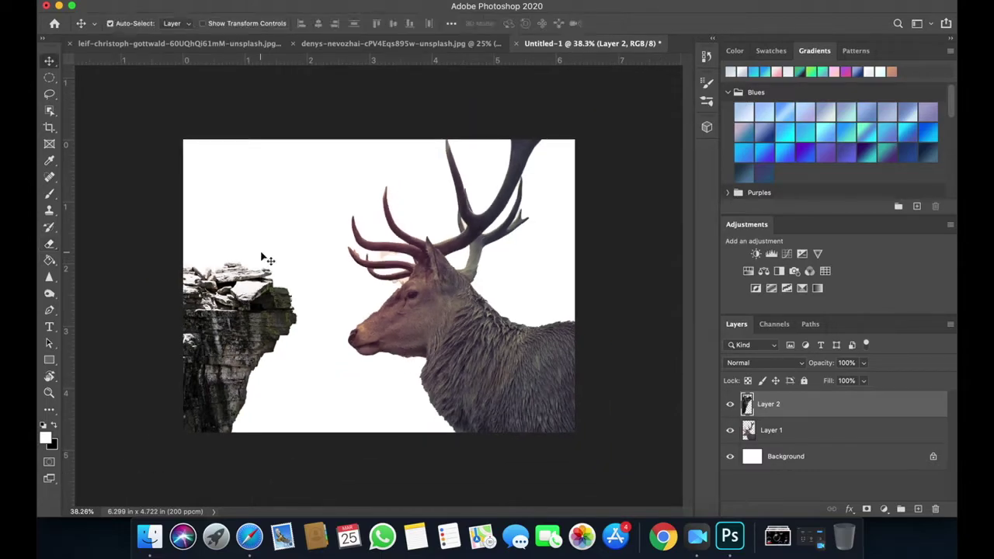
- Rescale the cliff to about 112% width and 84% height, lowered so its ledge nears the deer
key("ctrl+t")
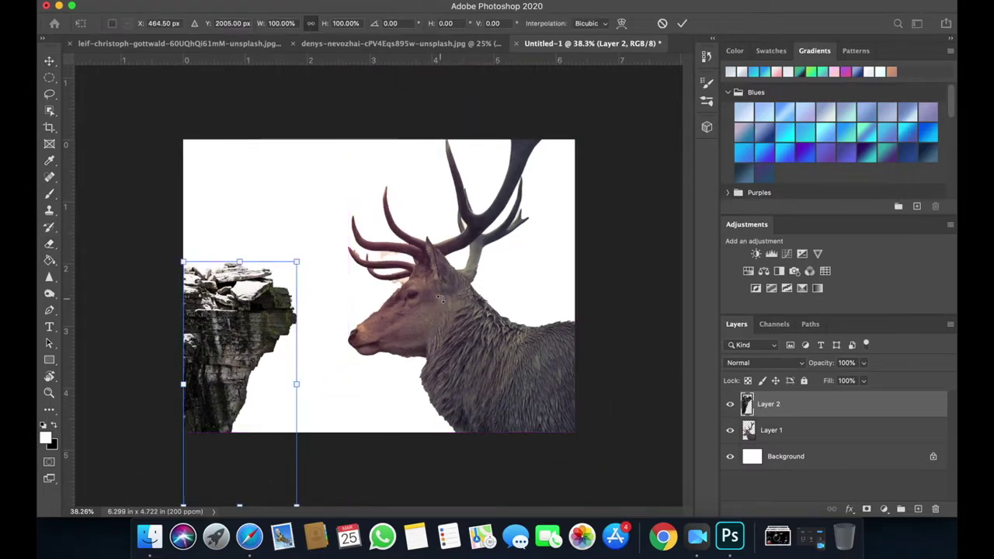
scroll(435, 312, "down", 1)
scroll(436, 313, "down", 1)
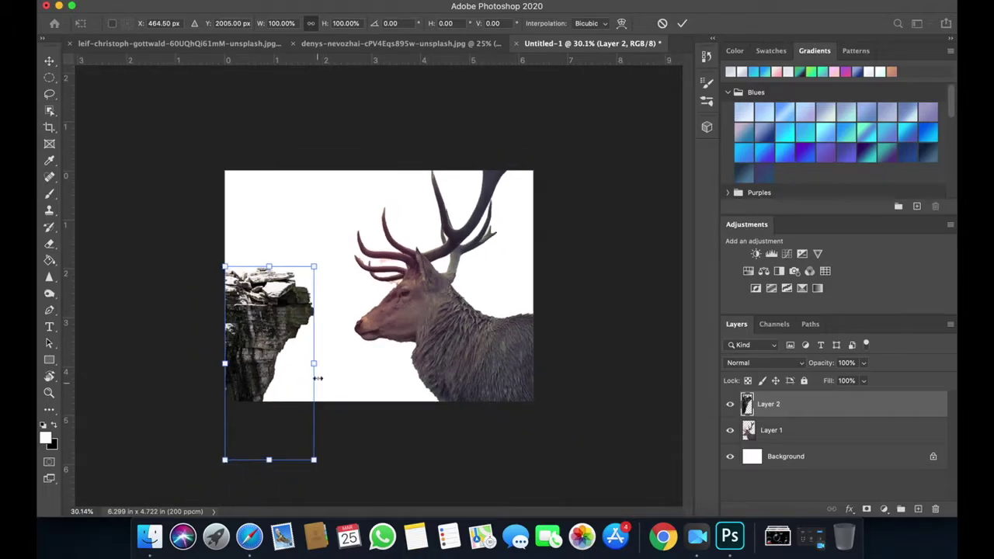
left_click_drag(314, 267, 289, 314)
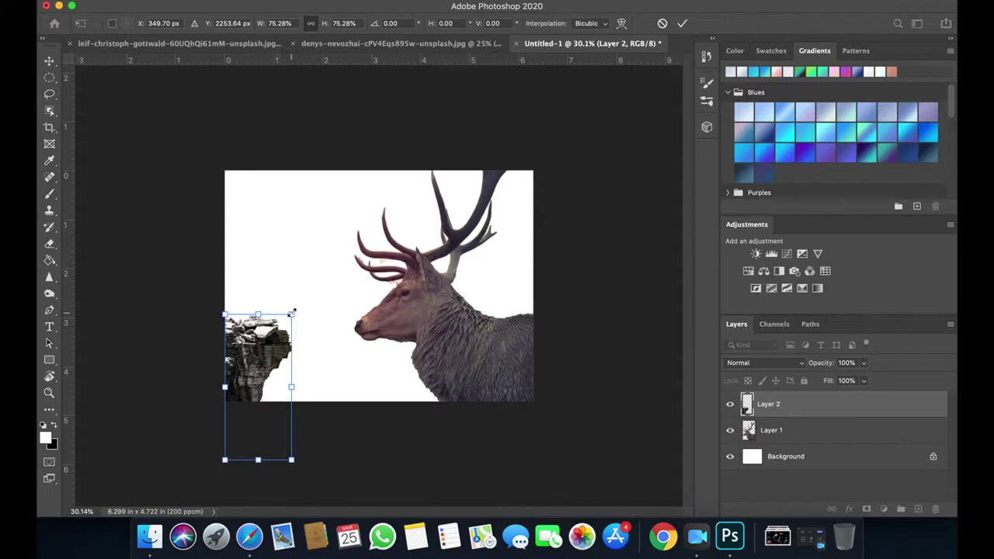
left_click_drag(291, 313, 298, 303)
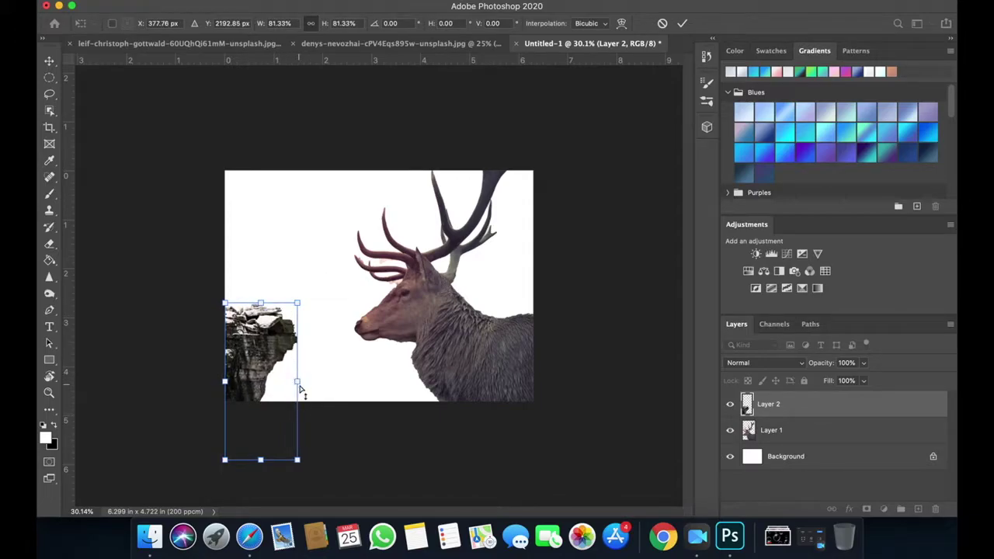
left_click_drag(300, 388, 323, 386)
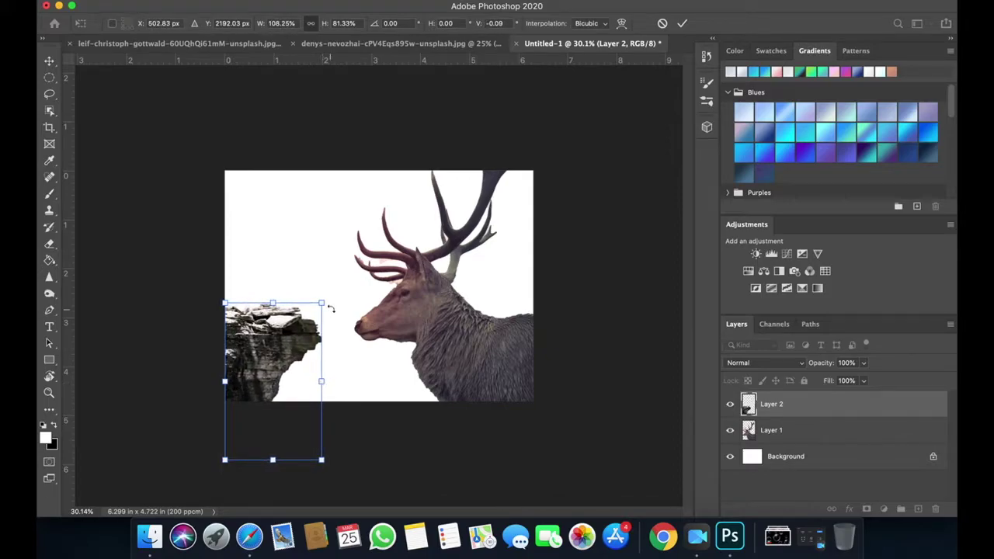
left_click_drag(324, 303, 317, 304)
left_click_drag(281, 347, 280, 364)
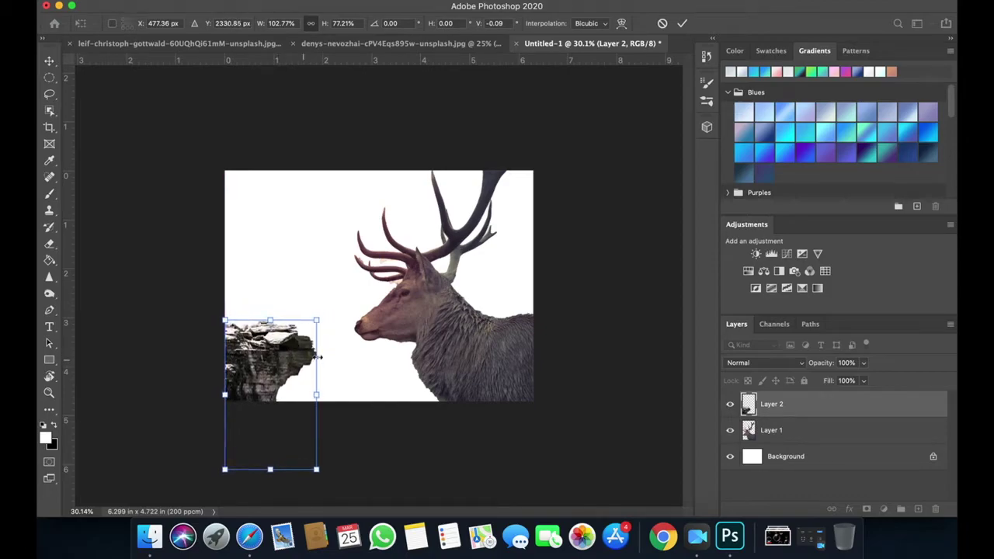
left_click_drag(270, 320, 270, 307)
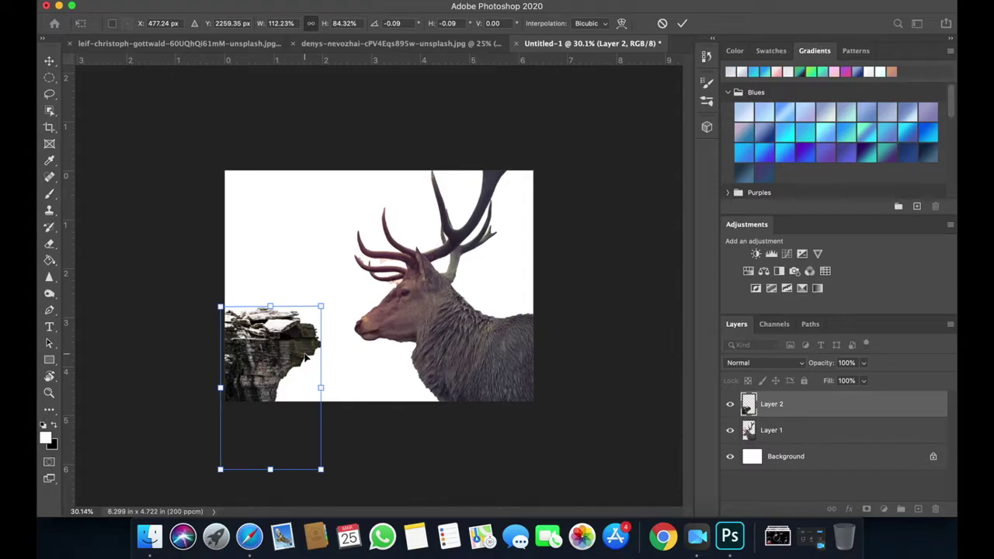
key("Return")
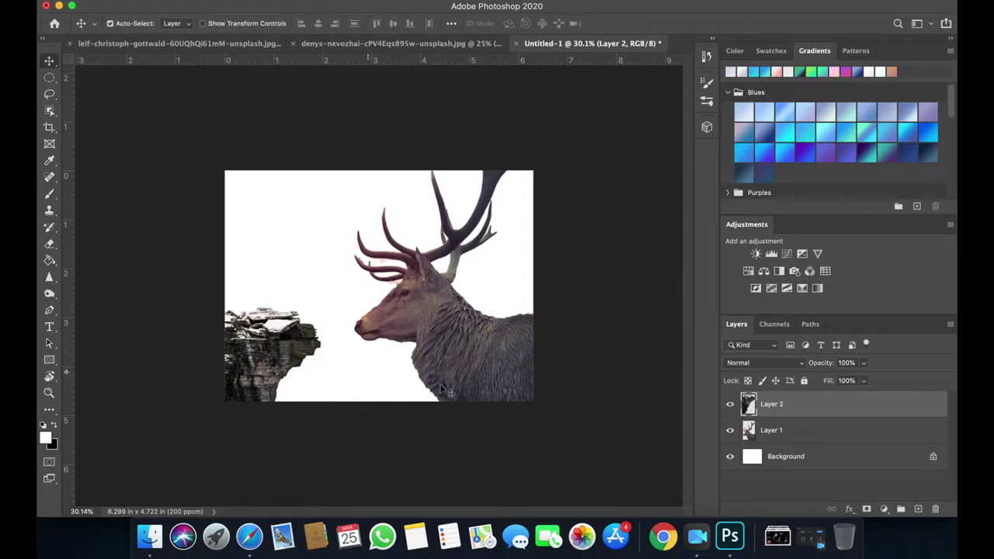
- Close the deer and cliff source photos
left_click(792, 434)
left_click(787, 410)
left_click(225, 44)
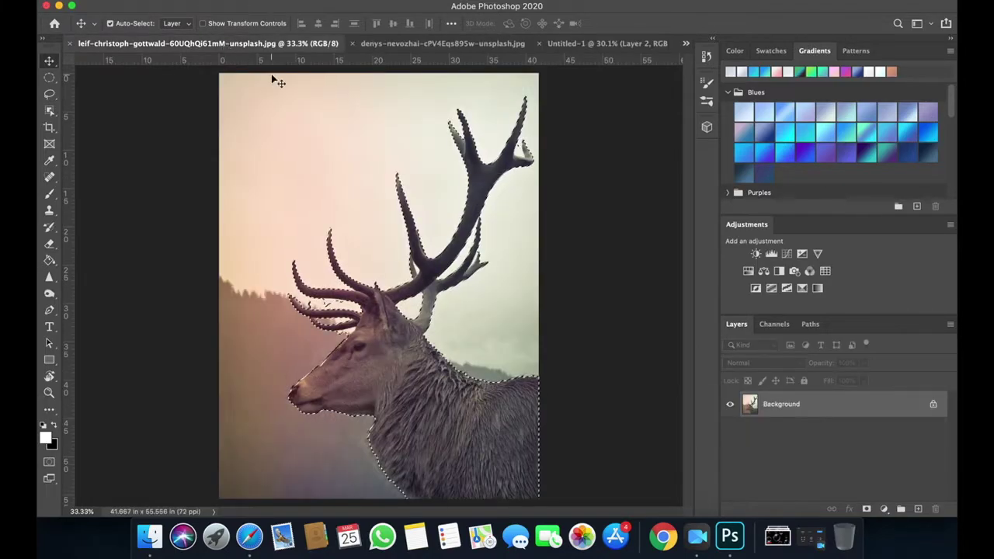
left_click(70, 44)
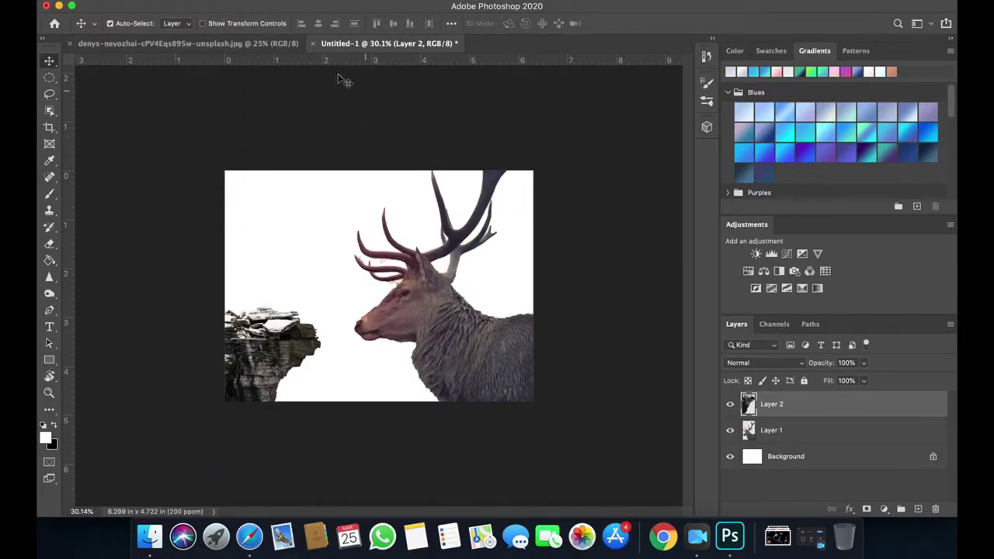
left_click(195, 43)
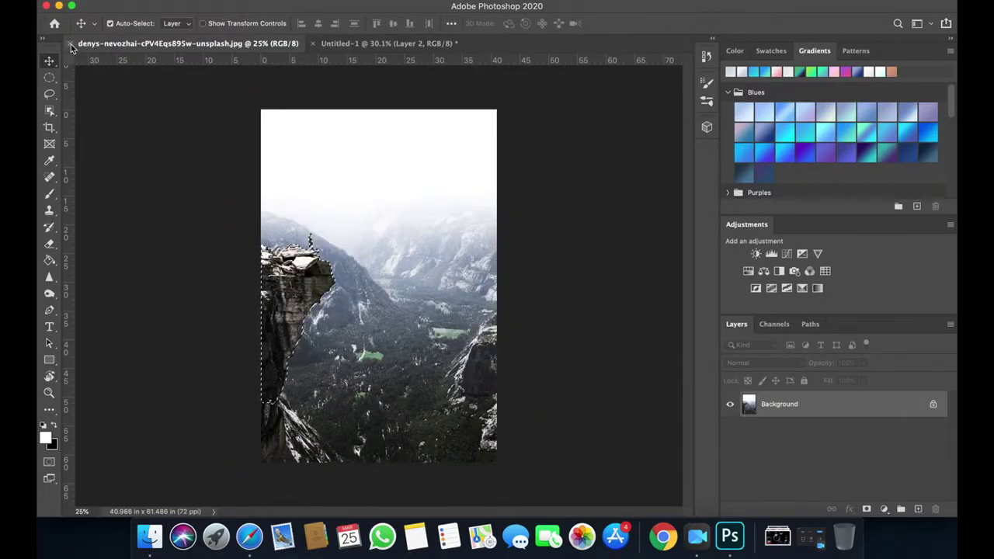
left_click(70, 45)
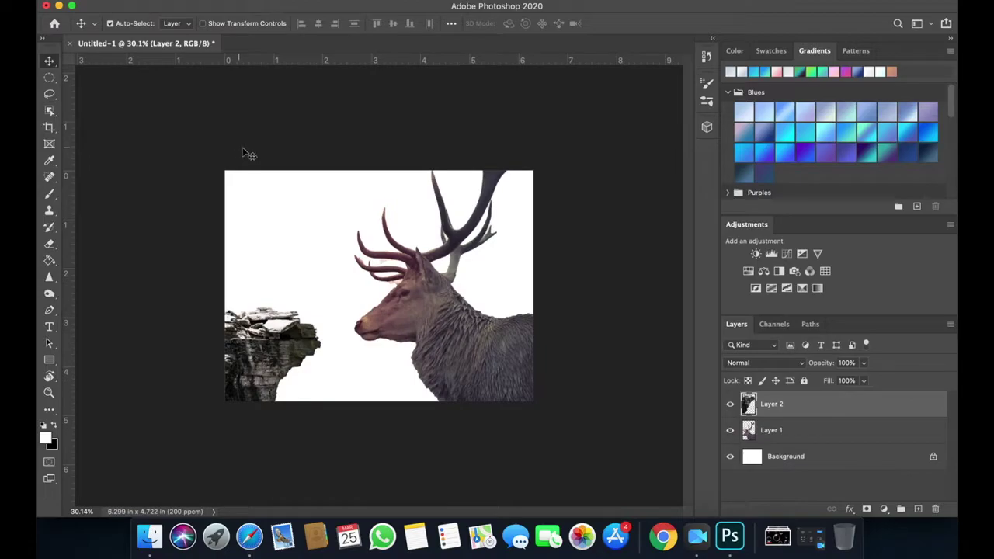
left_click(166, 170)
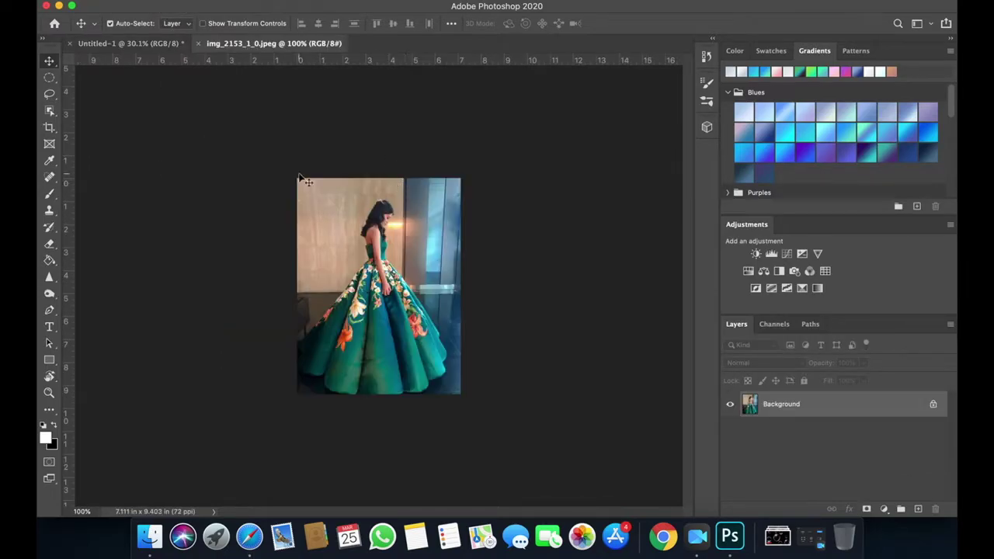
- Select the woman in the green gown using Object Selection and Select Subject
left_click(49, 109)
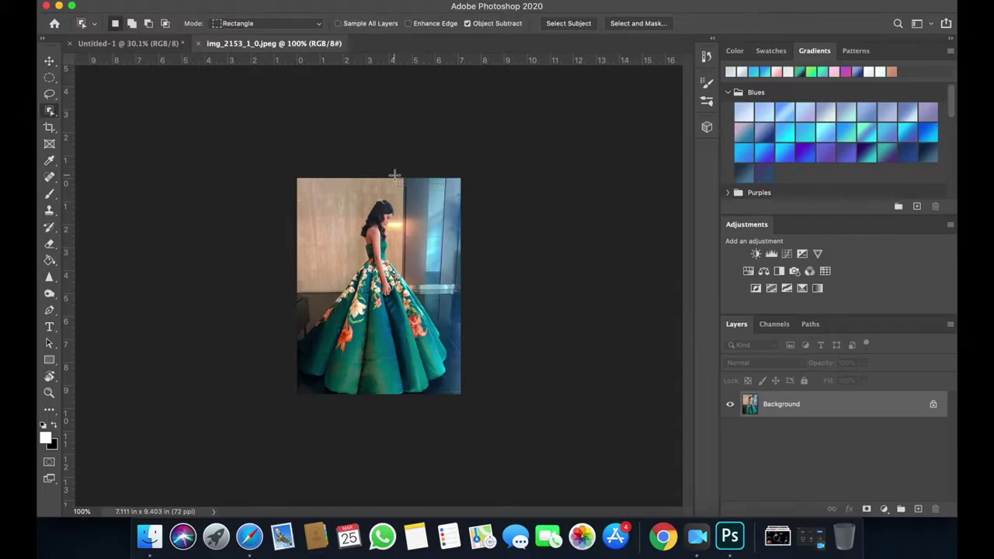
left_click_drag(425, 190, 327, 400)
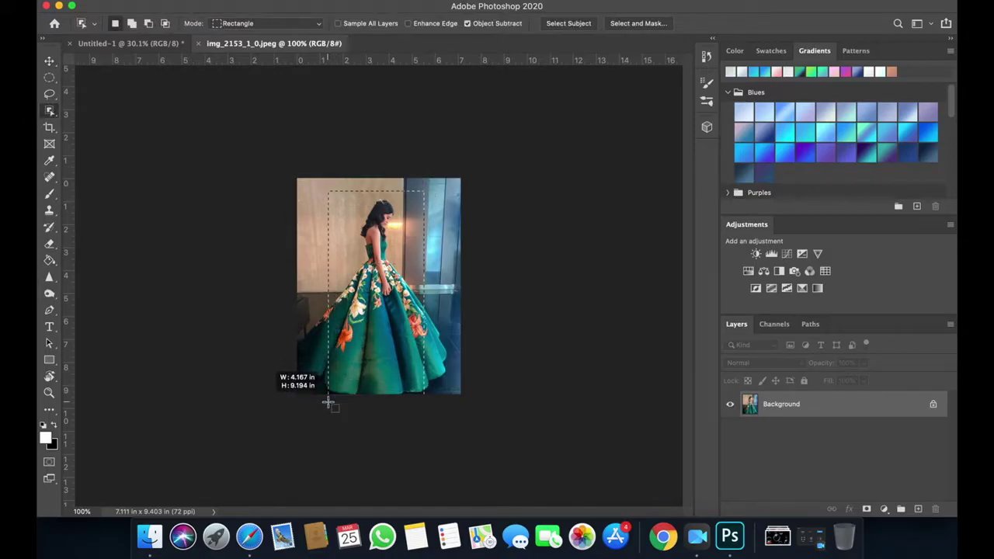
left_click_drag(328, 402, 329, 402)
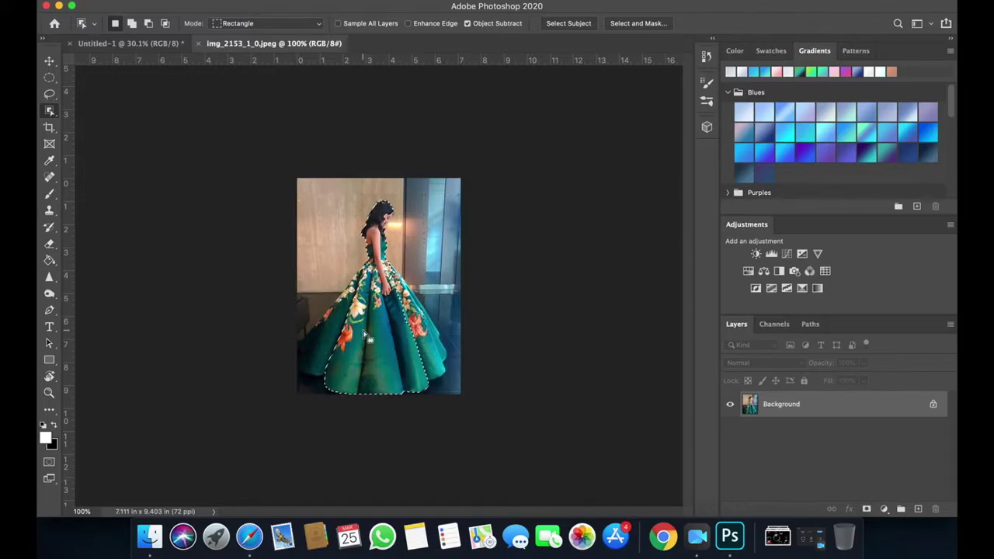
scroll(362, 332, "up", 5)
scroll(363, 332, "down", 3)
left_click(578, 25)
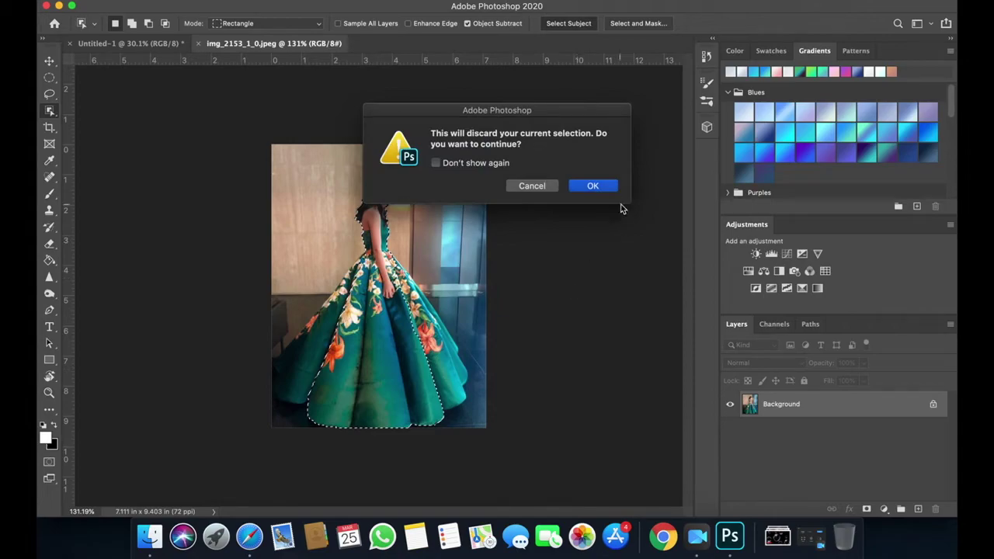
left_click(607, 188)
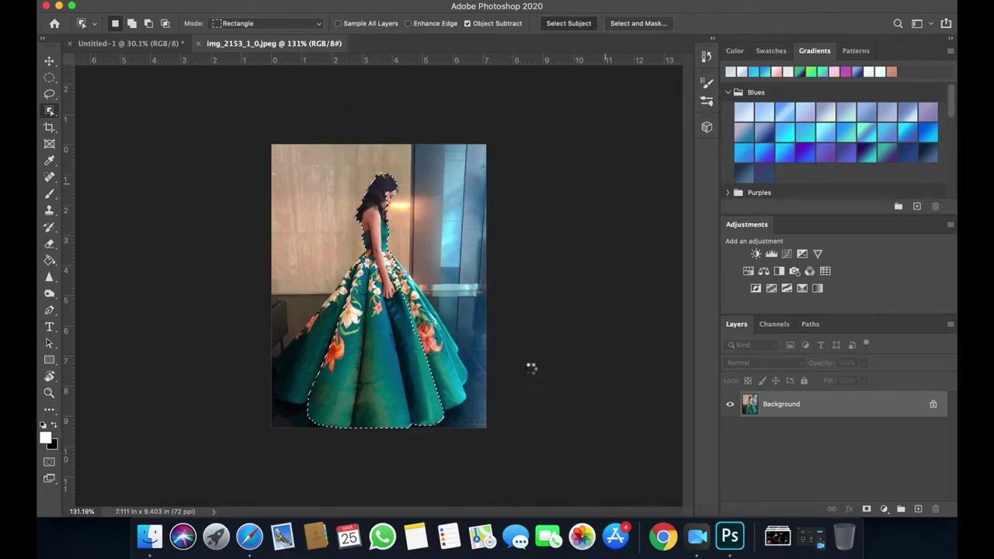
- Drag the selected woman toward the composite with the Move tool
scroll(531, 371, "up", 2)
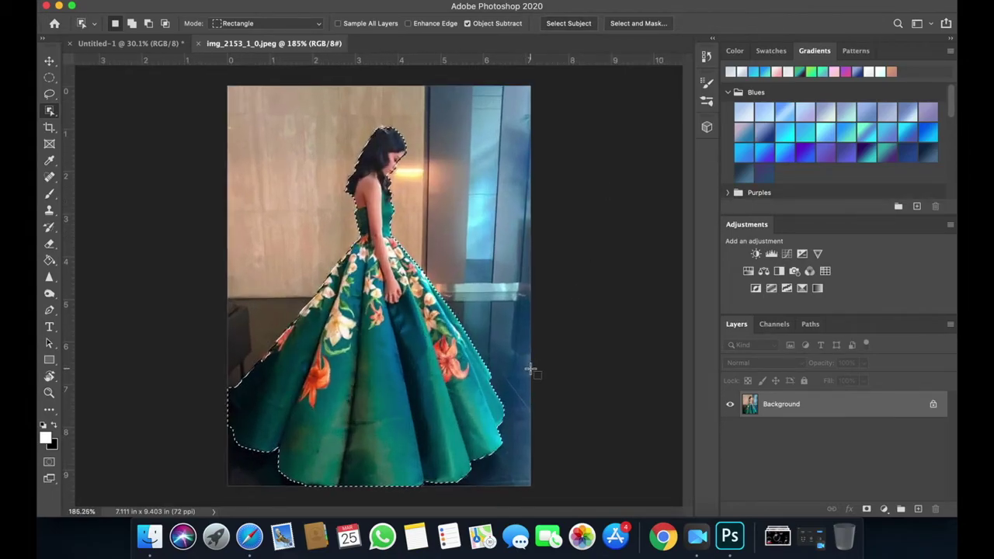
key("v")
scroll(531, 371, "down", 1)
scroll(530, 371, "down", 1)
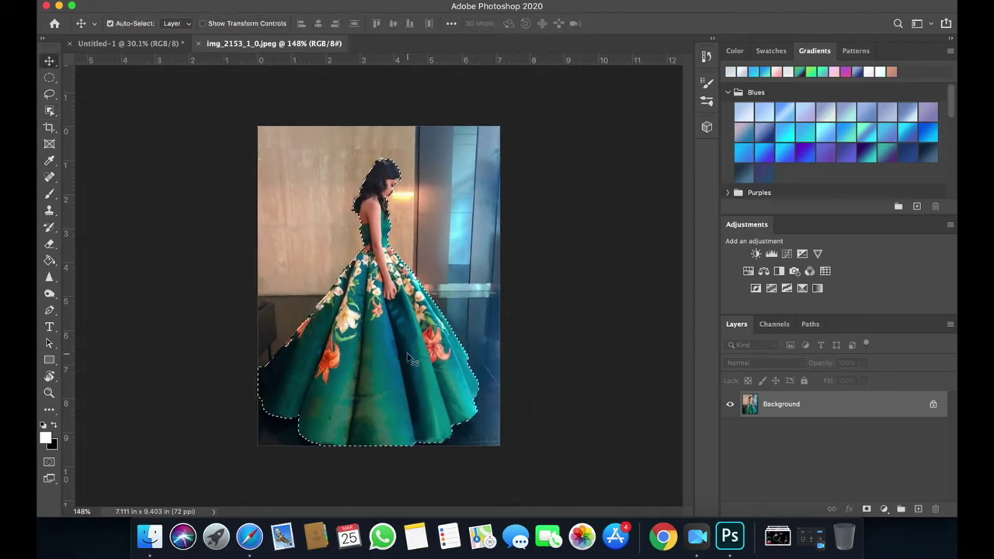
mouse_move(369, 369)
left_mouse_down()
mouse_move(166, 46)
mouse_move(283, 215)
left_mouse_up()
- Drop the woman into the composite and place her, slightly enlarged, on the cliff top
left_click_drag(295, 252, 295, 248)
key("ctrl+t")
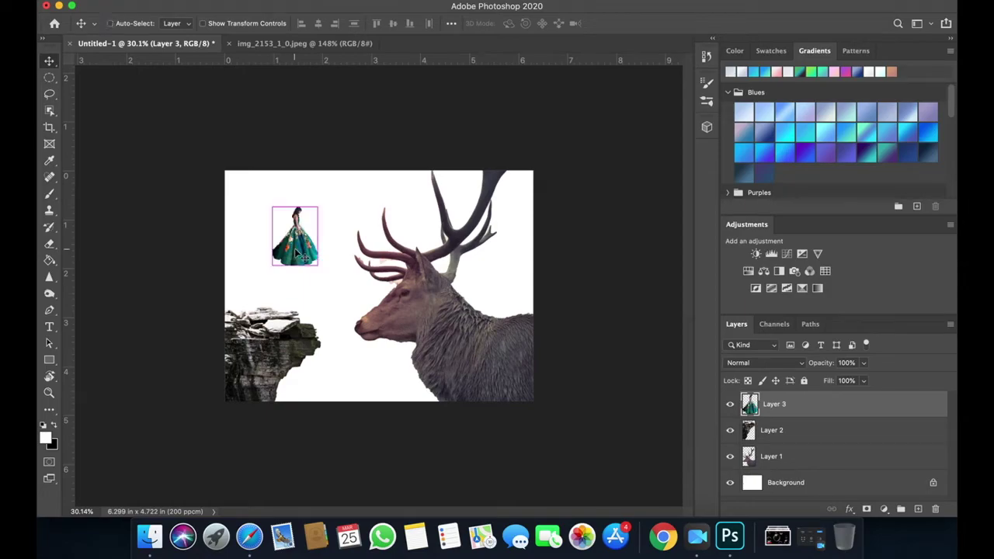
scroll(295, 252, "up", 2)
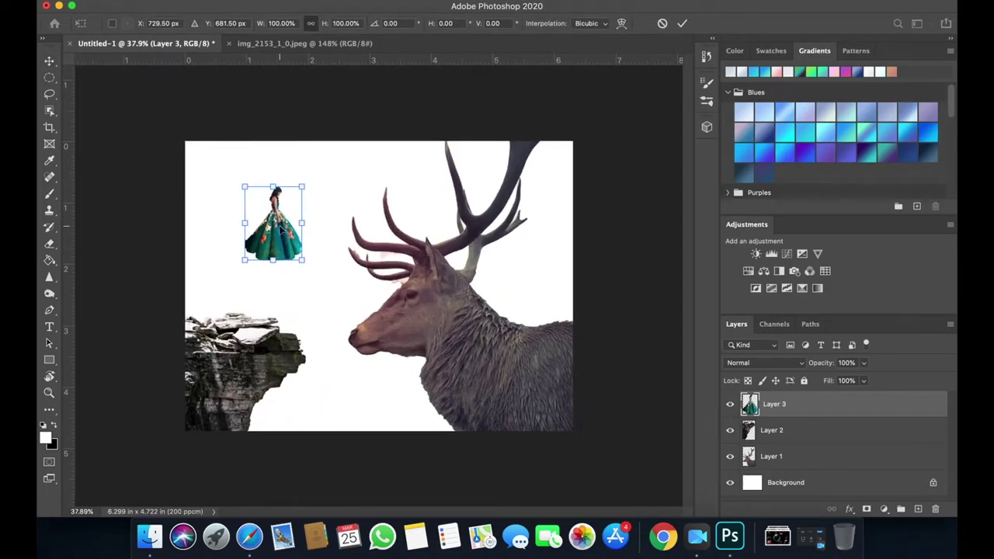
left_click_drag(281, 230, 251, 310)
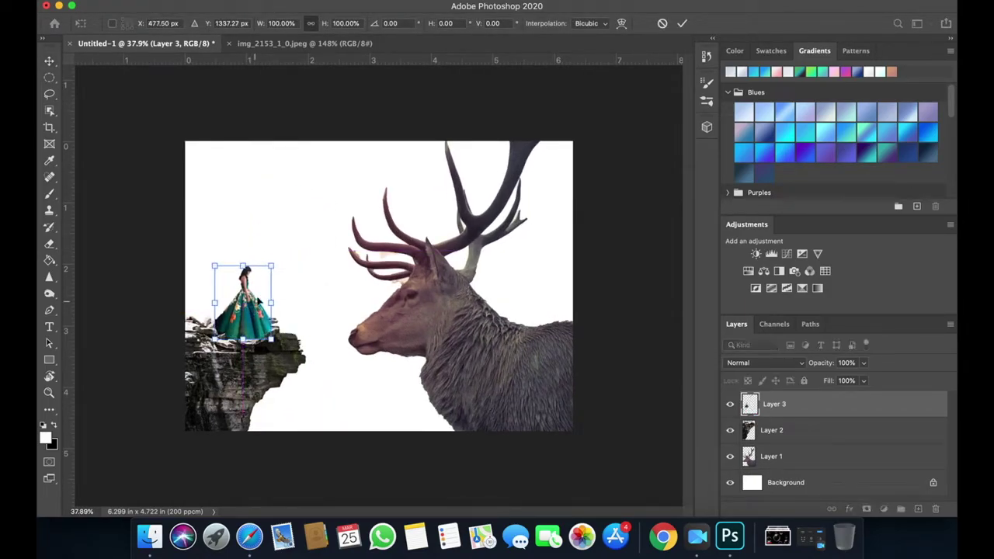
left_click_drag(271, 267, 276, 262)
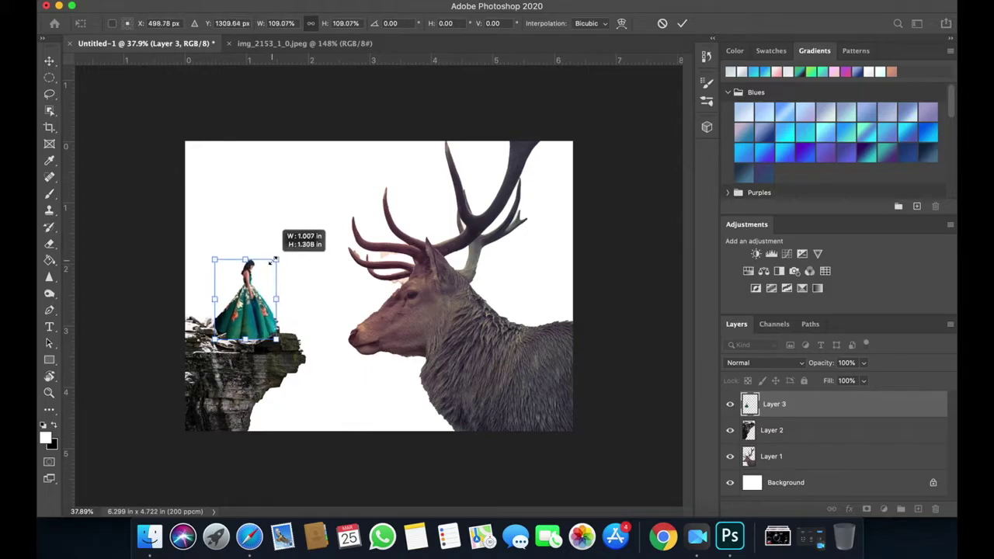
key("Return")
- Nudge the woman a few pixels down and right with the arrow keys
key("super")
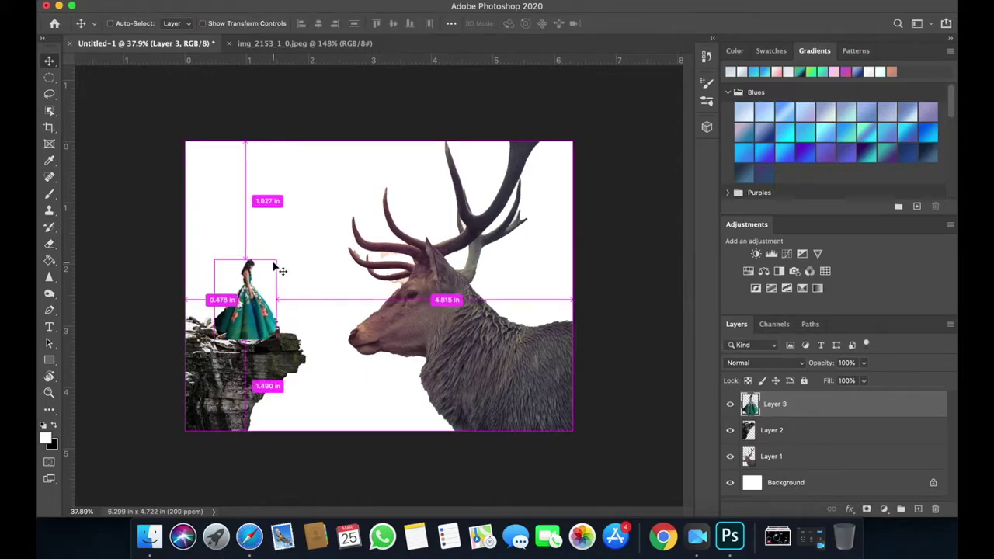
key("Down")
key("Down")
key("Right")
key("Down")
key("Down")
key("super")
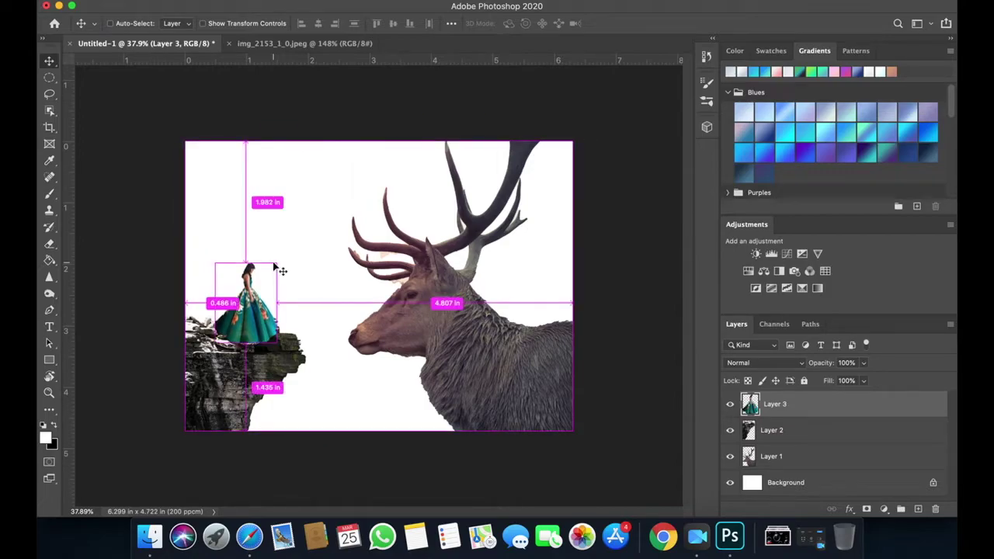
key("Down")
key("Down")
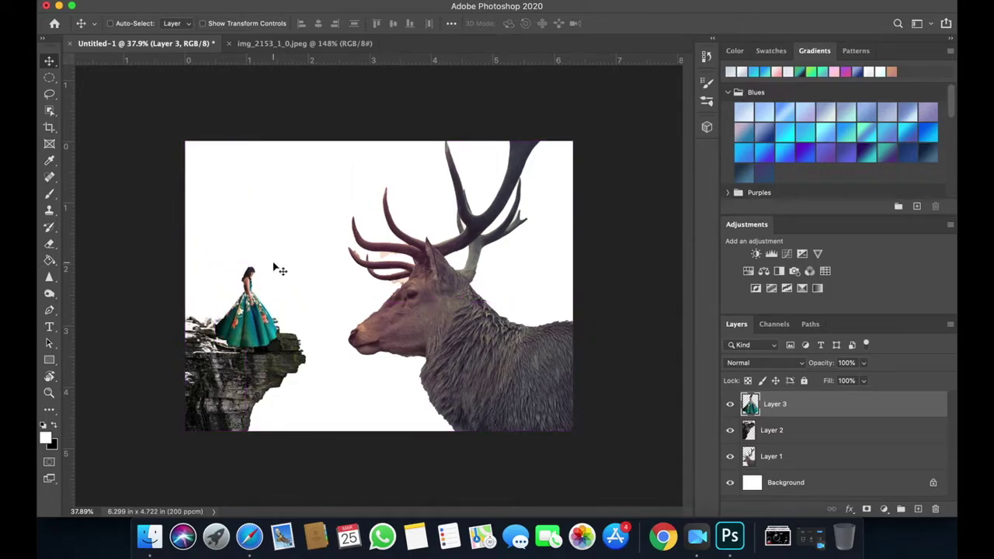
key("Up")
key("Up")
key("Up")
key("Up")
key("Up")
key("Up")
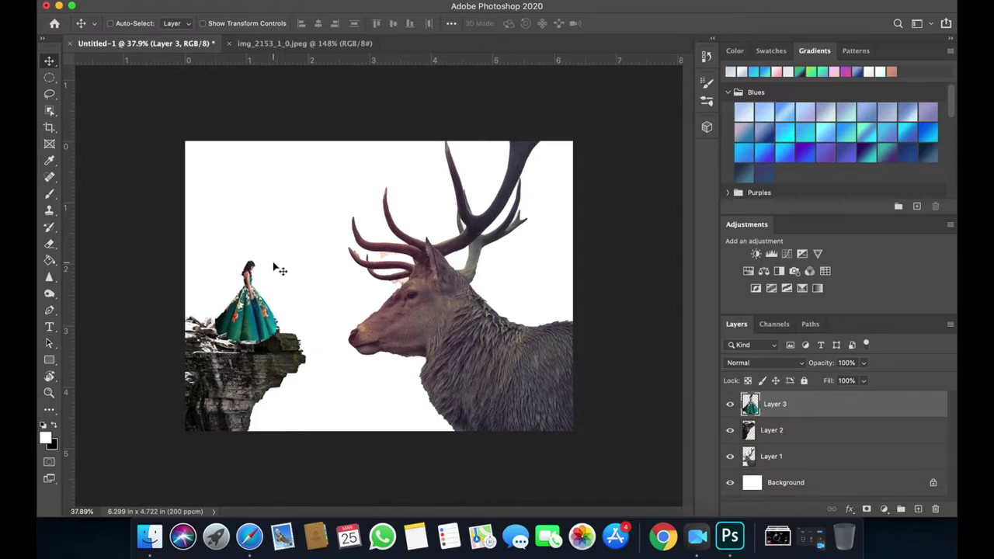
- Scale the woman up a little more, to about 108%
key("ctrl+t")
key("ctrl+plus")
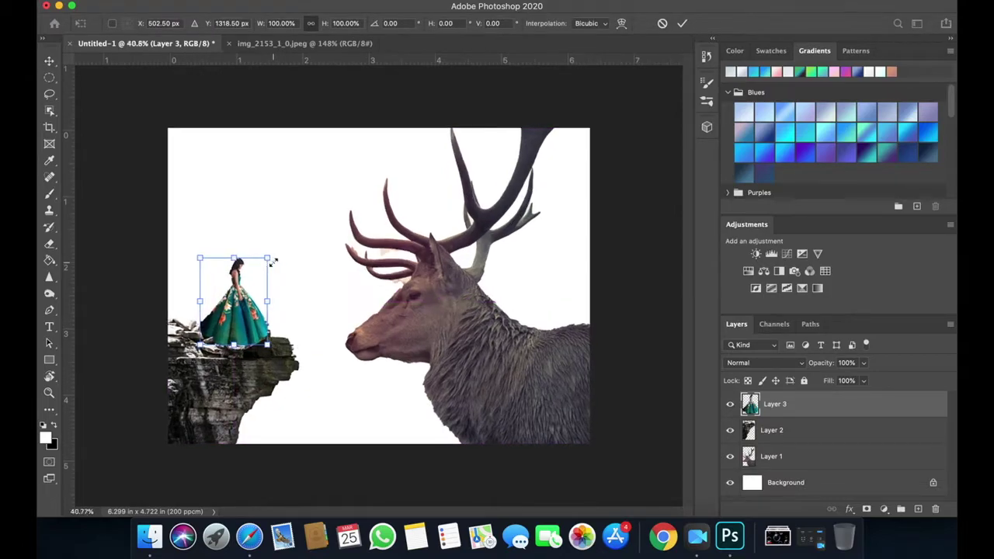
left_click_drag(263, 351, 264, 364)
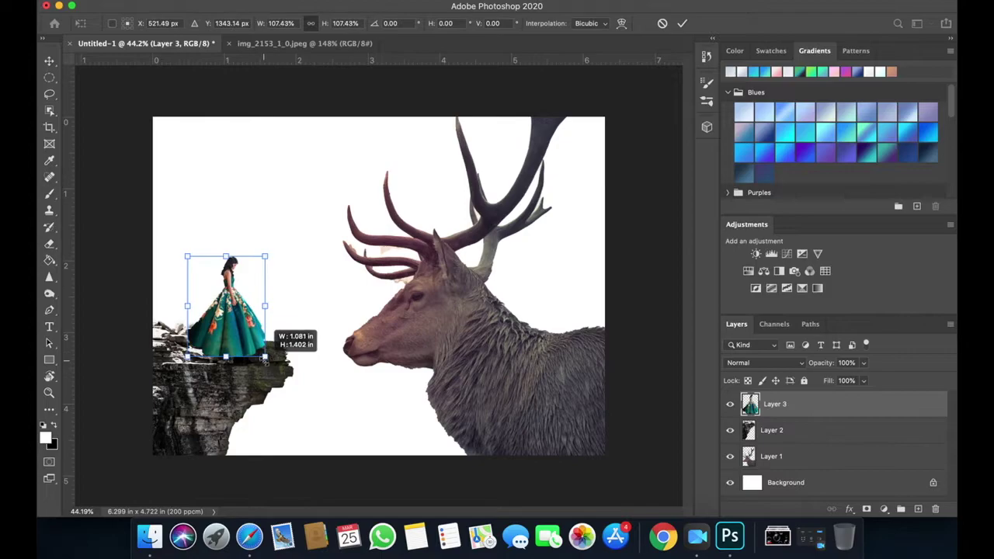
left_click_drag(265, 363, 263, 360)
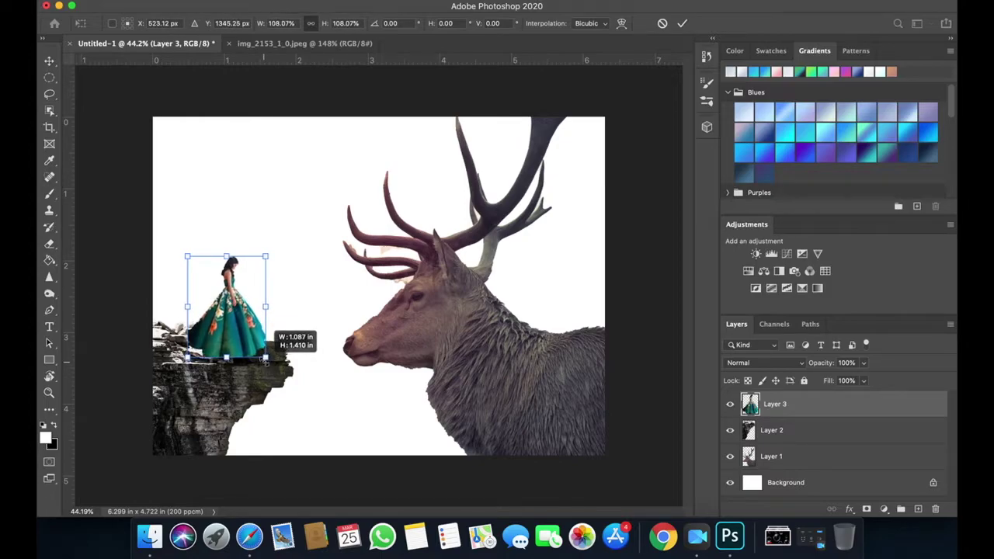
key("Return")
key("ctrl+minus")
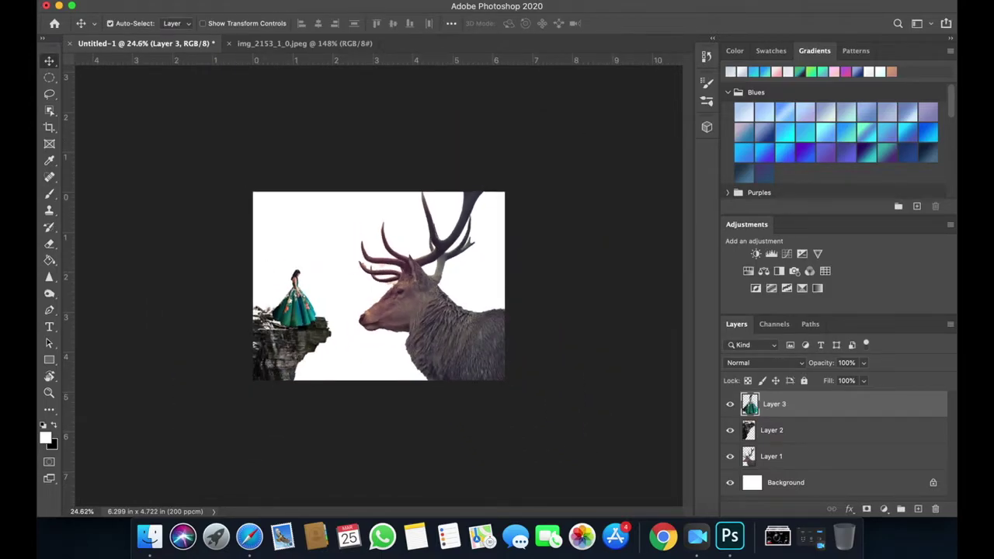
- Close the gown photo and bring the clouds into the composite as Layer 4
left_click(299, 44)
left_click(229, 44)
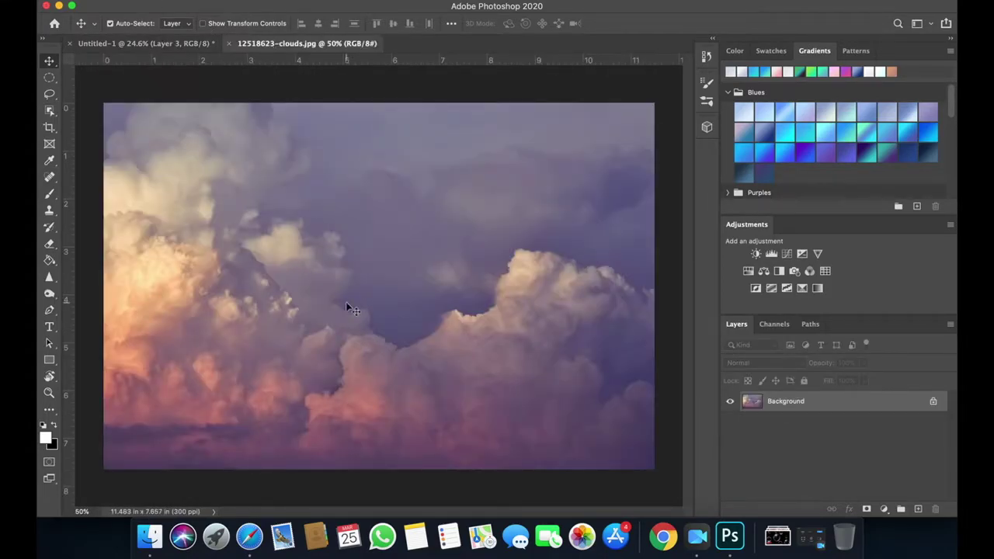
left_click(165, 46)
left_click_drag(328, 240, 351, 254)
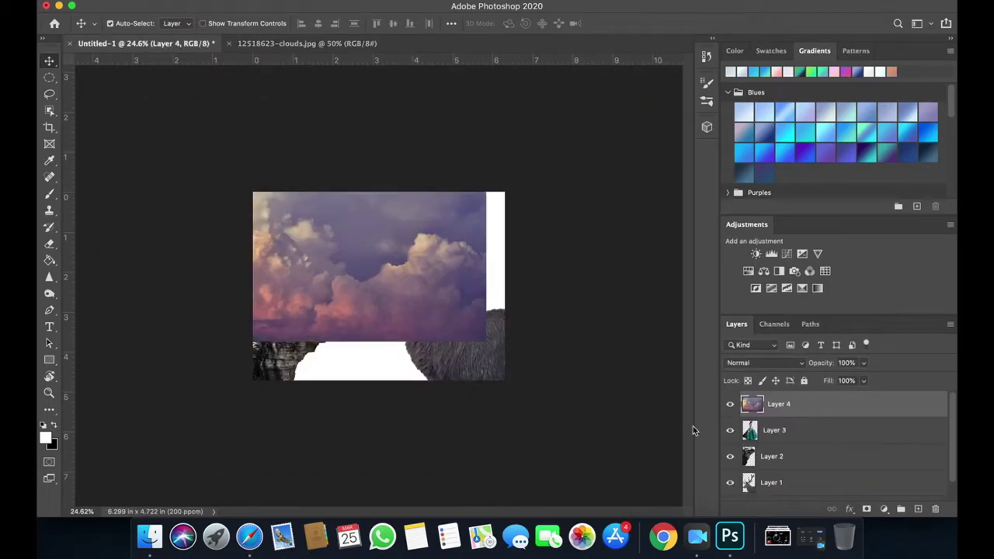
key("super+t")
left_click_drag(353, 284, 389, 308)
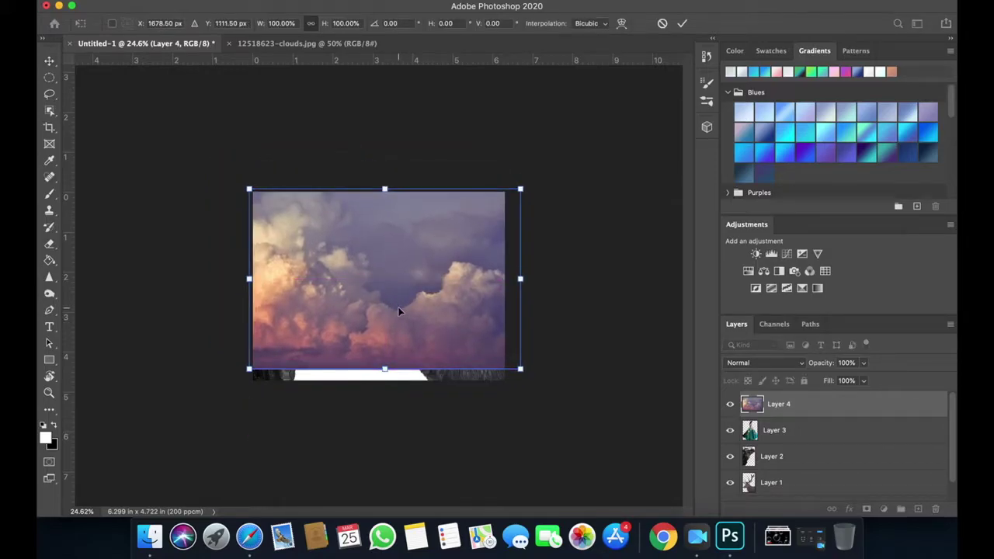
- Warp the clouds' bottom edge and corners down so they fill the canvas edge to edge
right_click(399, 311)
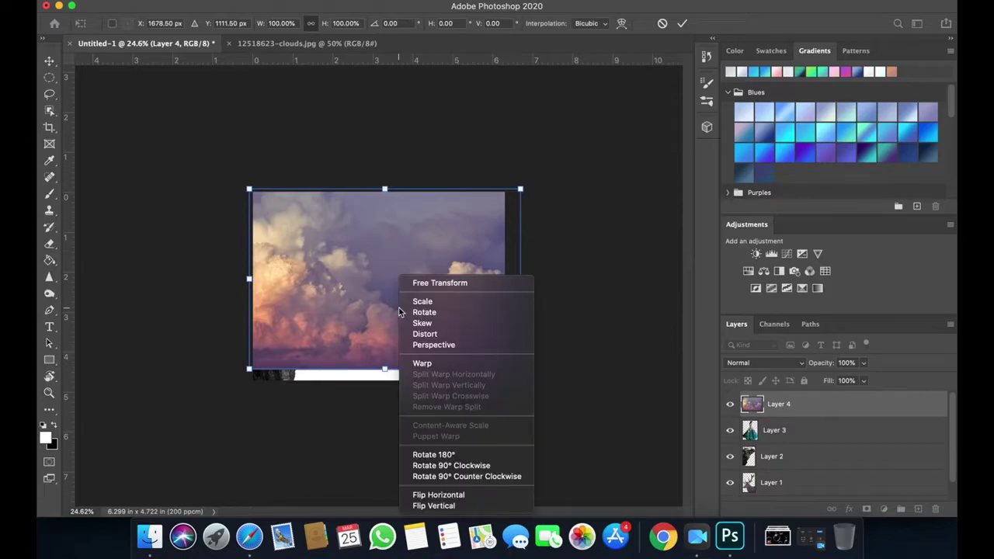
left_click(426, 364)
scroll(446, 471, "up", 3)
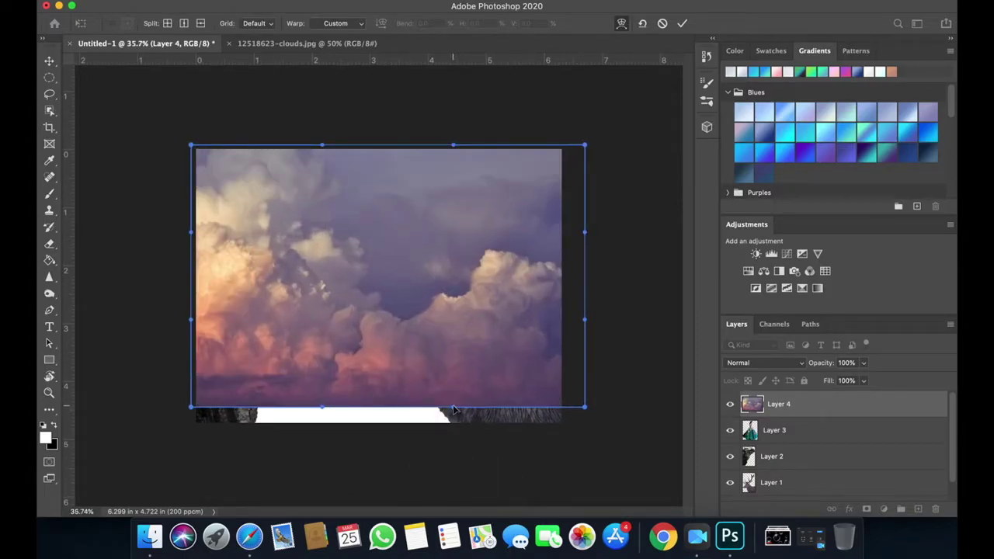
left_click_drag(454, 410, 460, 450)
left_click_drag(325, 411, 319, 431)
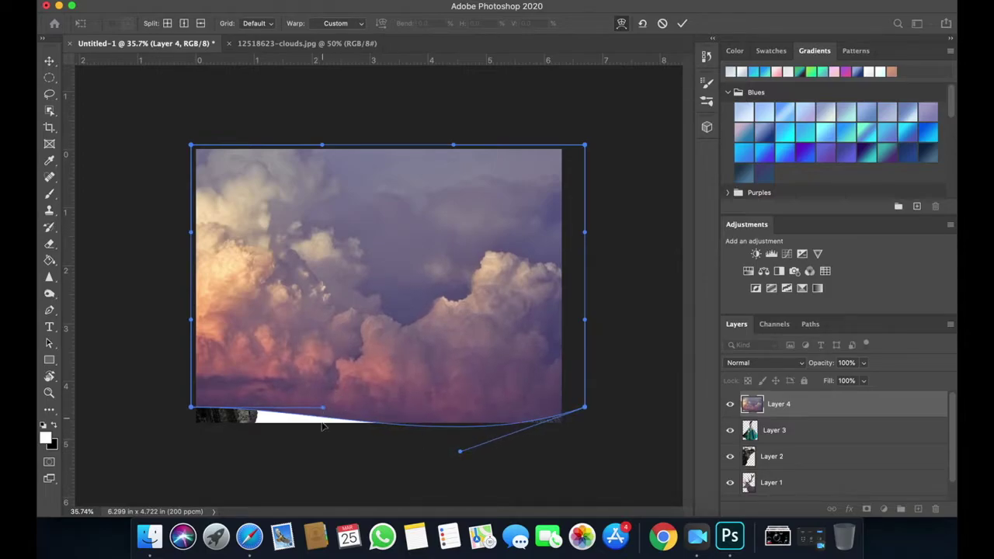
left_click_drag(190, 408, 189, 428)
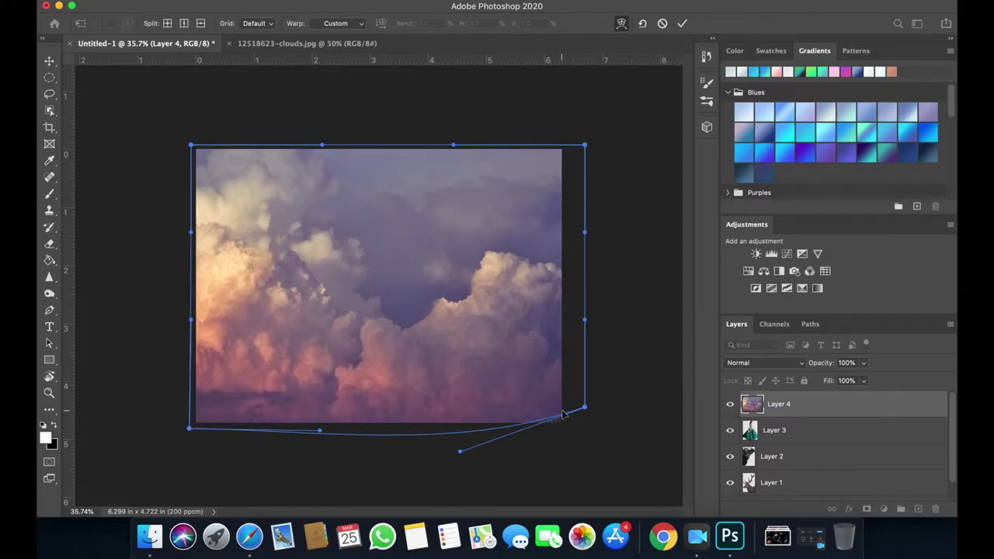
left_click_drag(586, 407, 591, 427)
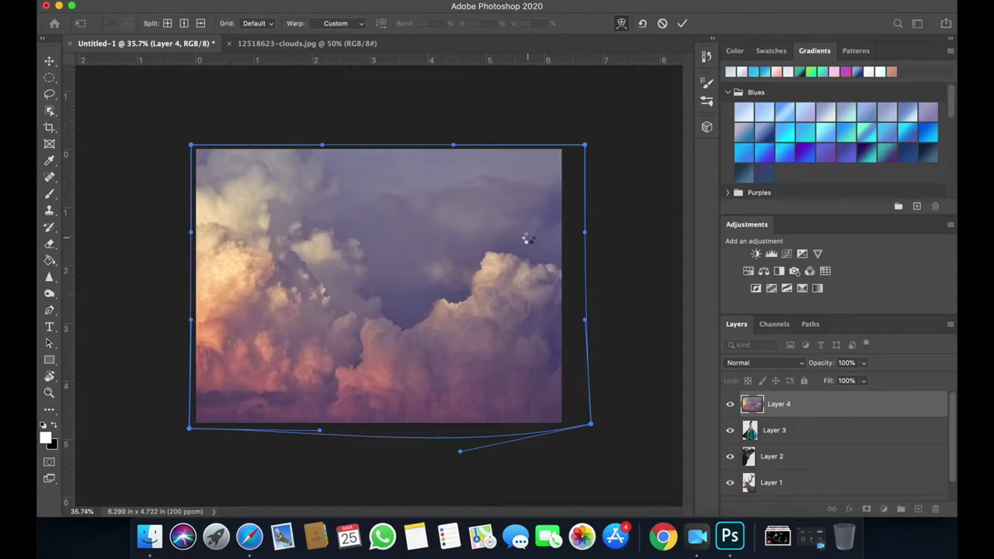
key("Return")
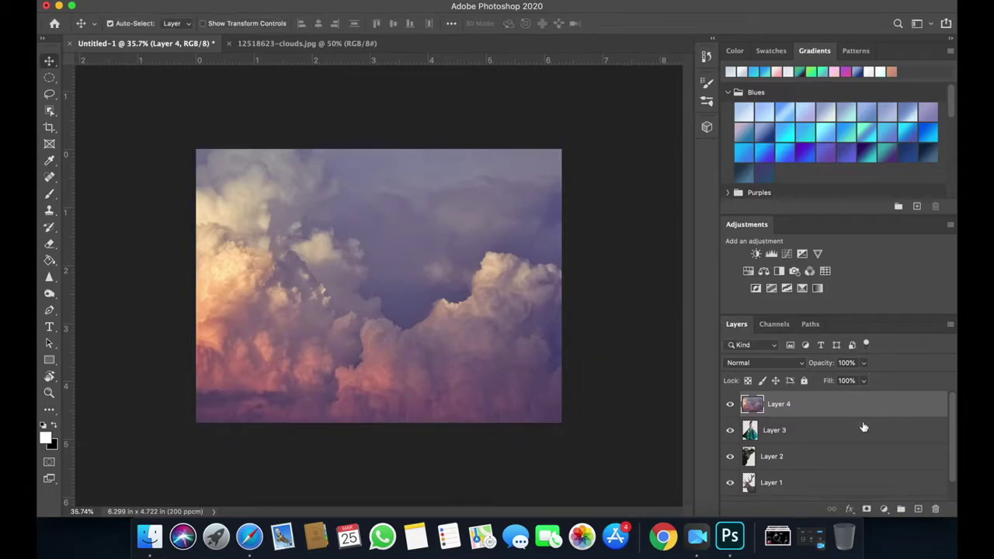
- Move the cloud layer just above Background and erase the white fringe at the antler base
mouse_move(786, 417)
left_mouse_down()
mouse_move(795, 492)
mouse_move(787, 476)
left_mouse_up()
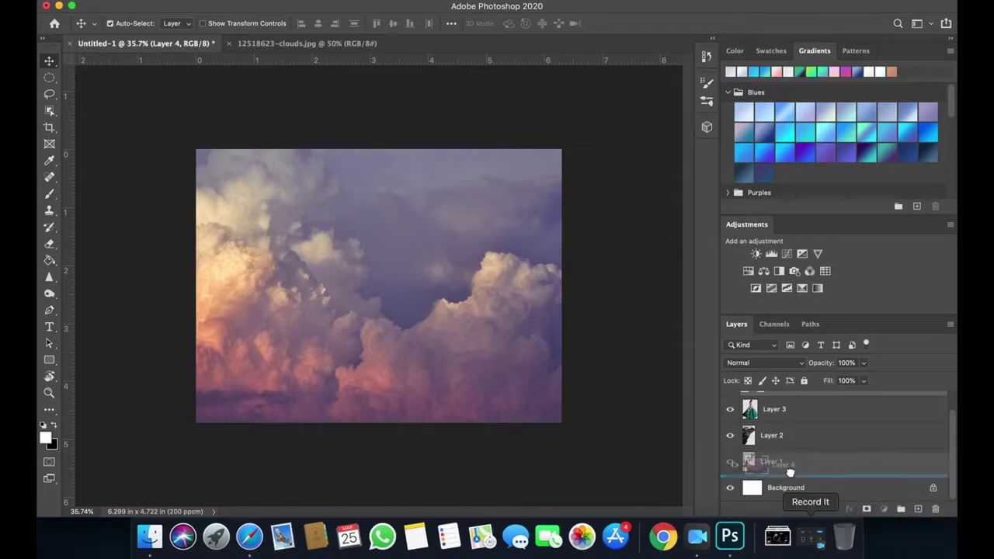
key("bracketleft")
key("bracketleft")
key("bracketleft")
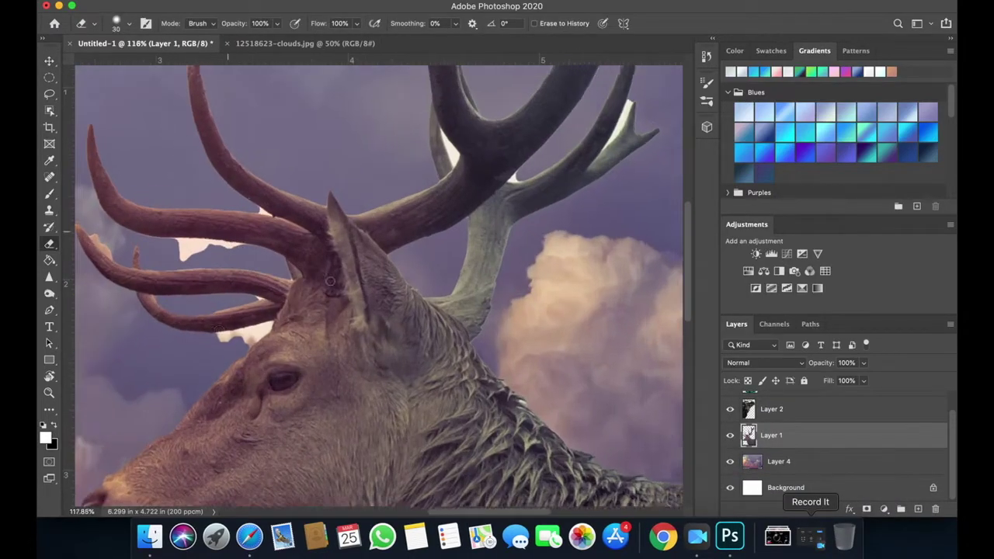
scroll(341, 312, "up", 4)
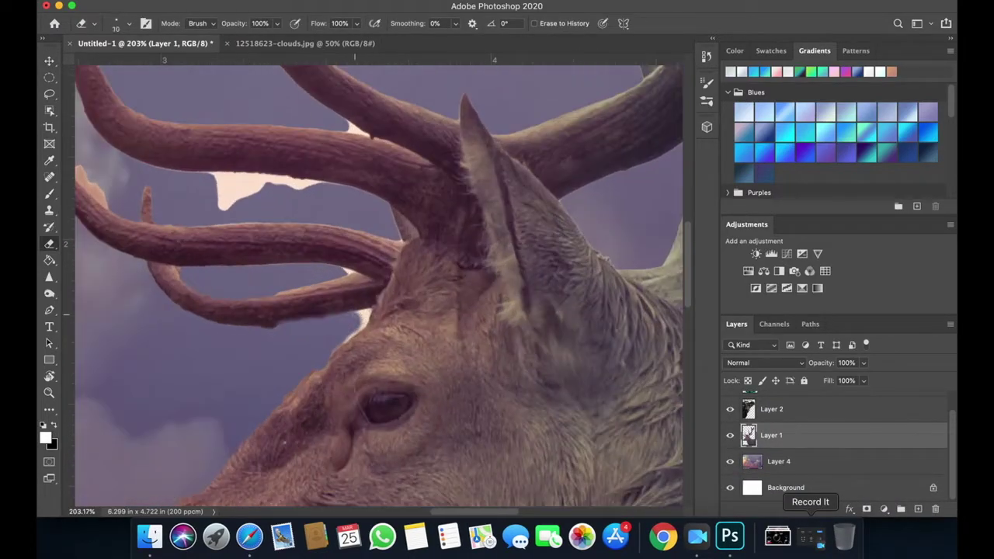
mouse_move(355, 314)
left_mouse_down()
mouse_move(350, 334)
mouse_move(368, 311)
left_mouse_up()
- Erase the white fringe under and along the upper antler with a small brush
key("bracketright")
left_click_drag(313, 194, 214, 177)
left_click_drag(350, 131, 372, 132)
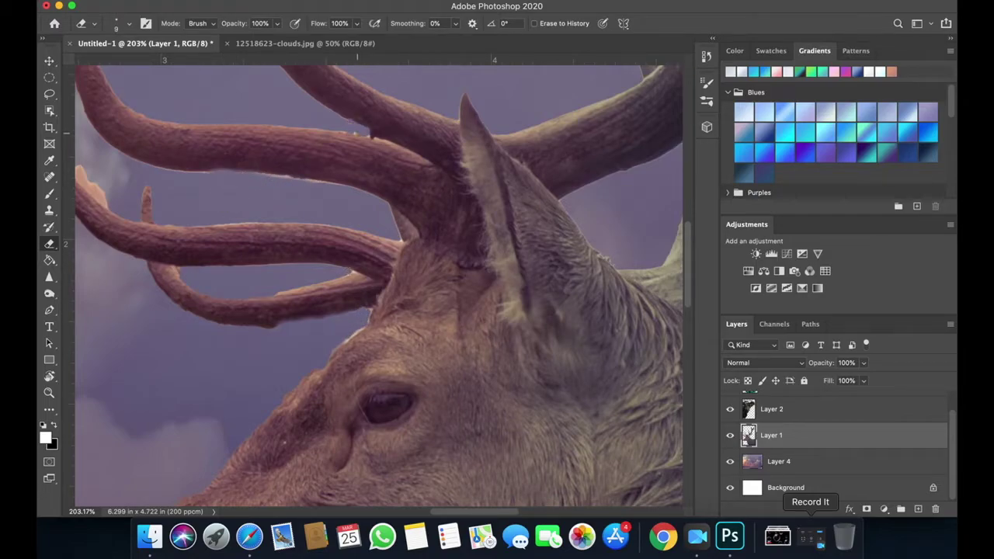
scroll(371, 132, "down", 3)
scroll(441, 202, "up", 3)
key("bracketright")
key("bracketright")
key("bracketleft")
left_click_drag(440, 204, 427, 167)
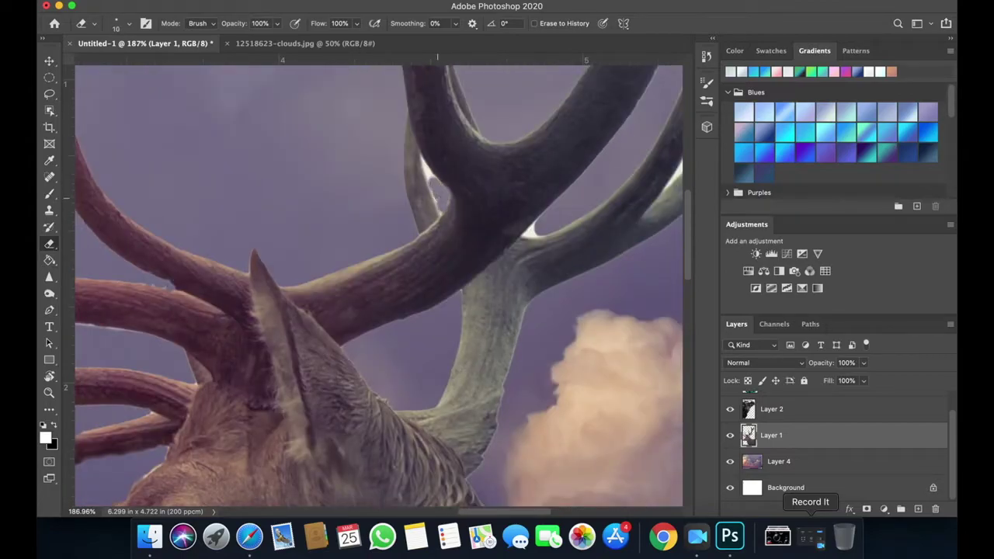
scroll(449, 209, "right", 5)
scroll(433, 229, "right", 3)
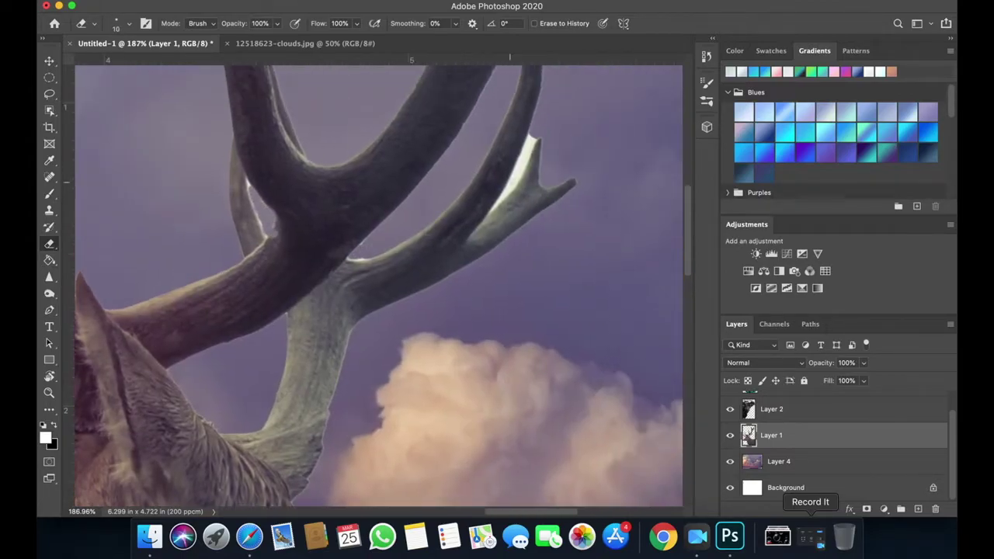
- Erase the remaining white fringe along the antler tines
key("bracketright")
left_click_drag(531, 138, 513, 185)
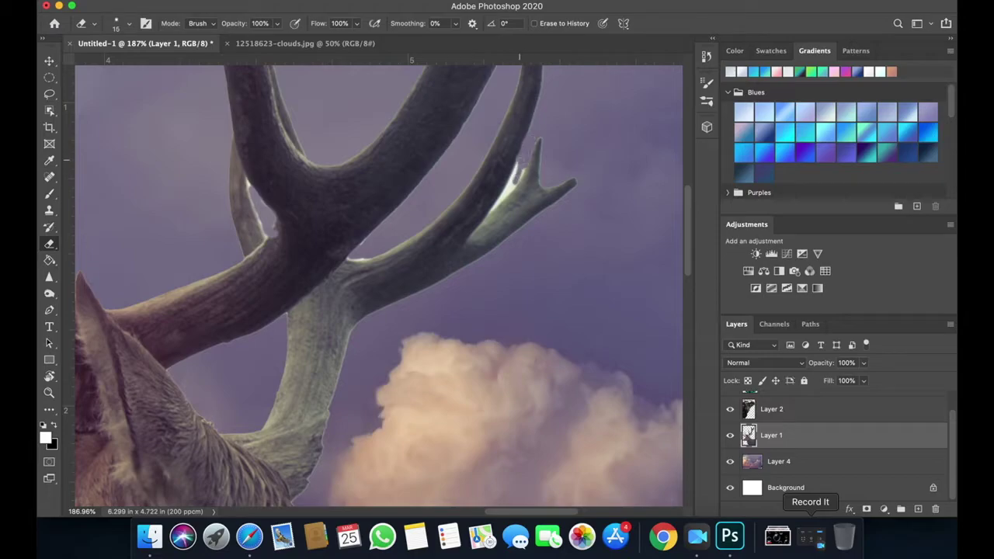
scroll(520, 187, "up", 5)
key("bracketleft")
key("bracketleft")
key("bracketleft")
left_click_drag(488, 193, 470, 211)
left_click_drag(500, 138, 452, 233)
left_click_drag(474, 197, 469, 206)
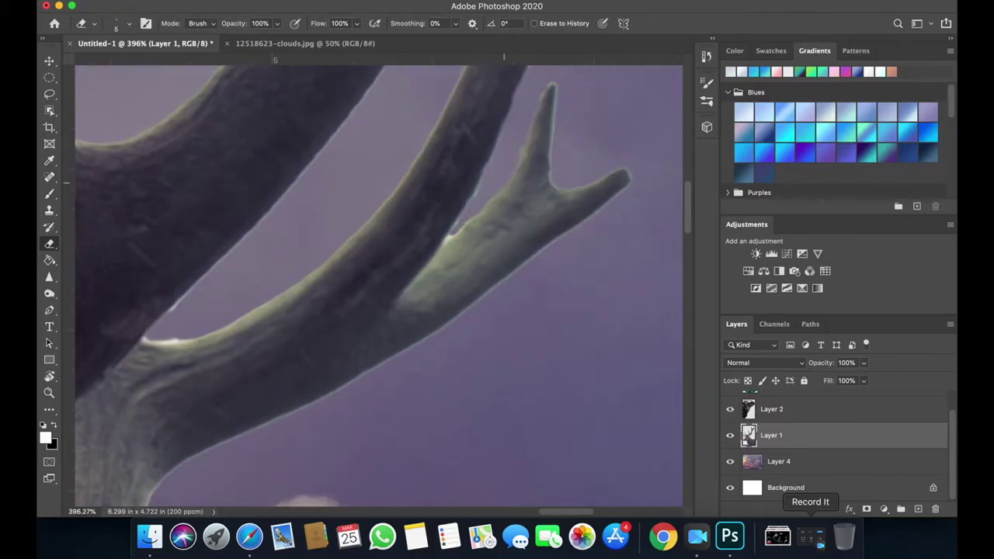
scroll(540, 218, "down", 5)
scroll(540, 218, "up", 2)
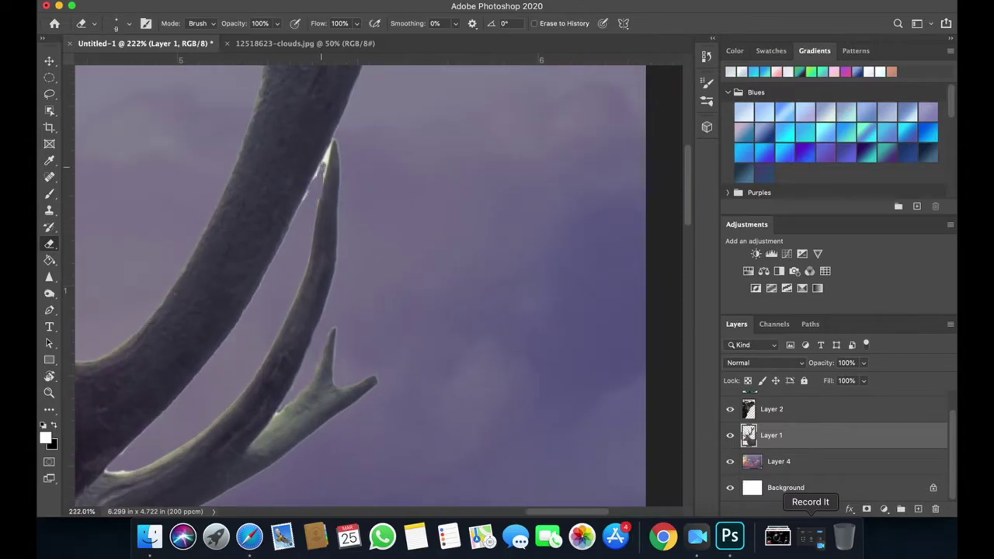
scroll(327, 233, "down", 5)
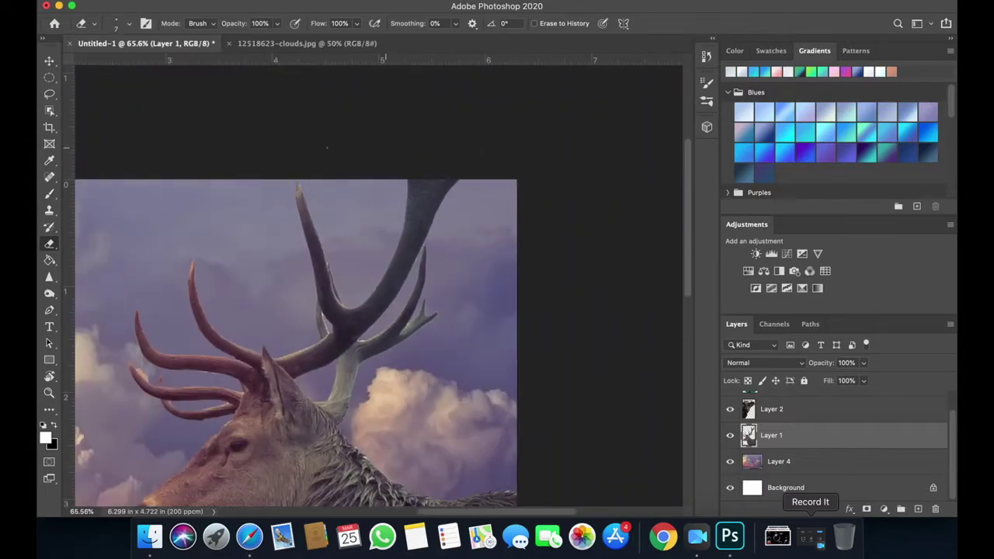
scroll(327, 233, "up", 3)
scroll(444, 317, "down", 2)
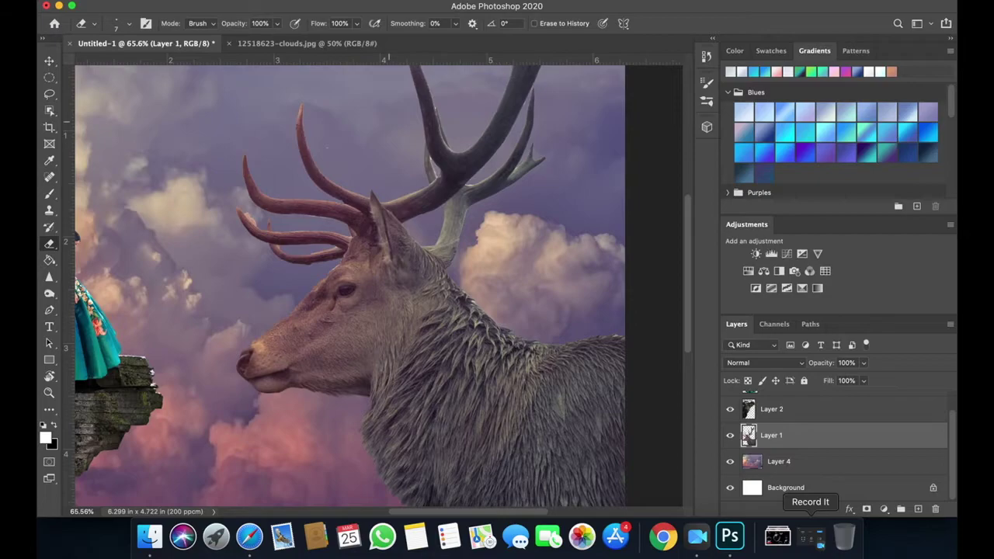
scroll(444, 317, "down", 2)
key("v")
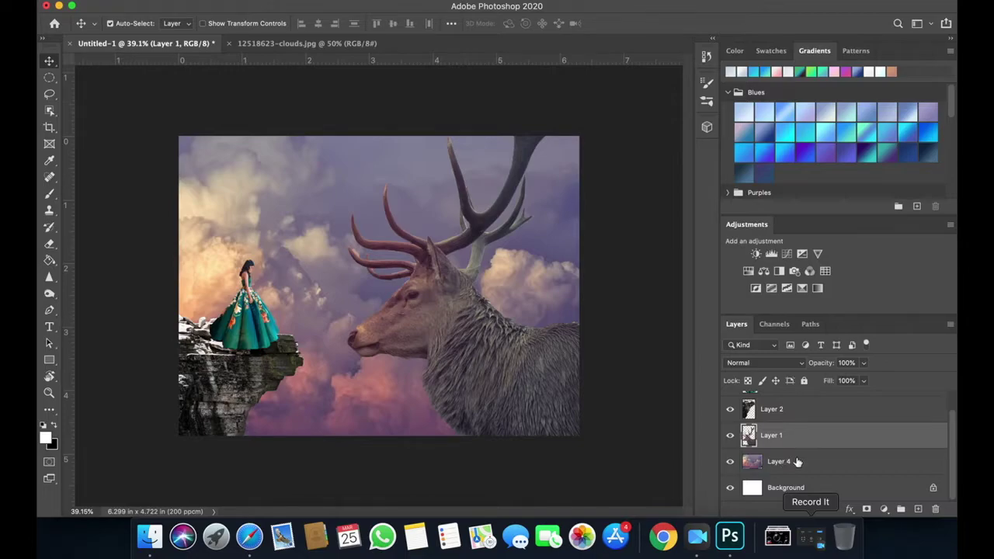
- Select Layer 3 and switch to the Dodge Tool (Midtones, 100%)
scroll(796, 461, "up", 2)
left_click(779, 406)
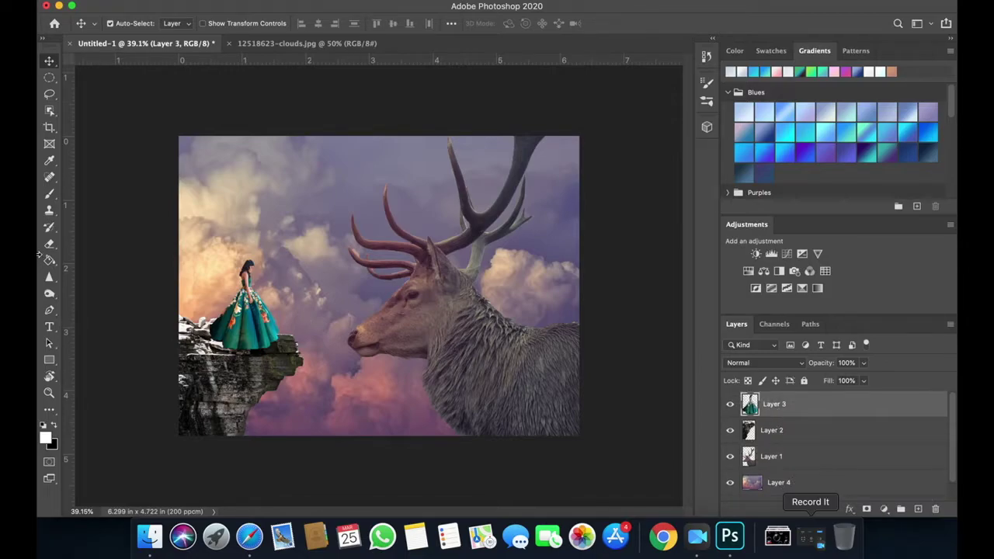
left_click(49, 277)
right_click(51, 278)
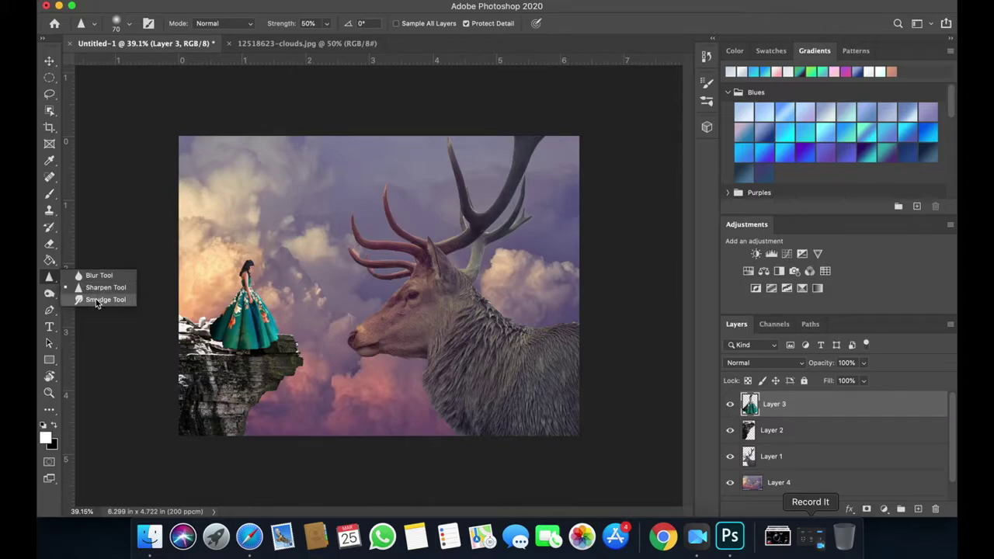
left_click(49, 294)
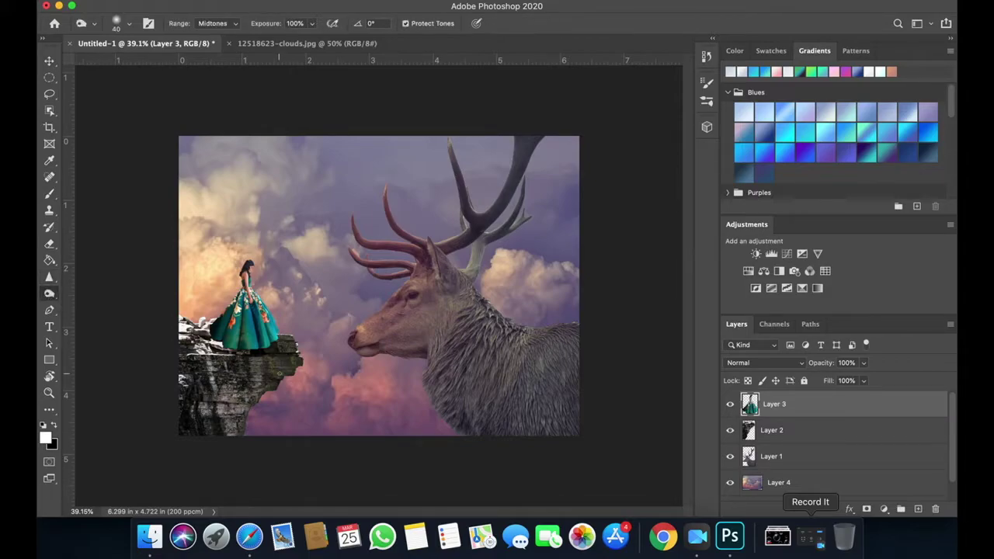
scroll(328, 336, "up", 3)
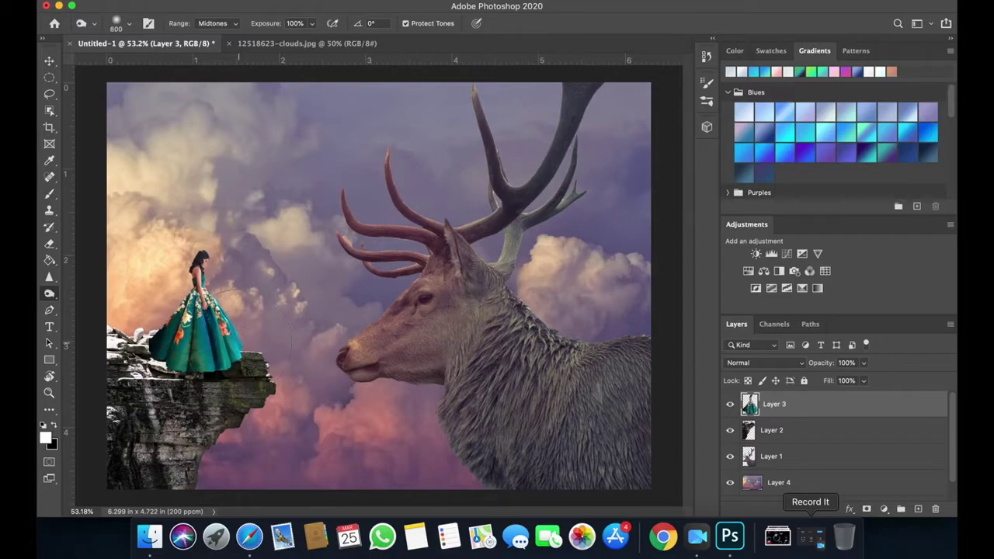
- Dodge along the hem of the girl's teal dress to brighten its highlights
mouse_move(237, 340)
left_mouse_down()
mouse_move(198, 340)
mouse_move(225, 357)
mouse_move(137, 367)
mouse_move(167, 341)
left_mouse_up()
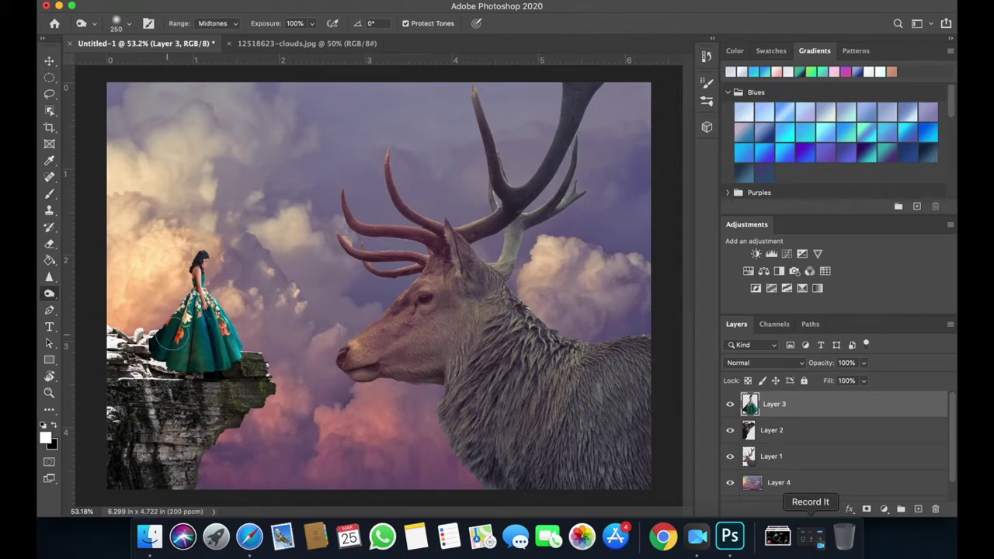
scroll(167, 342, "up", 2)
scroll(171, 311, "up", 2)
scroll(177, 268, "up", 2)
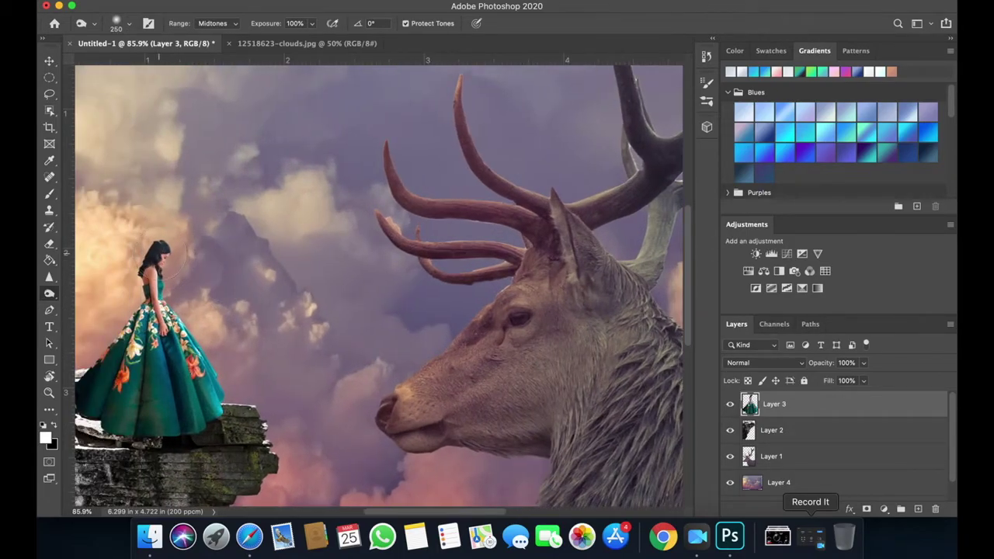
scroll(158, 366, "left", 3)
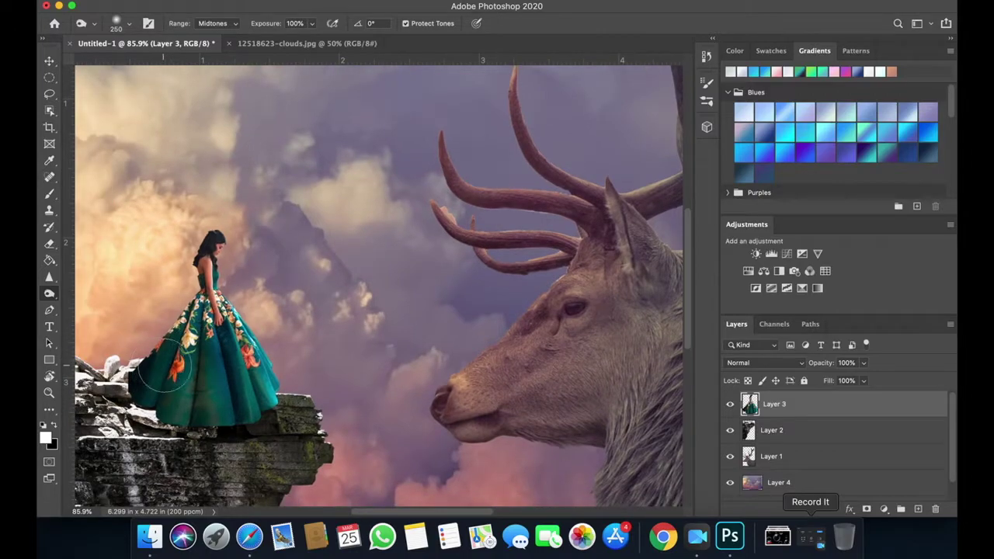
scroll(186, 381, "down", 2)
scroll(204, 385, "down", 3)
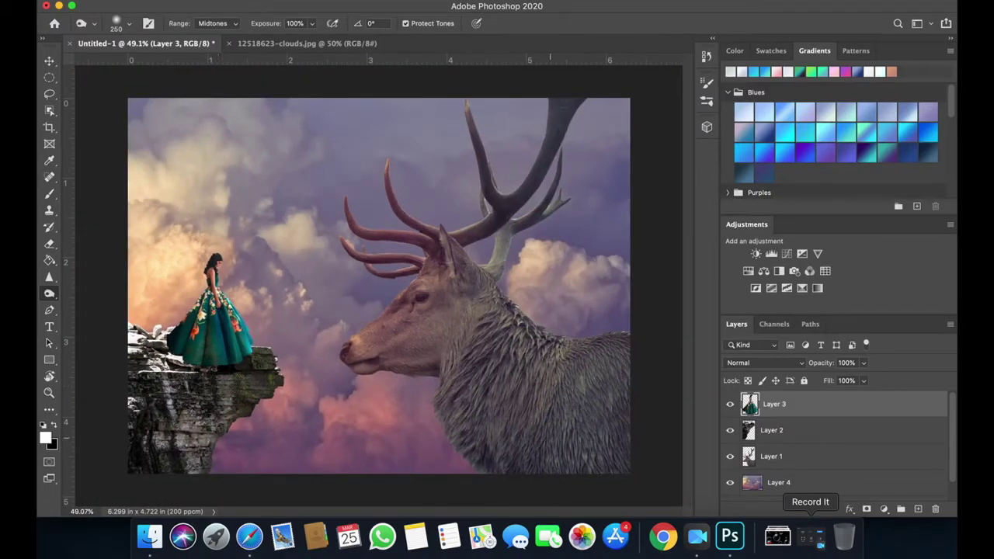
left_click(779, 433)
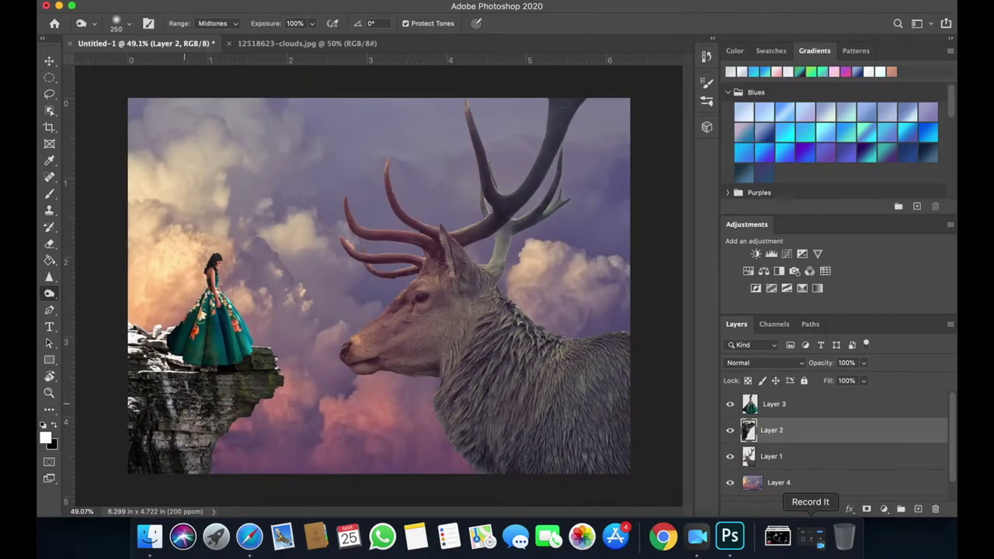
- Burn the lower rock face of the cliff beneath the girl on Layer 2
scroll(185, 402, "up", 1)
scroll(187, 389, "up", 1)
mouse_move(186, 385)
left_mouse_down()
mouse_move(190, 404)
mouse_move(170, 326)
mouse_move(120, 322)
mouse_move(159, 310)
mouse_move(264, 327)
mouse_move(303, 357)
mouse_move(209, 395)
left_mouse_up()
scroll(210, 395, "down", 2)
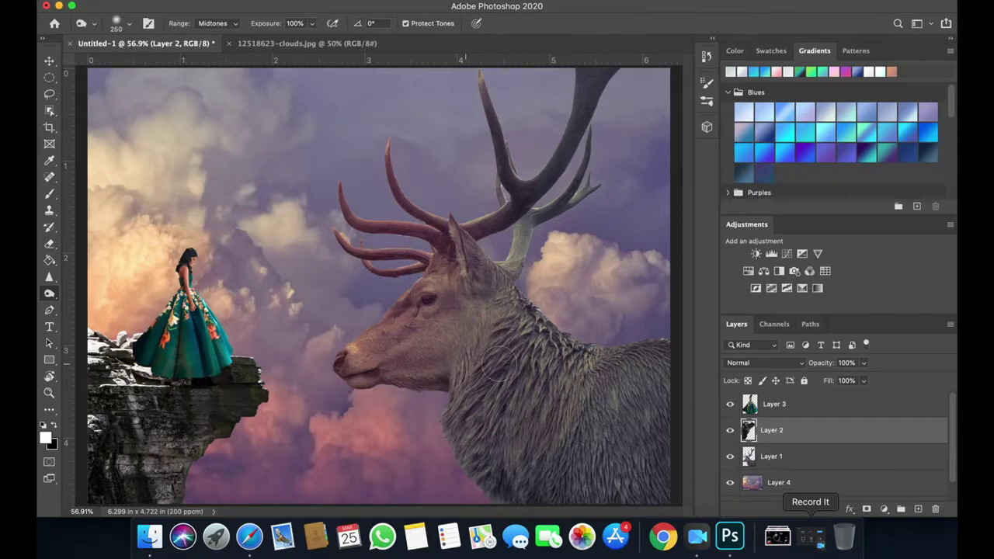
- Bring up the Dodge/Burn/Sponge tool flyout
left_click(48, 277)
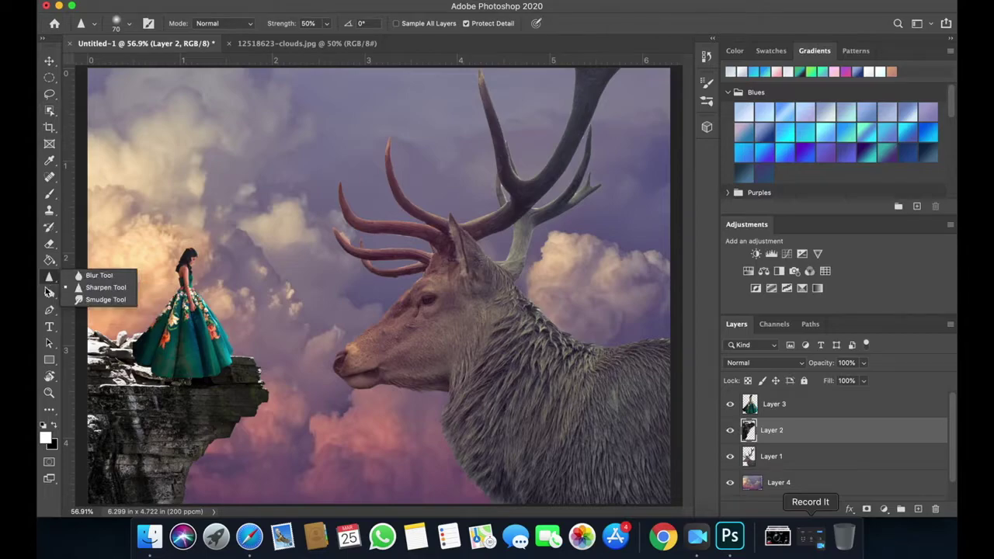
left_click(48, 293)
right_click(48, 297)
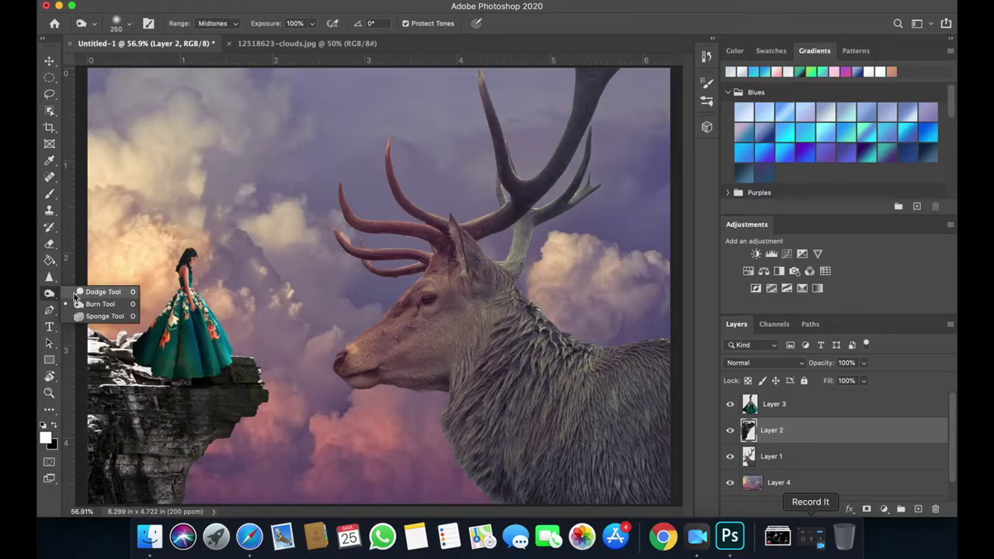
- Pick the Dodge tool and enlarge its brush
left_click(105, 289)
scroll(379, 286, "up", 5)
scroll(379, 285, "left", 5)
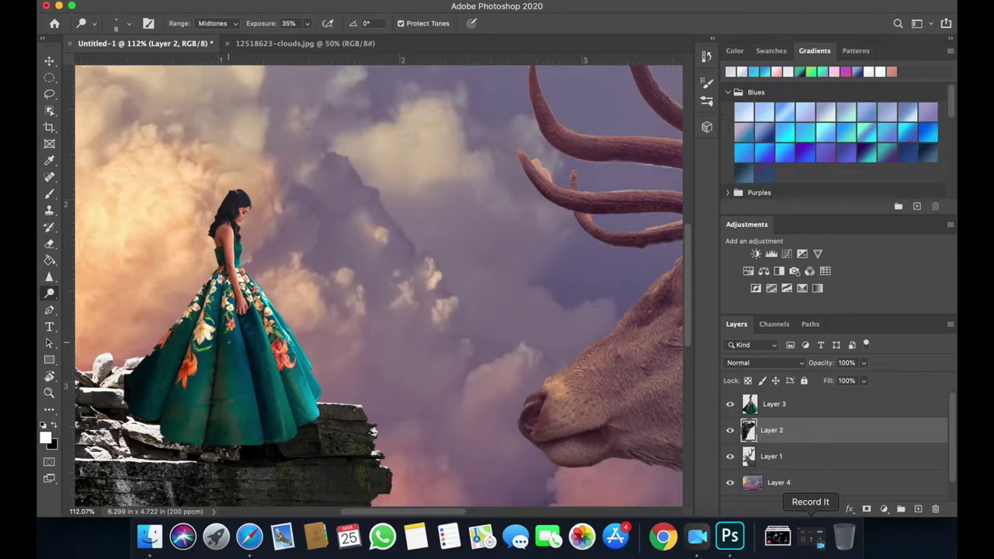
key("bracketright")
key("bracketright")
key("bracketright")
scroll(228, 342, "up", 5)
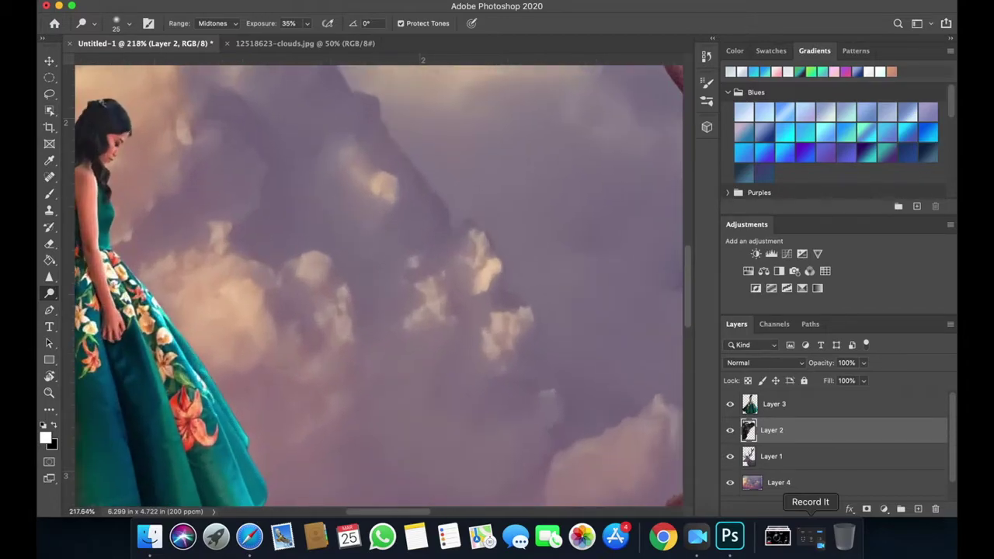
scroll(348, 342, "left", 3)
scroll(348, 341, "up", 1)
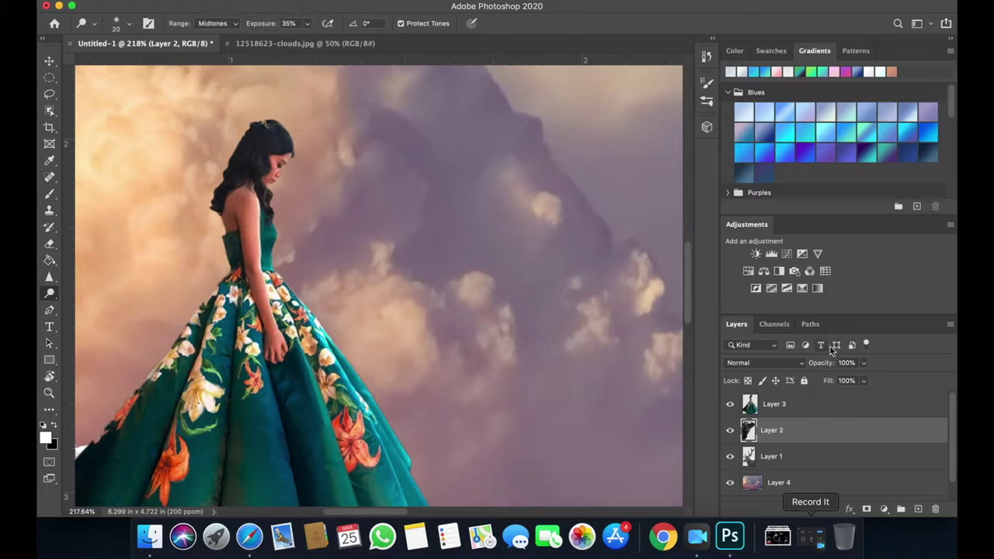
- On the girl's Layer 3, dodge her arm and back at 100% exposure
left_click(790, 405)
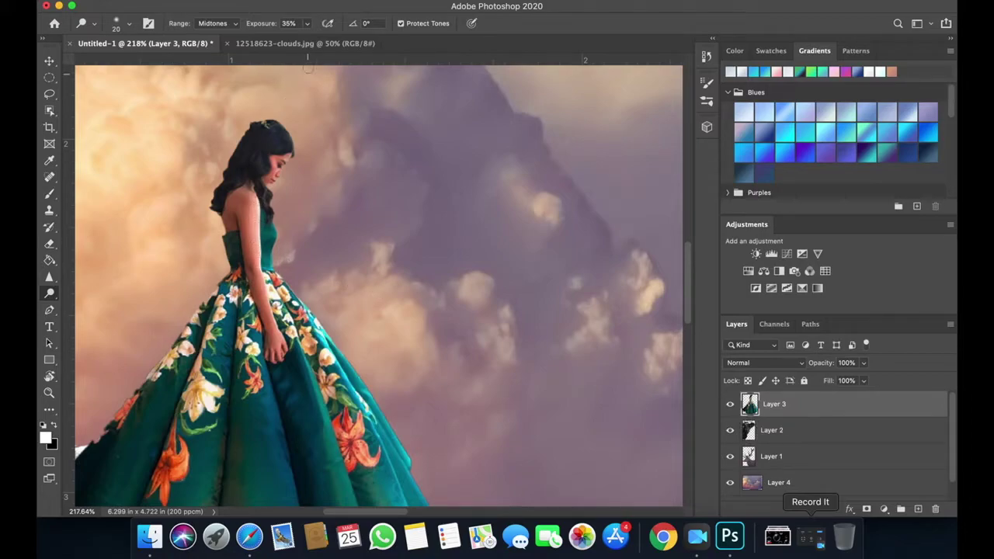
left_click(308, 26)
left_click_drag(308, 39, 346, 39)
left_click_drag(253, 228, 276, 333)
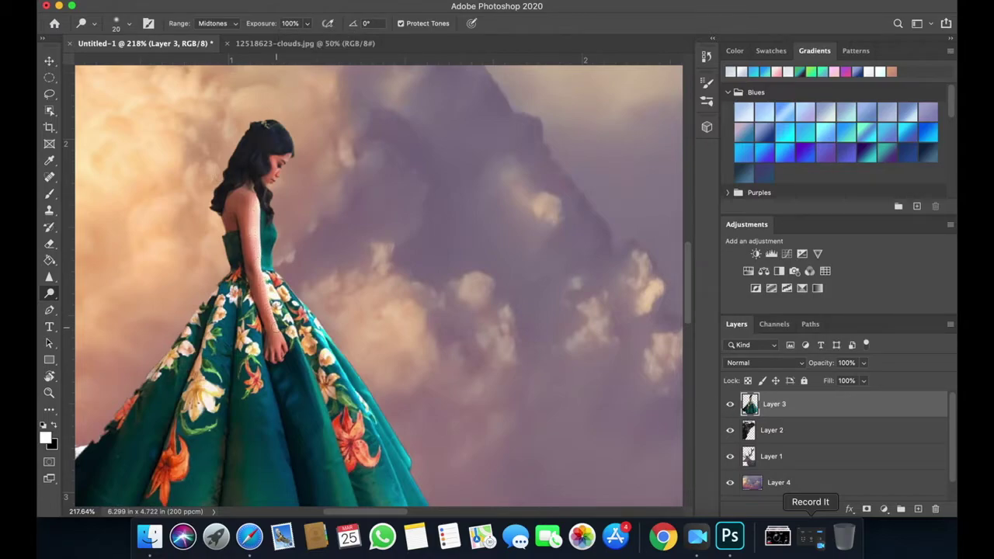
left_click_drag(267, 298, 258, 263)
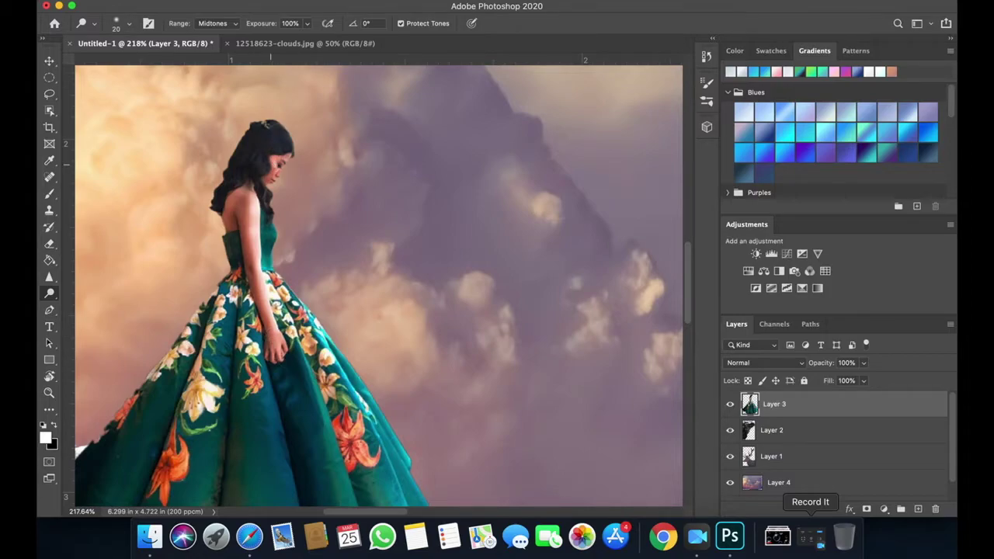
- Switch to the Move tool and select the deer's Layer 1
scroll(265, 182, "down", 5)
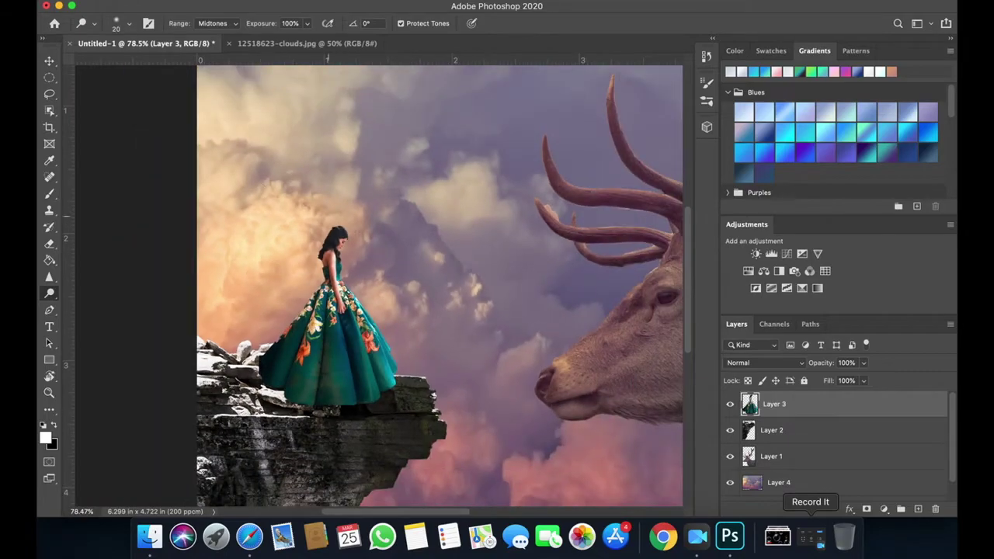
key("v")
scroll(440, 283, "down", 2)
scroll(441, 283, "down", 2)
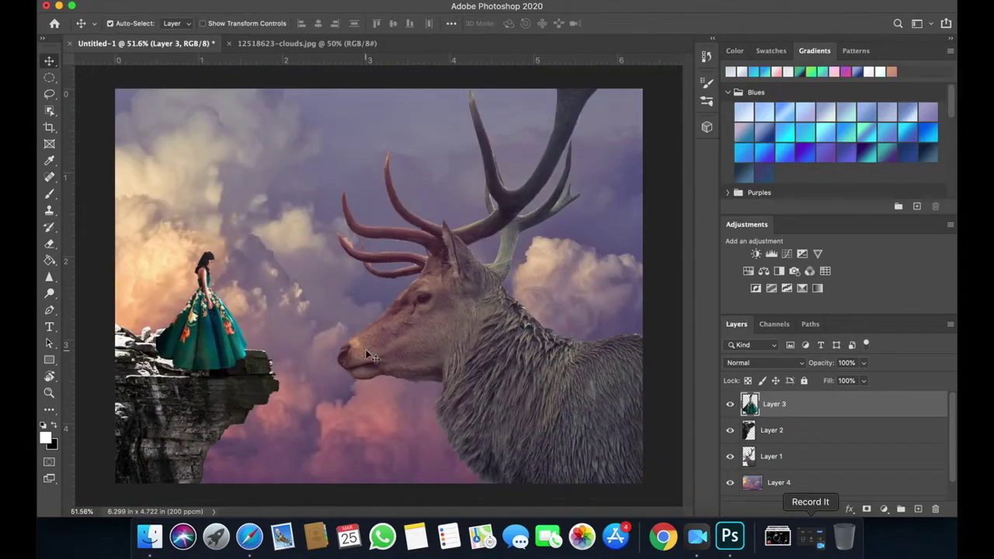
left_click(782, 463)
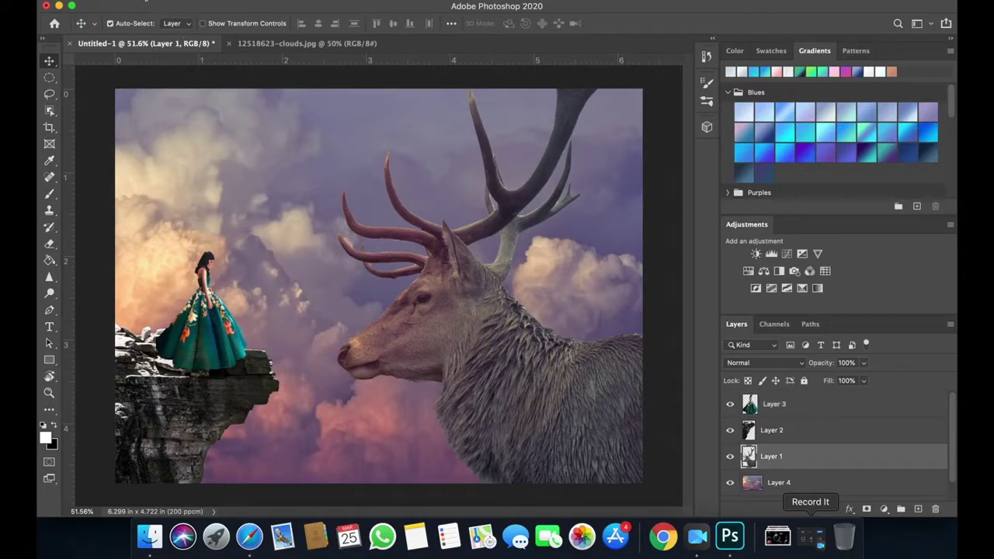
left_click(138, 2)
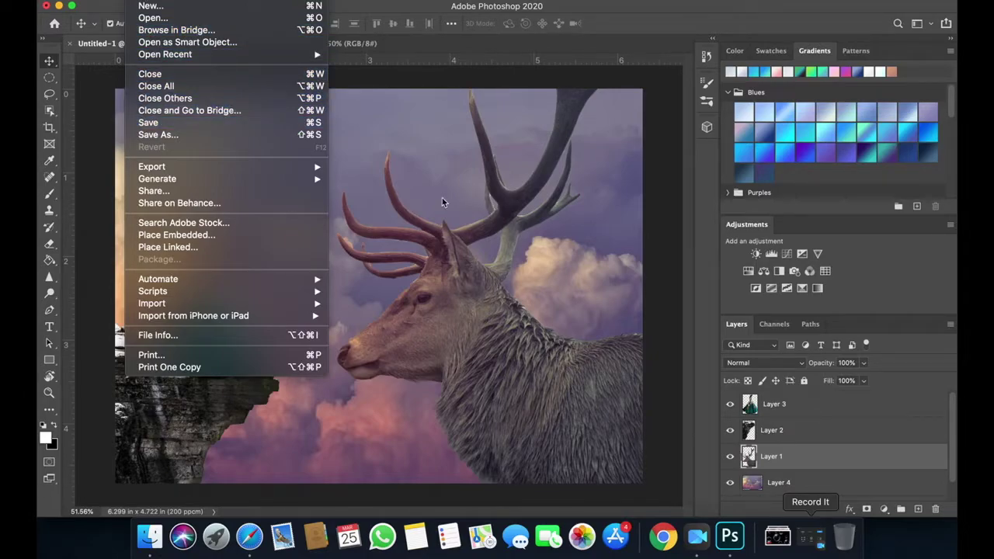
- Puppet-warp the deer with eye, neck and chest pins, tilting its head down about 15°
left_click(171, 4)
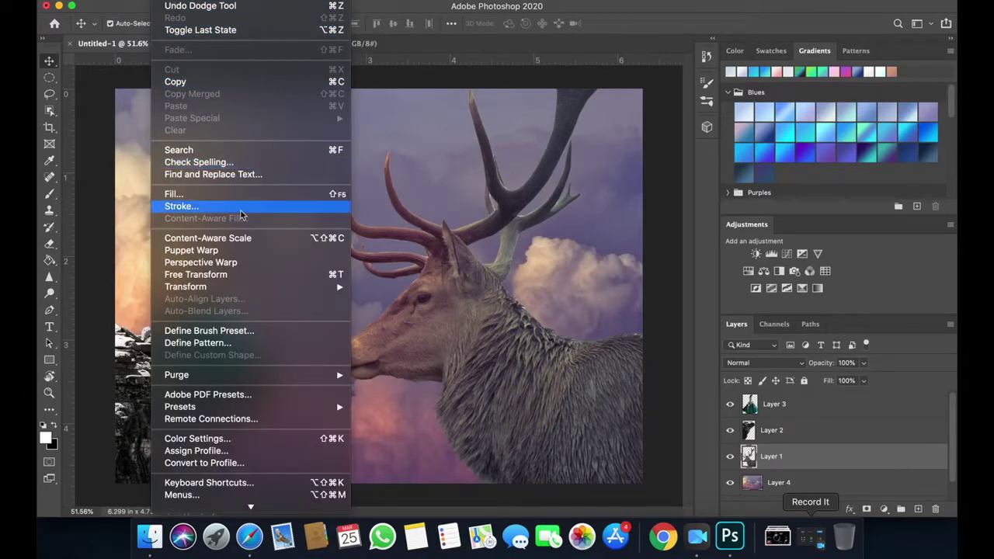
left_click(240, 250)
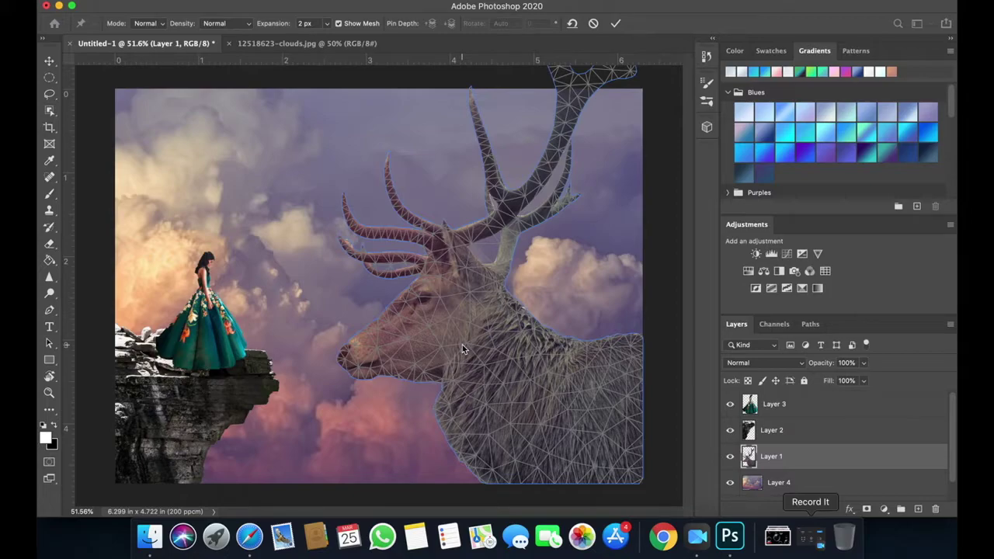
left_click(428, 313)
left_click(517, 397)
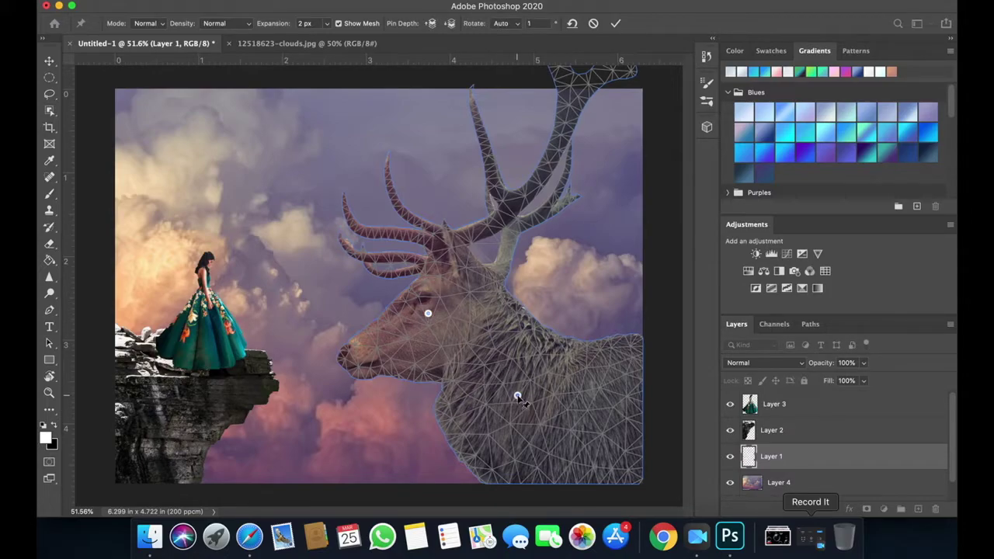
left_click(627, 430)
left_click_drag(428, 313, 426, 338)
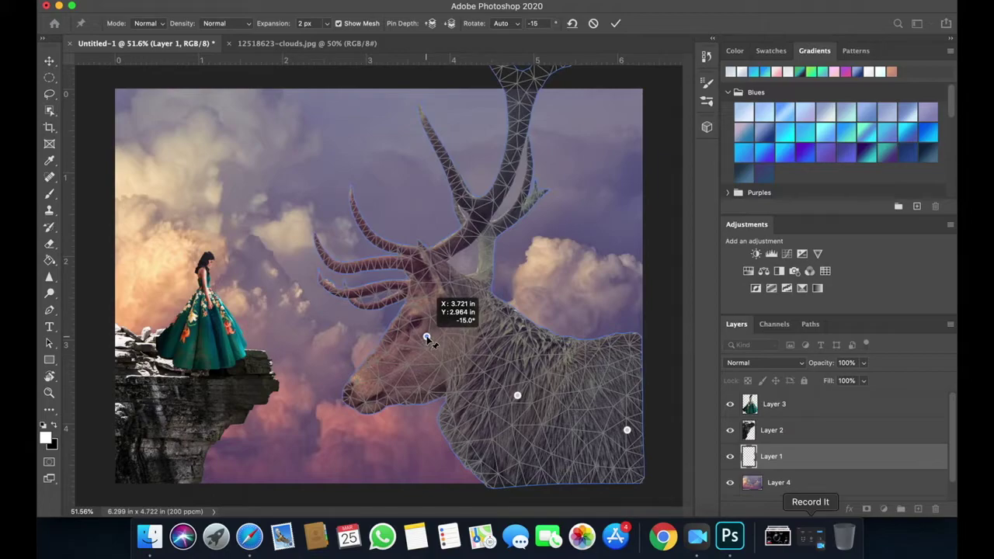
left_click_drag(427, 339, 426, 337)
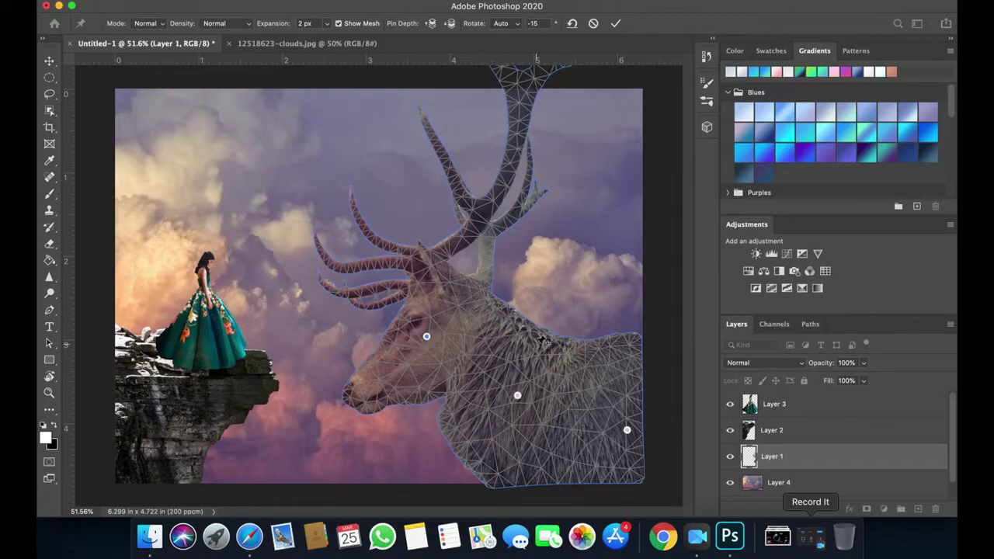
key("Return")
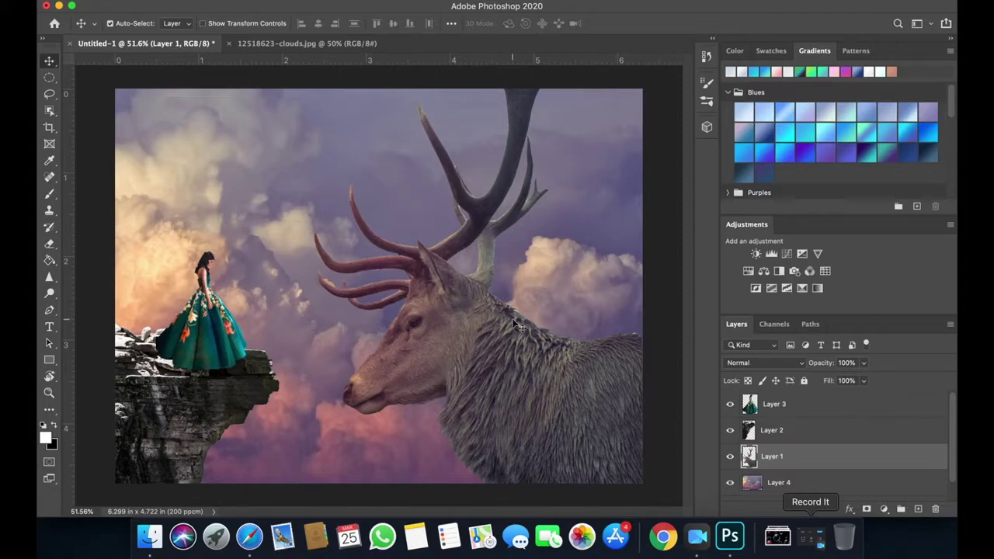
key("super+minus")
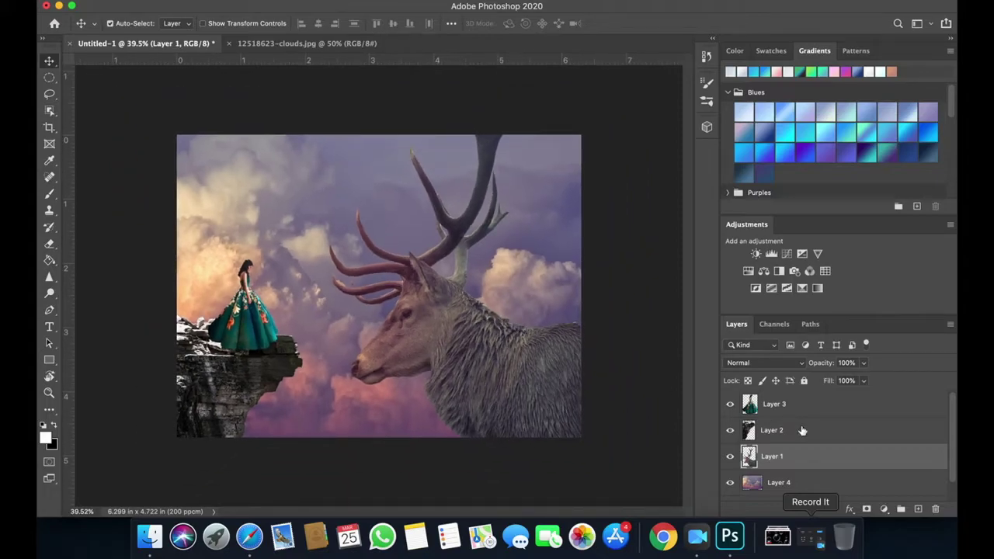
- With a 400-size Burn brush, darken the deer's neck and lower fur
left_click(52, 294)
right_click(51, 294)
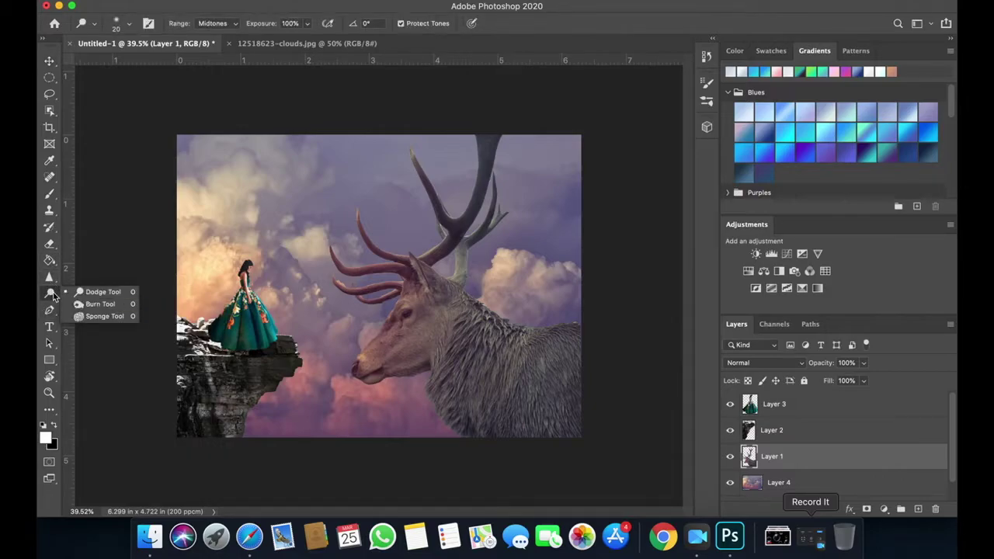
left_click(91, 303)
key("bracketright")
key("bracketright")
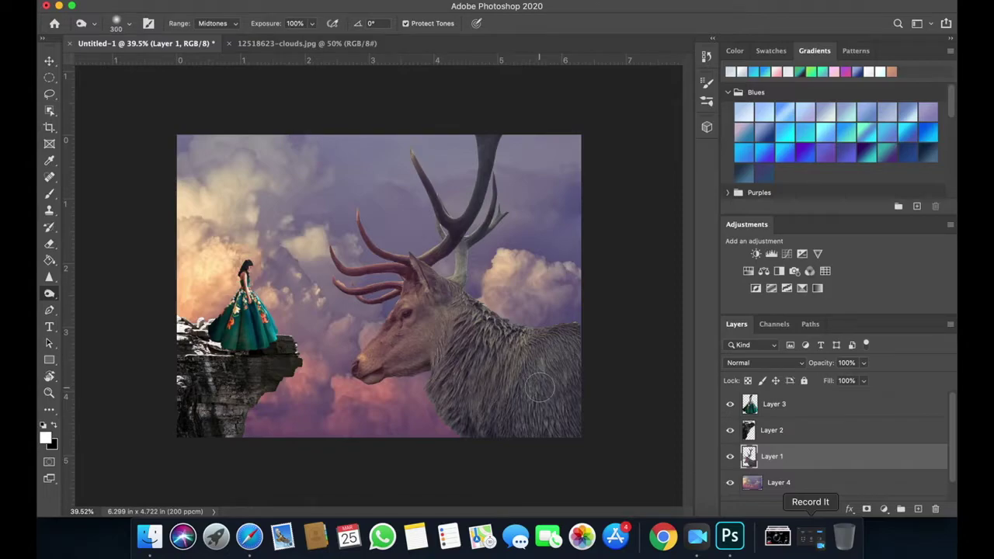
left_click_drag(562, 363, 571, 421)
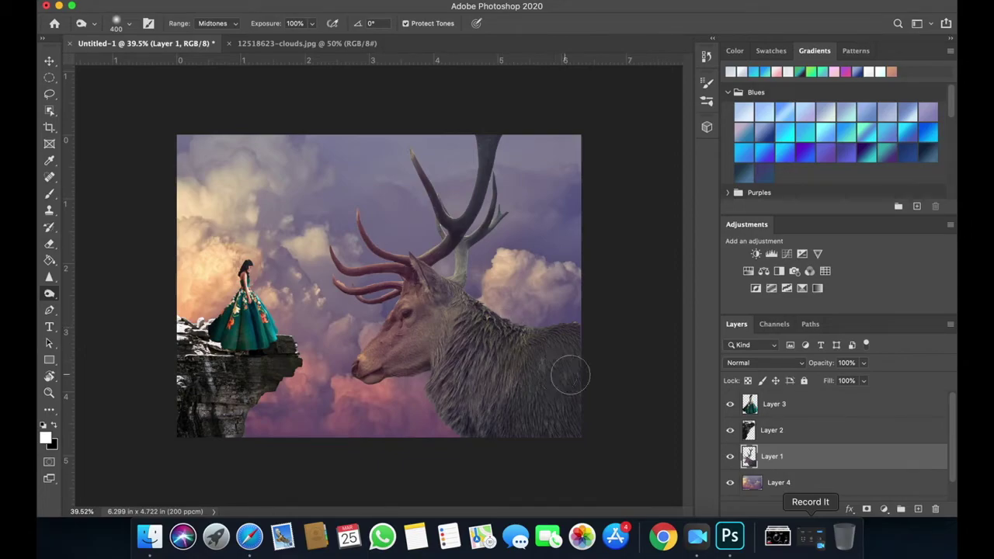
left_click_drag(464, 301, 438, 315)
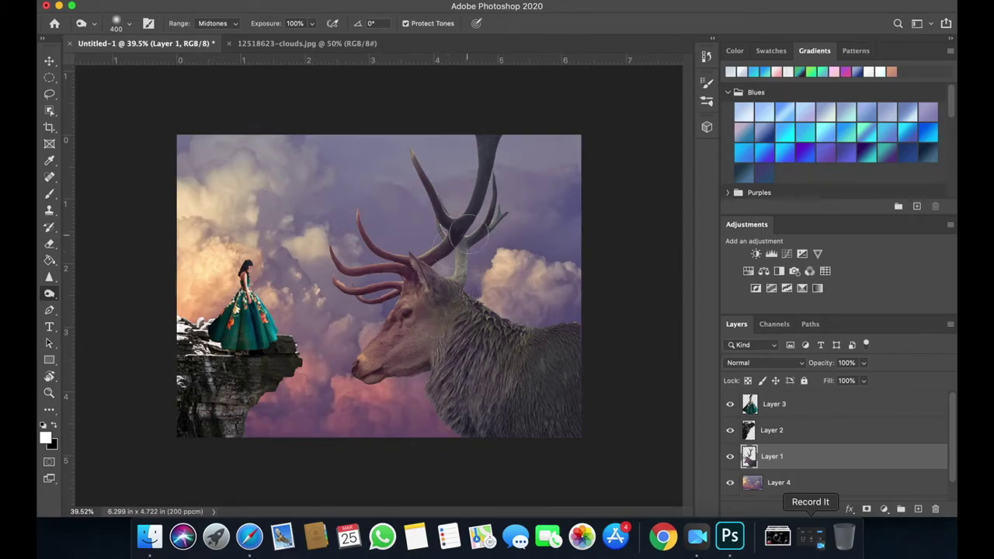
- Select the Sharpen tool
left_click(49, 277)
scroll(486, 235, "up", 1)
scroll(413, 342, "up", 3)
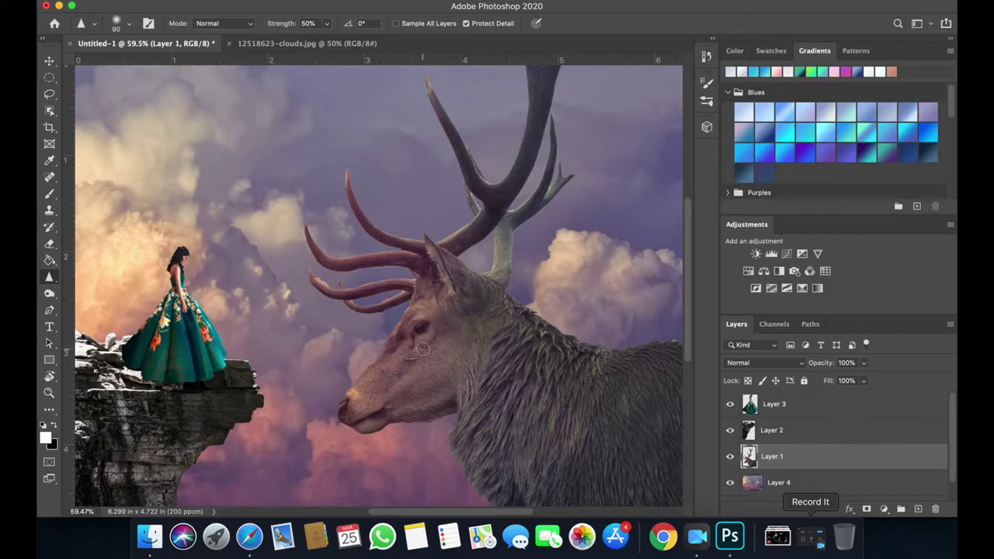
- Sharpen the deer's eye and ear fur with a 150 brush
key("bracketright")
key("bracketright")
left_click_drag(414, 333, 409, 361)
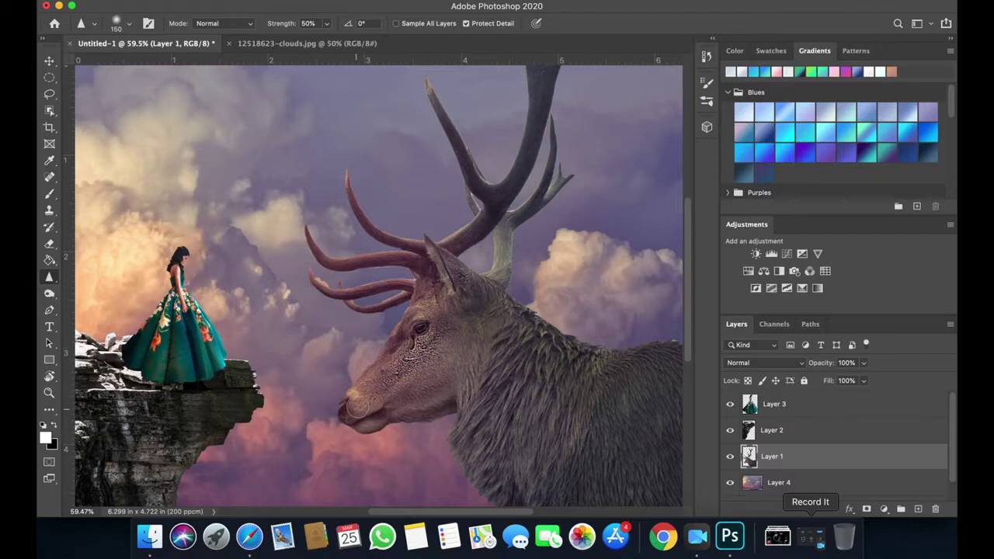
scroll(385, 377, "up", 3)
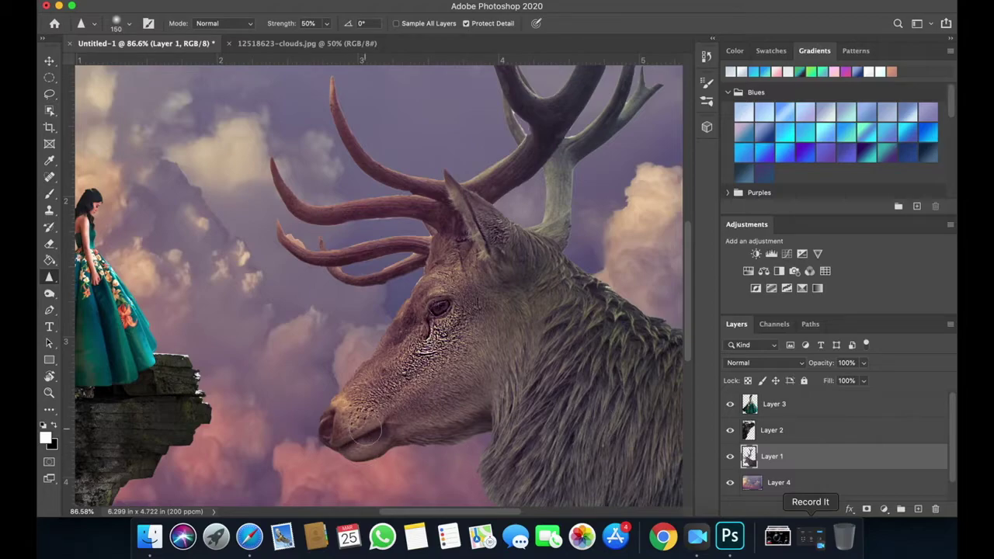
mouse_move(500, 264)
left_mouse_down()
mouse_move(517, 250)
mouse_move(450, 256)
left_mouse_up()
scroll(449, 256, "up", 2)
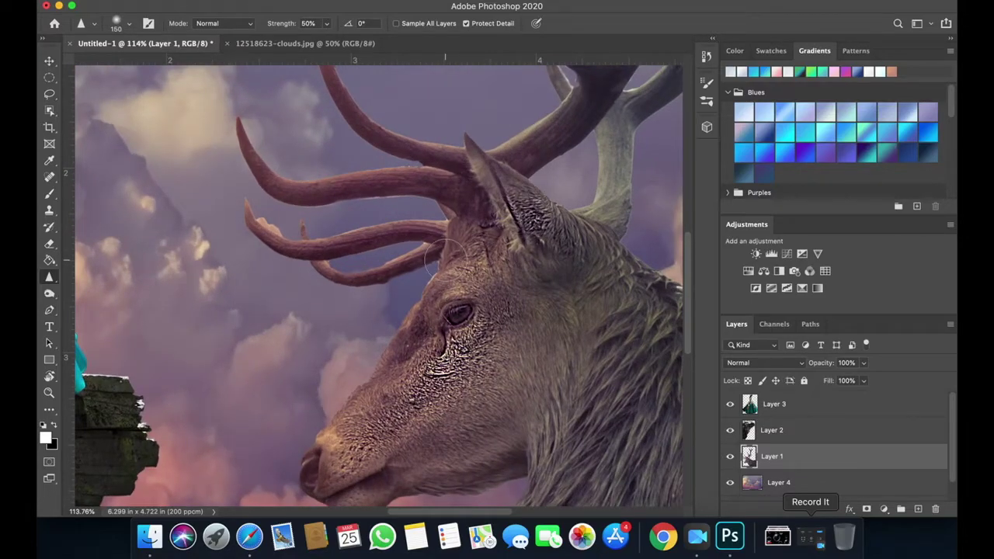
- Sharpen the antler base and middle antler with brushes of 70 and 50
key("bracketleft")
key("bracketleft")
key("bracketleft")
scroll(454, 240, "up", 1)
scroll(457, 237, "up", 1)
left_click_drag(457, 239, 431, 211)
key("bracketleft")
key("bracketleft")
left_click_drag(400, 208, 258, 238)
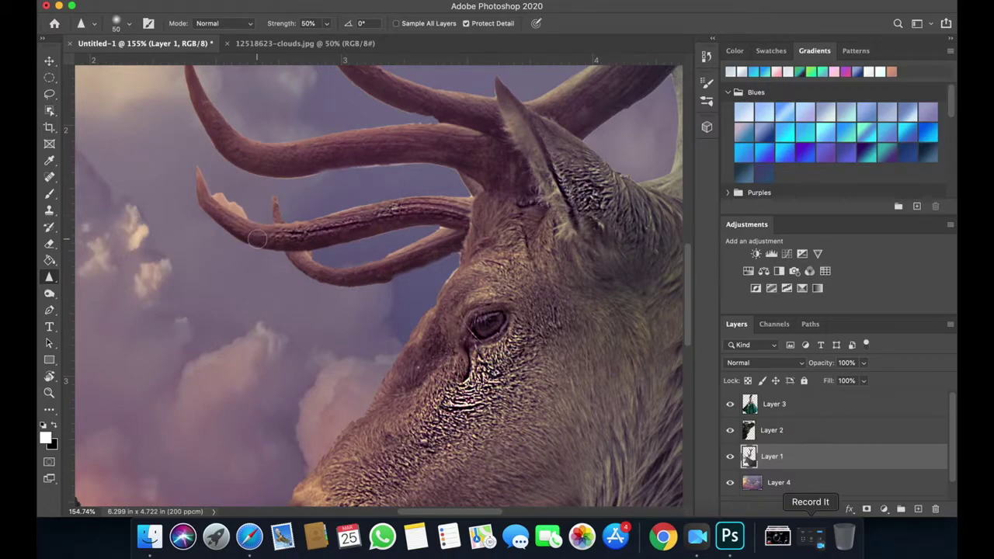
- Erase the light patch on the antler tip, then sharpen the upper antler
key("e")
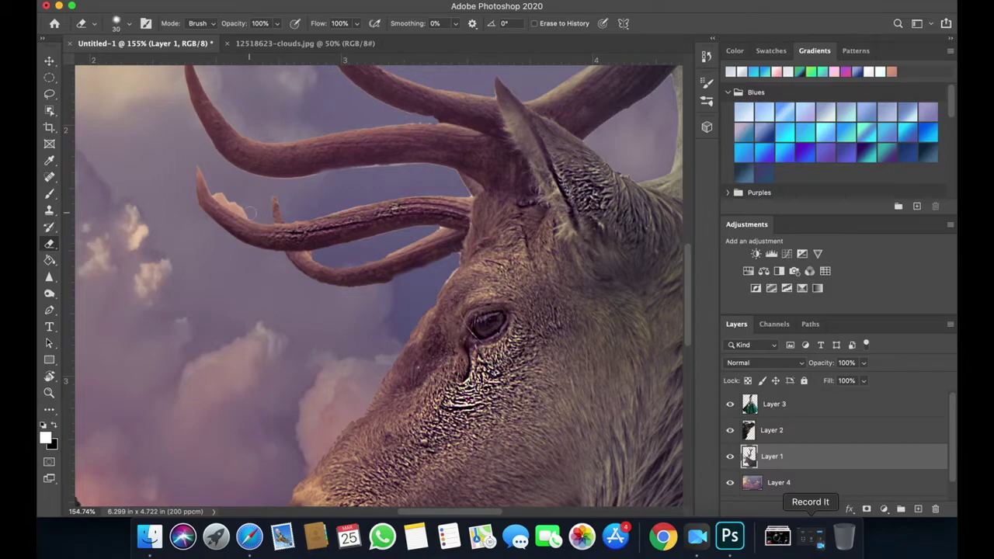
left_click_drag(243, 206, 229, 196)
left_click(49, 276)
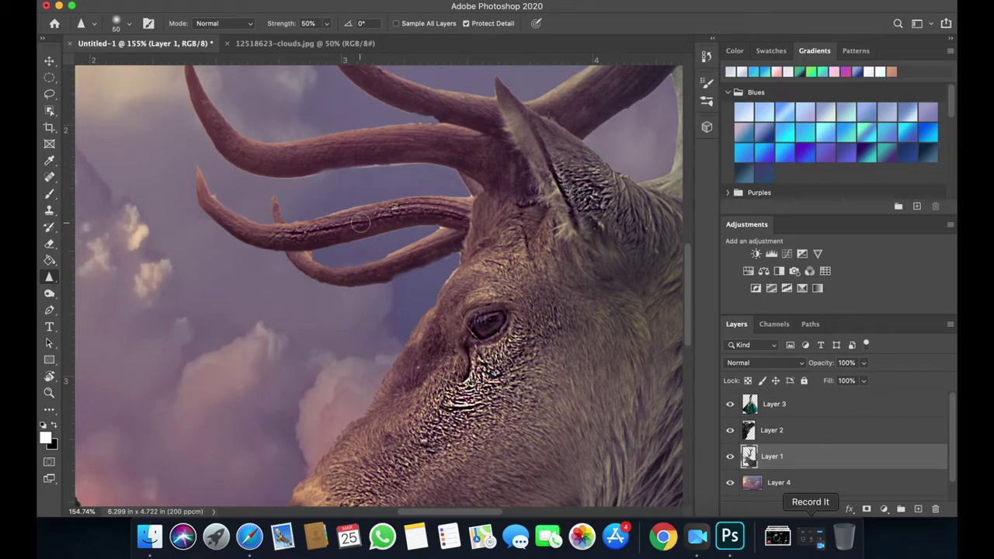
key("bracketleft")
key("bracketright")
mouse_move(327, 138)
left_mouse_down()
mouse_move(263, 161)
mouse_move(232, 149)
mouse_move(197, 93)
mouse_move(249, 151)
mouse_move(413, 155)
mouse_move(470, 144)
mouse_move(439, 152)
left_mouse_up()
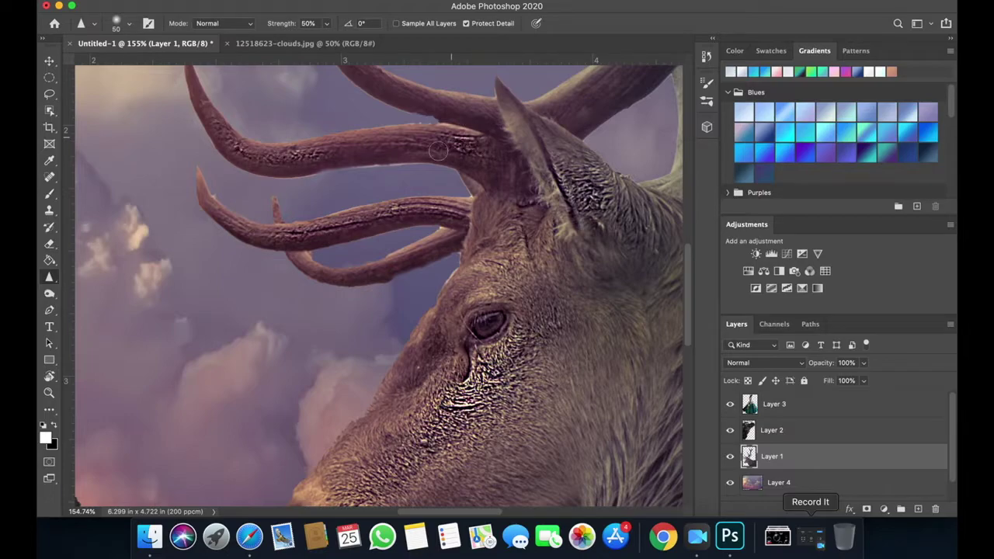
- Sharpen the deer's upper antler tips
scroll(438, 151, "down", 5)
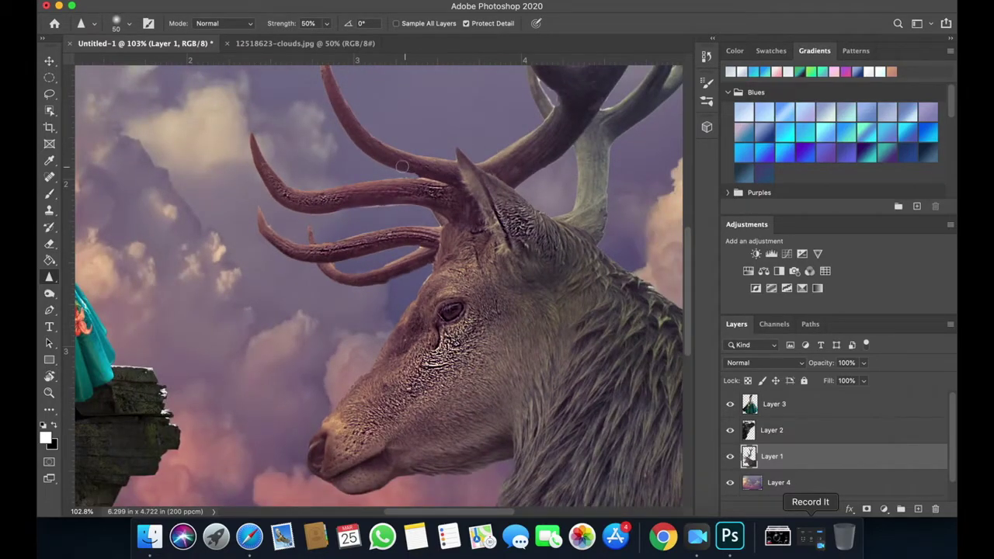
scroll(402, 166, "up", 2)
scroll(403, 167, "up", 3)
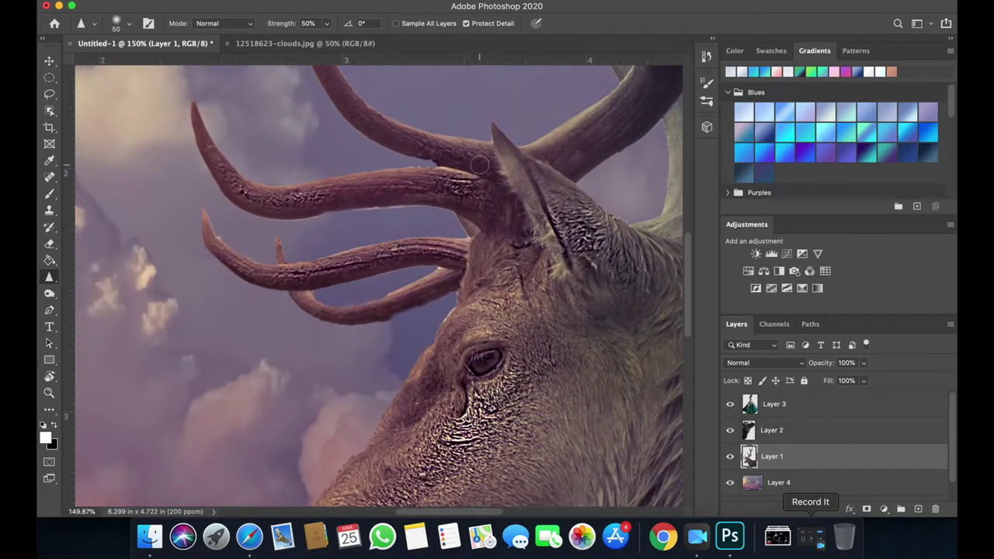
scroll(385, 134, "up", 2)
scroll(385, 134, "left", 2)
mouse_move(432, 162)
left_mouse_down()
mouse_move(452, 189)
mouse_move(408, 110)
mouse_move(425, 141)
left_mouse_up()
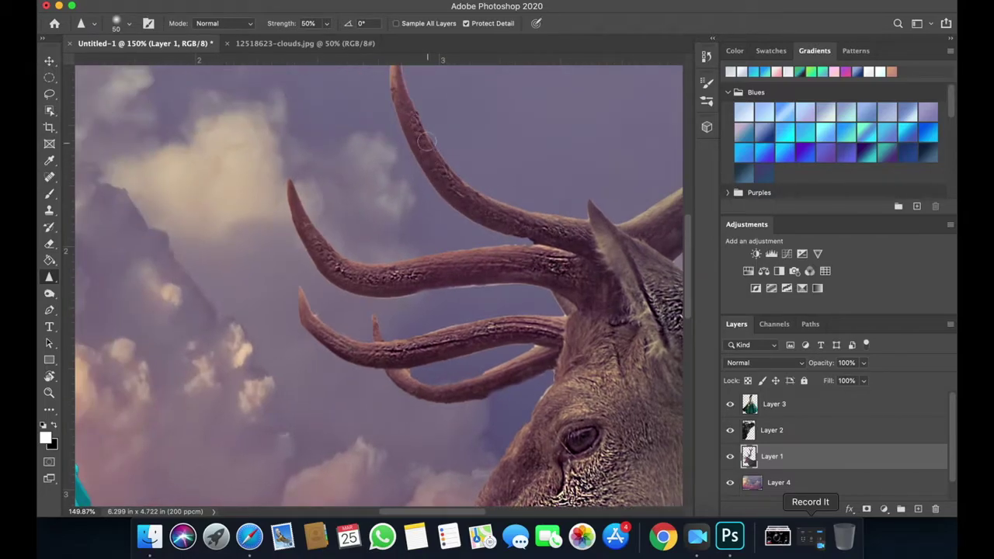
scroll(425, 141, "down", 2)
scroll(490, 166, "down", 2)
scroll(528, 230, "right", 3)
- Enlarge the brush to 125 and sharpen the antler stem and right branch
key("bracketright")
key("bracketright")
key("bracketright")
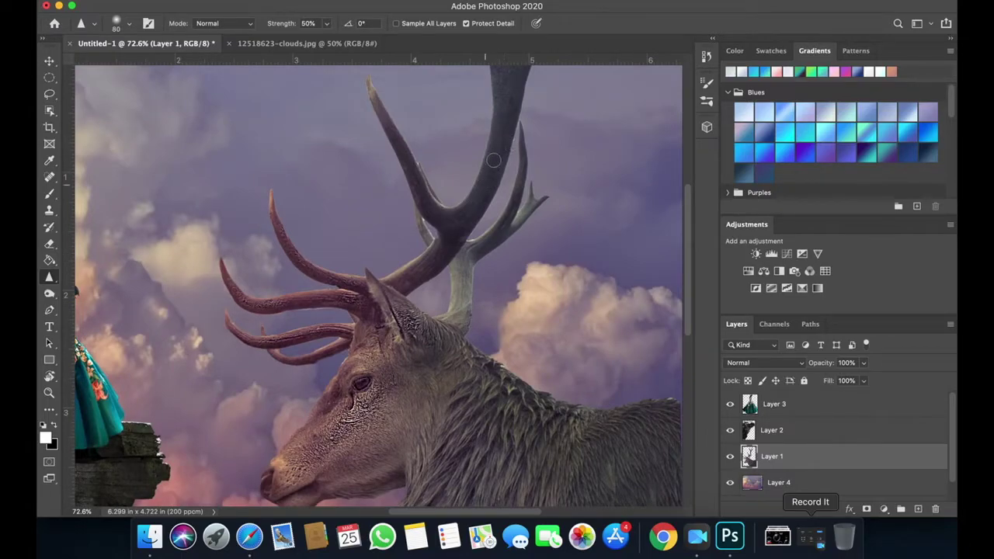
scroll(459, 225, "up", 1)
scroll(463, 227, "up", 1)
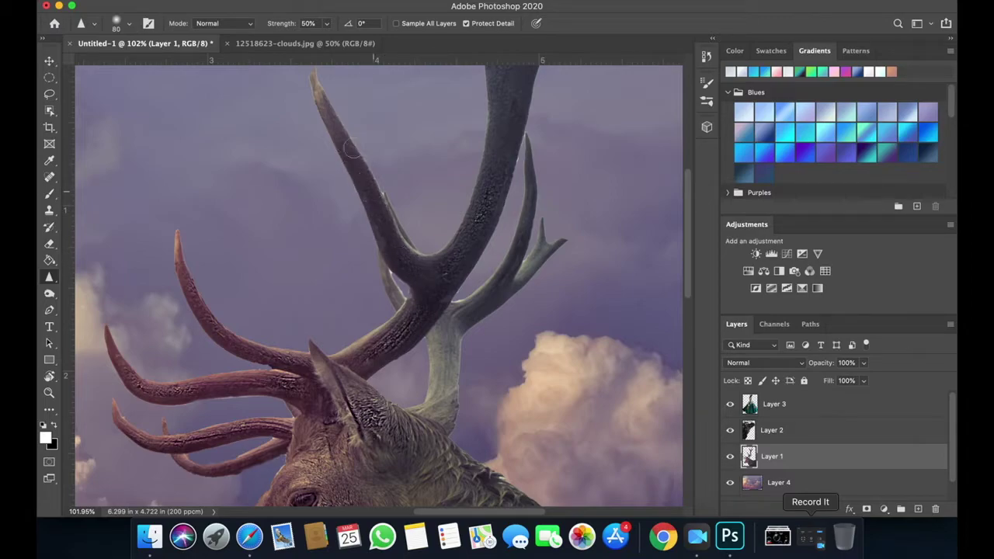
scroll(518, 137, "up", 3)
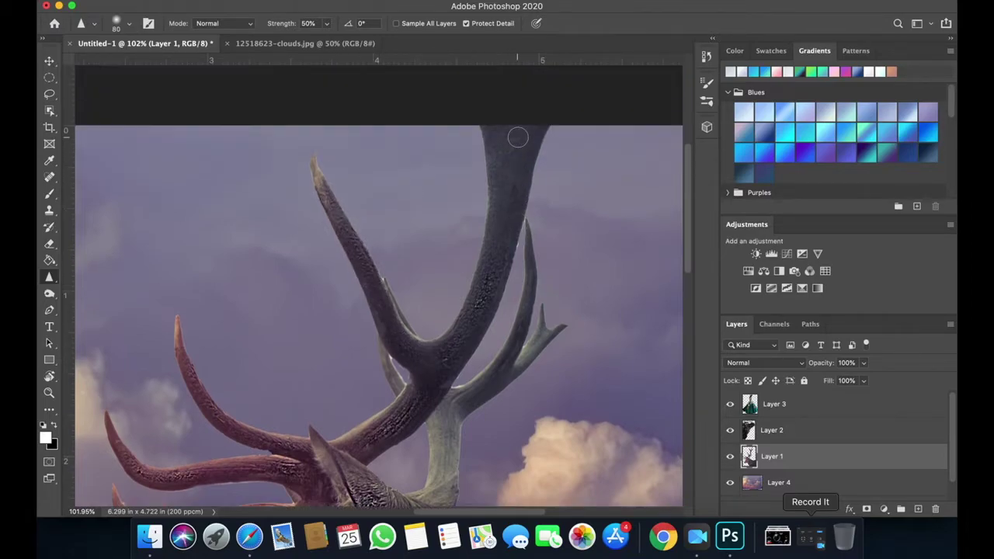
key("bracketright")
key("bracketright")
key("bracketright")
scroll(501, 190, "down", 5)
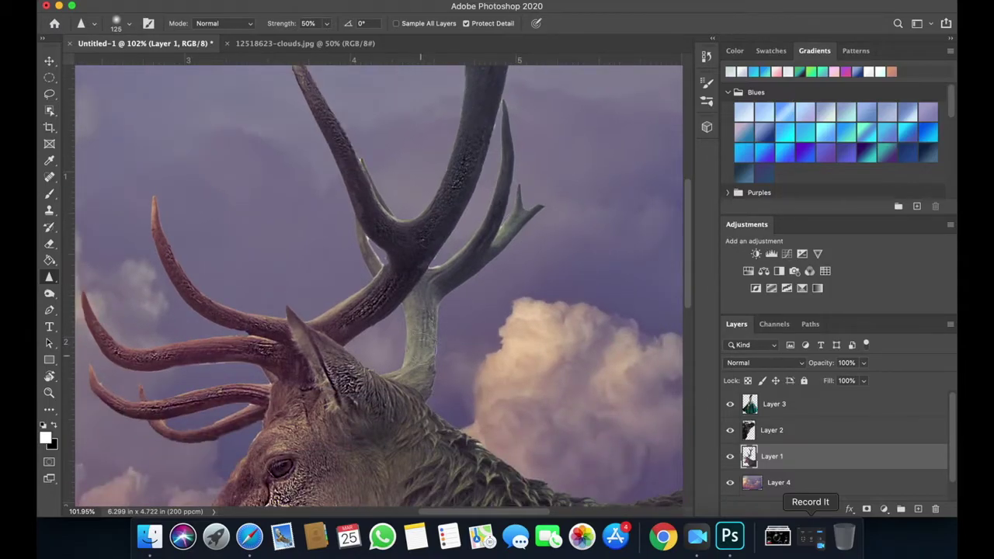
left_click_drag(413, 276, 424, 287)
key("bracketleft")
key("bracketleft")
key("bracketleft")
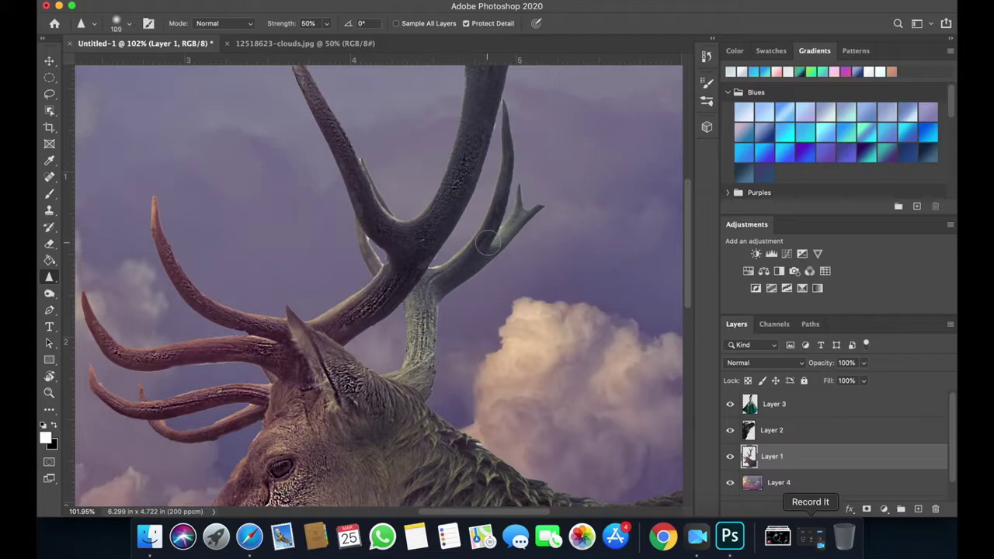
mouse_move(488, 243)
left_mouse_down()
mouse_move(478, 247)
mouse_move(506, 171)
mouse_move(508, 229)
left_mouse_up()
- Fit the composite in view, zoom in on the deer, and set brush size 100
key("super+0")
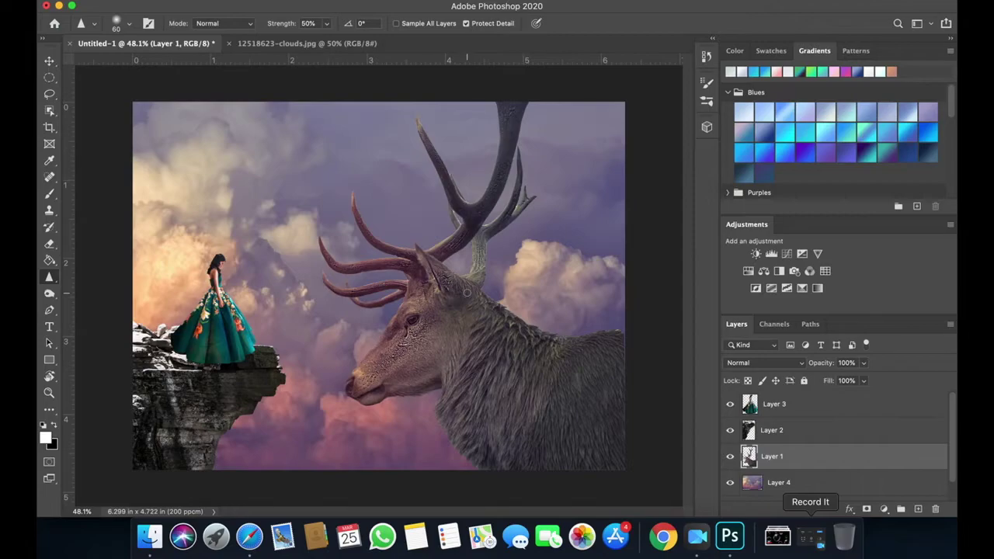
key("super+equal")
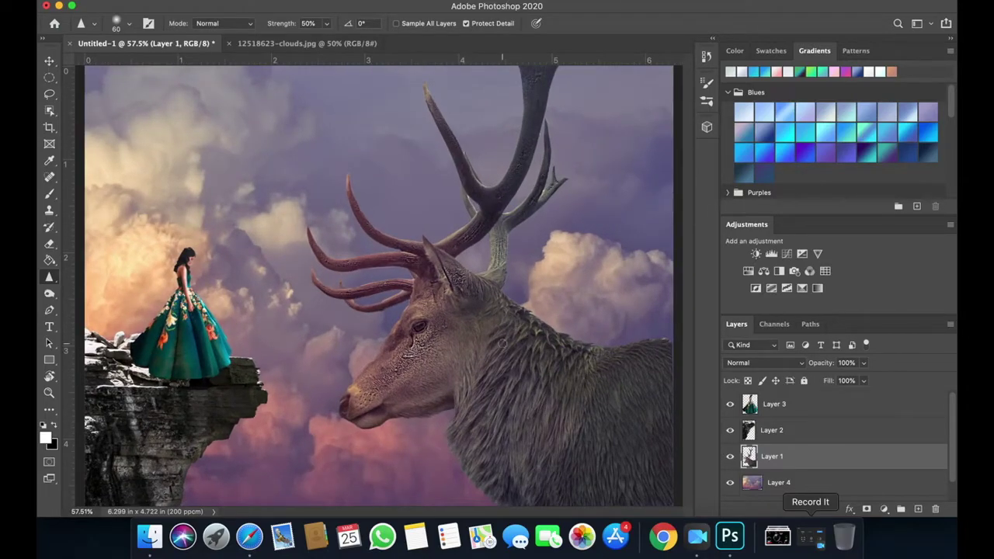
key("super+equal")
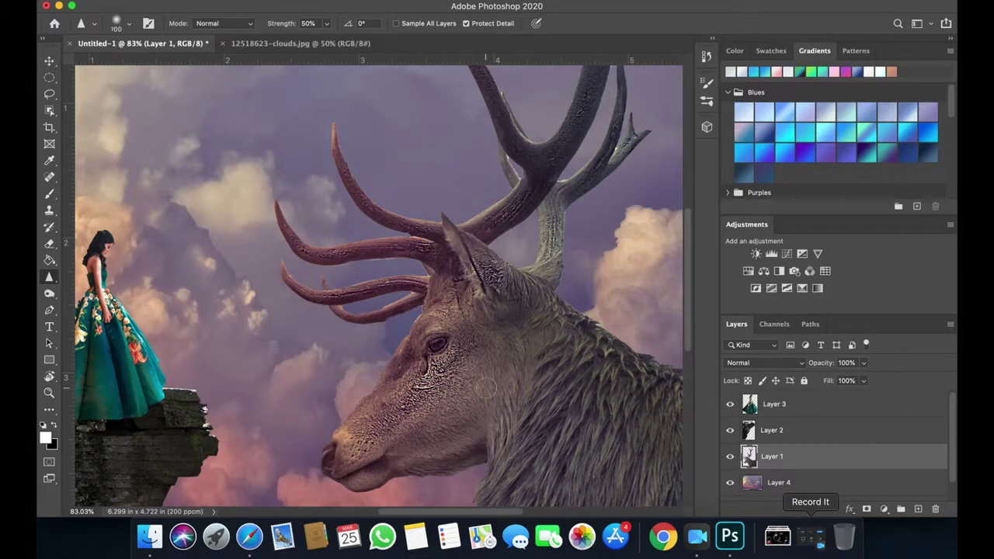
scroll(482, 388, "down", 3)
key("bracketright")
key("bracketright")
key("bracketright")
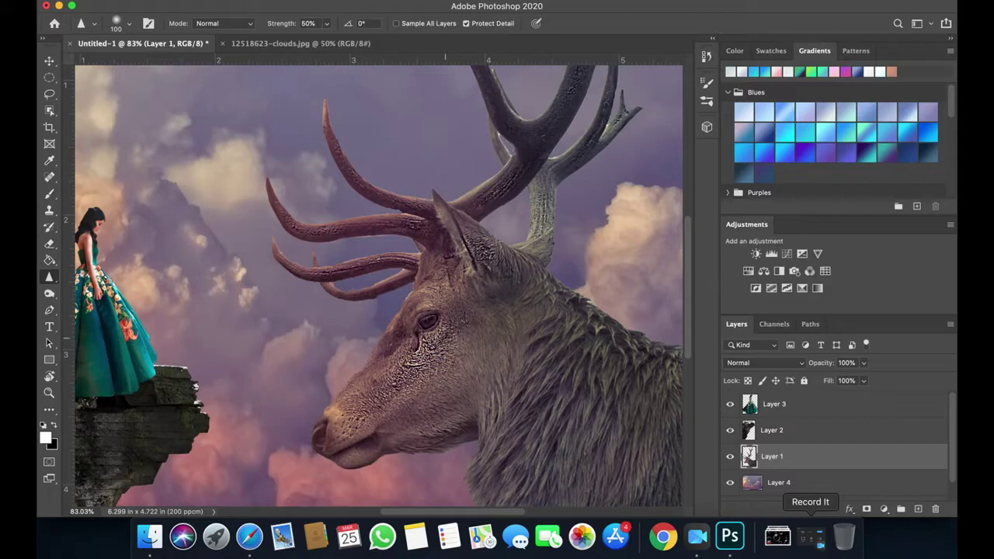
scroll(455, 334, "down", 3)
scroll(455, 334, "down", 5)
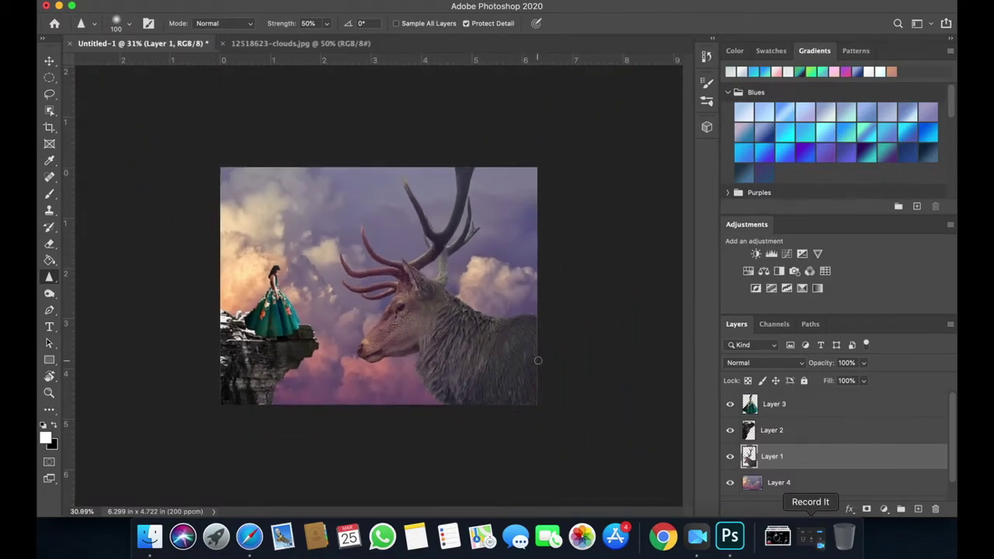
scroll(538, 360, "up", 1)
key("v")
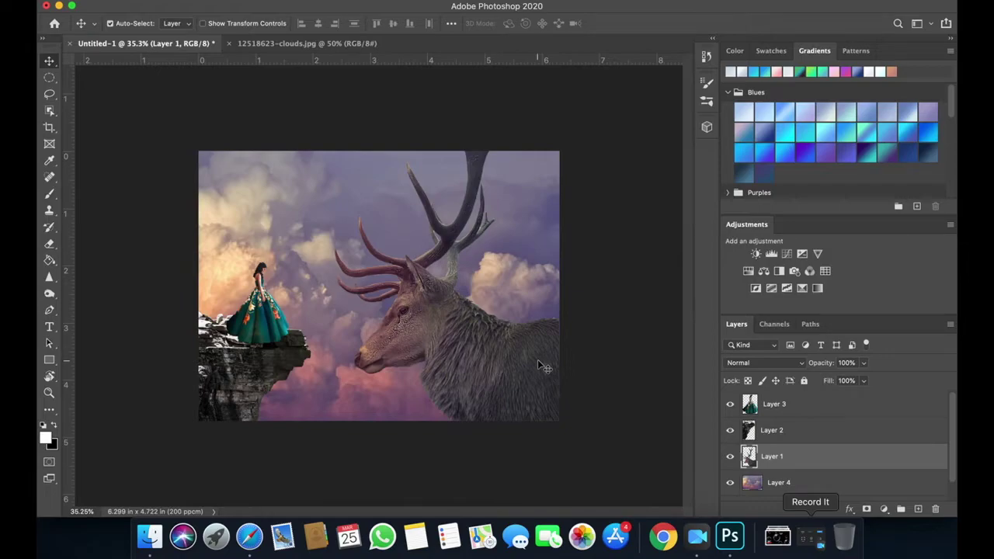
scroll(539, 361, "down", 1)
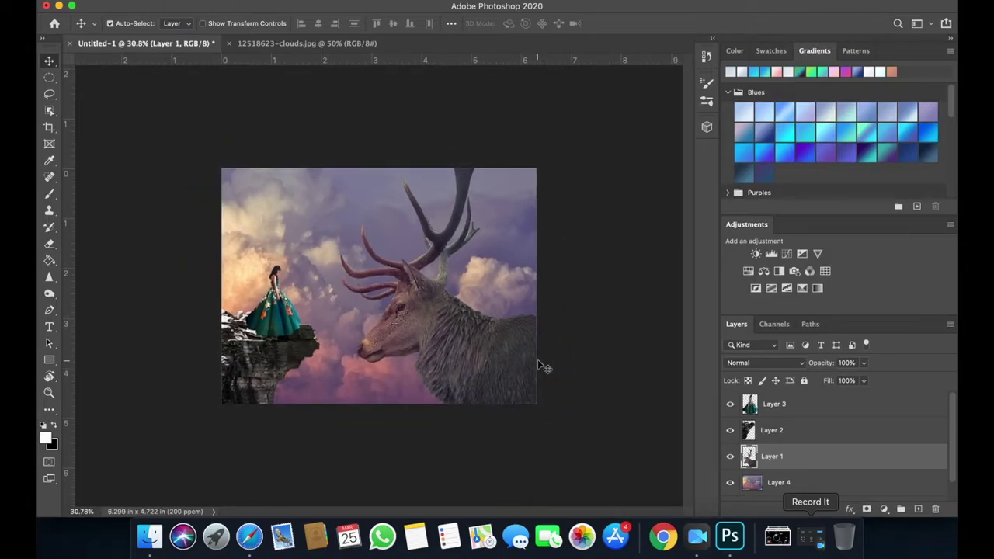
scroll(541, 365, "up", 1)
scroll(539, 366, "up", 1)
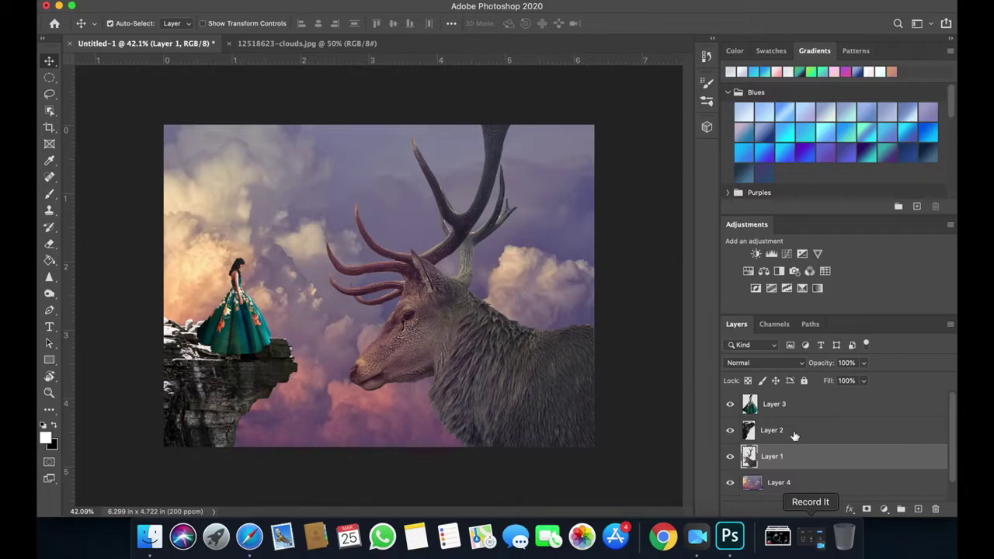
scroll(796, 436, "down", 1)
- Add a Brightness/Contrast adjustment above Layer 2 with brightness -57
left_click(760, 409)
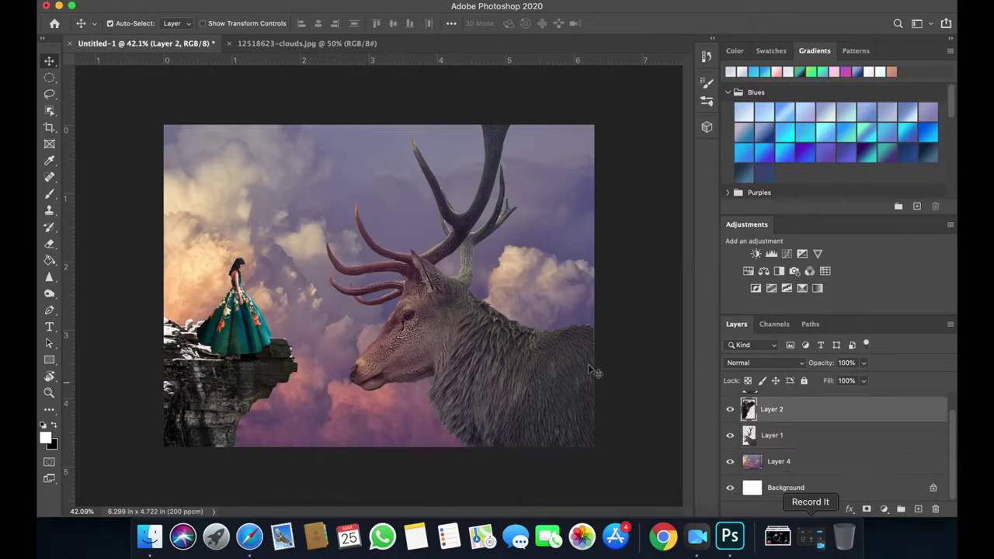
left_click(884, 509)
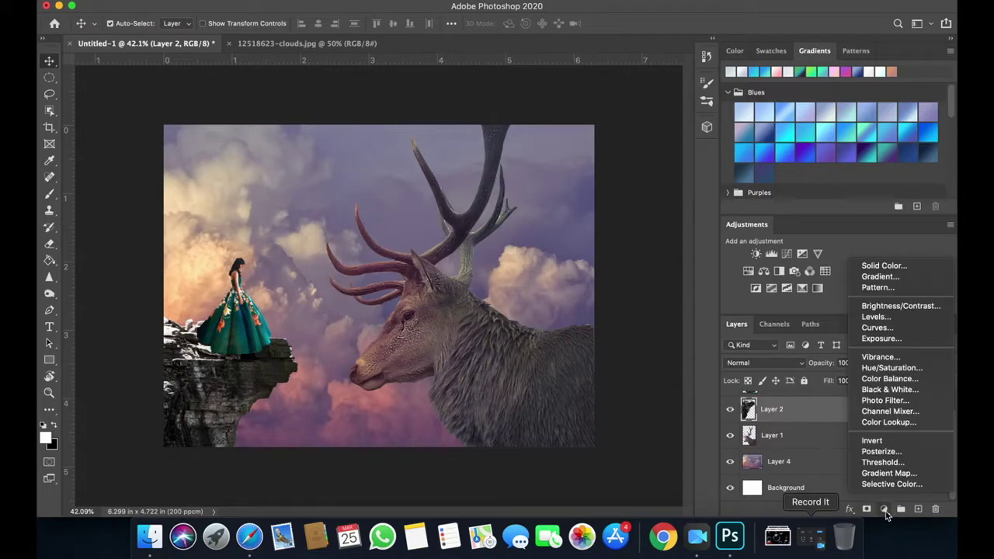
left_click(886, 308)
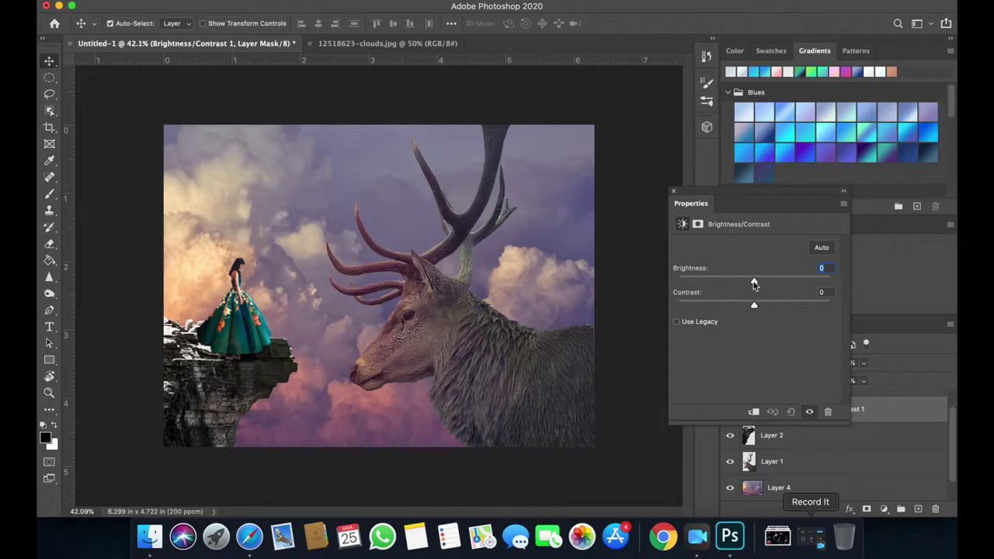
left_click_drag(754, 281, 703, 285)
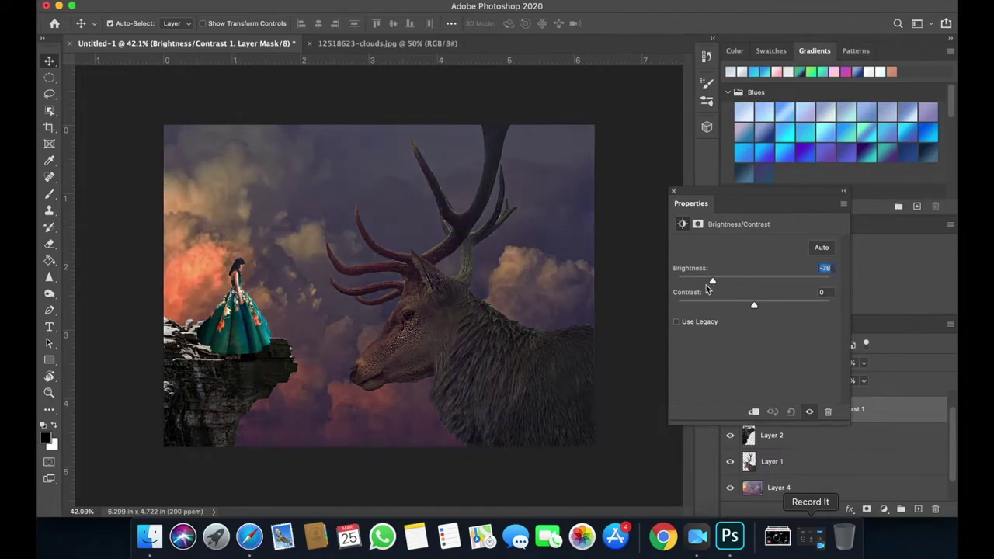
left_click_drag(703, 285, 764, 285)
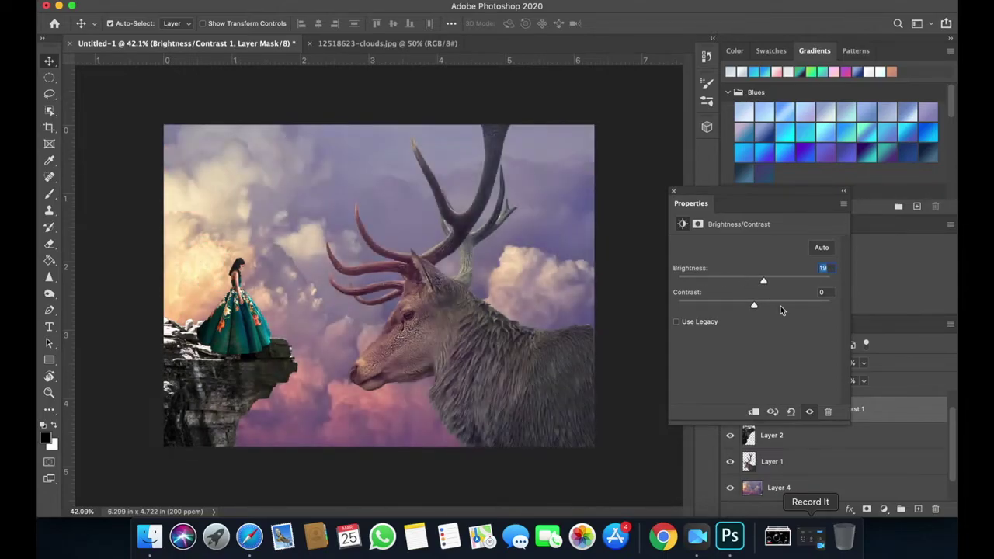
left_click(791, 412)
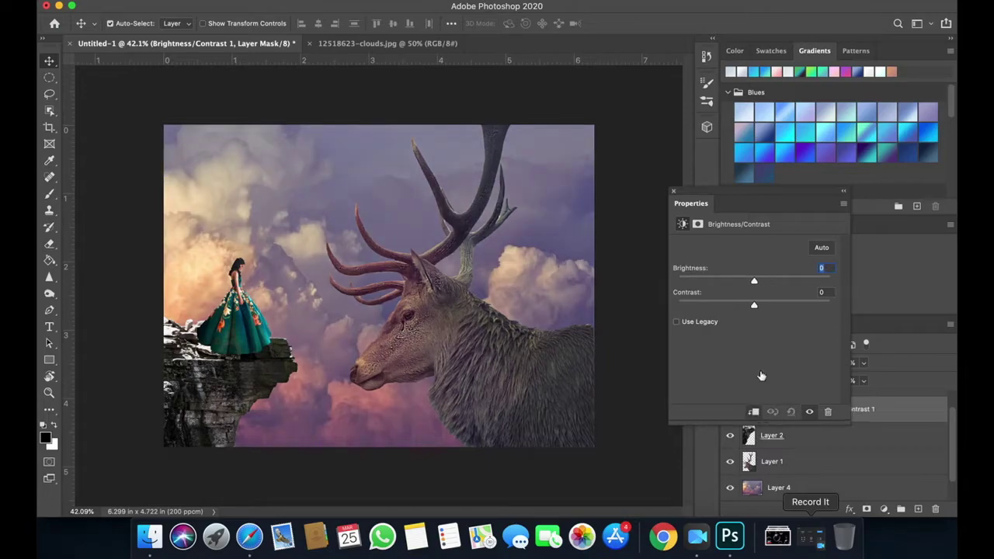
left_click_drag(754, 283, 724, 284)
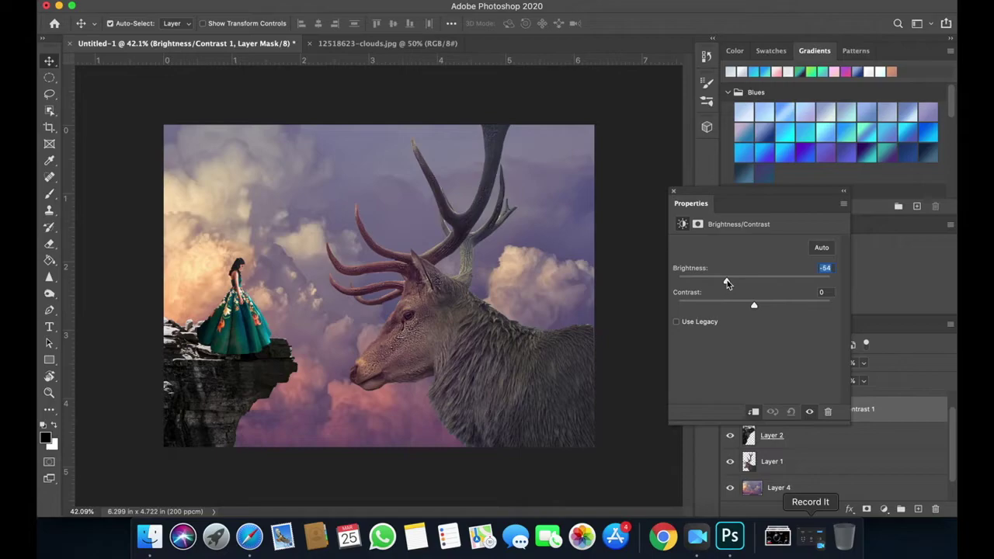
mouse_move(726, 284)
left_mouse_down()
mouse_move(706, 285)
mouse_move(727, 284)
left_mouse_up()
left_click(843, 193)
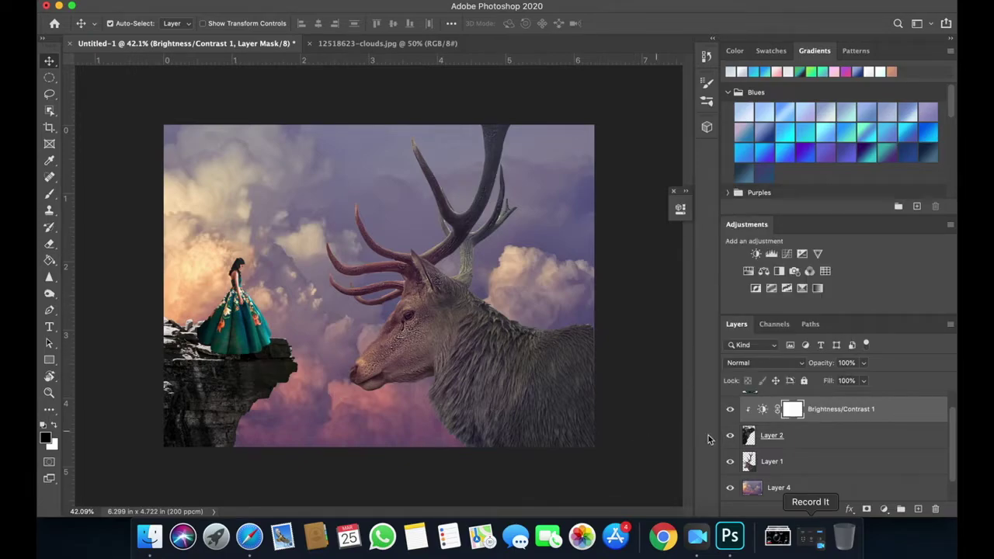
- Raise the adjustment's contrast to 47 and close its settings
left_click(765, 412)
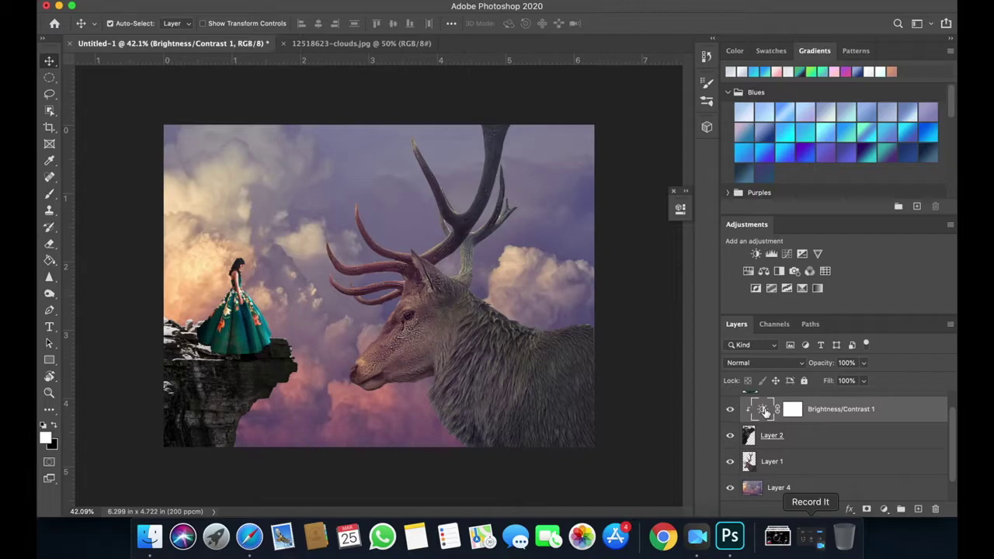
double_click(765, 413)
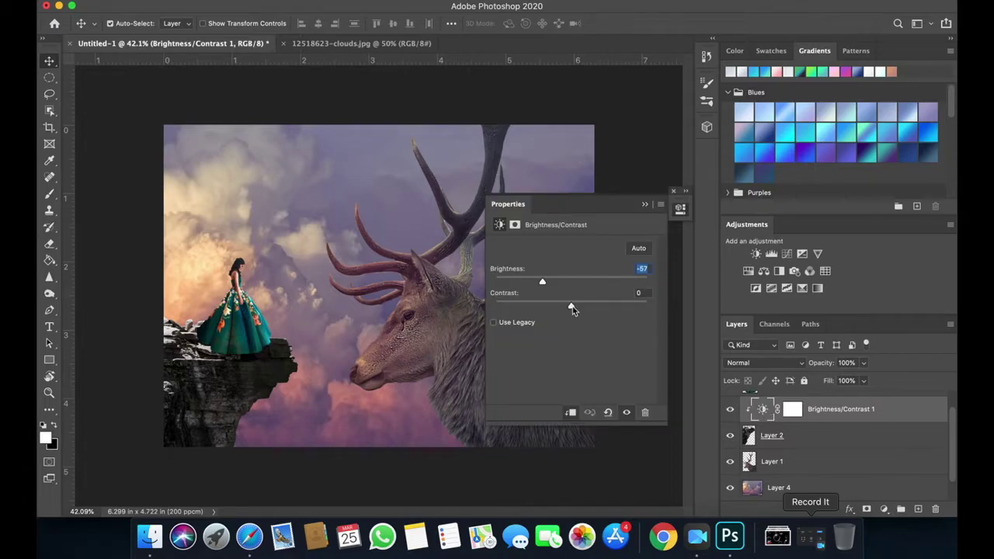
left_click_drag(571, 307, 629, 314)
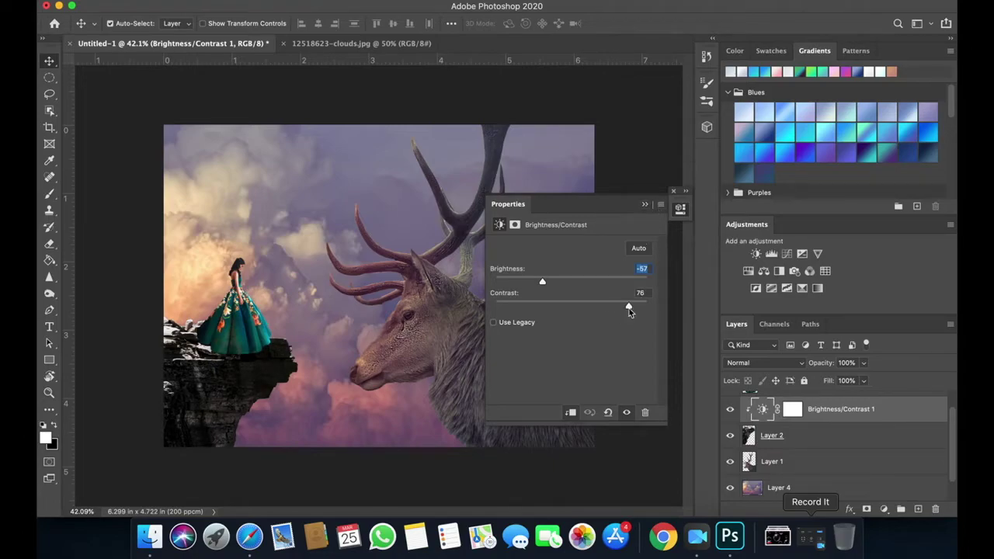
mouse_move(608, 308)
left_mouse_down()
mouse_move(590, 310)
mouse_move(615, 310)
left_mouse_up()
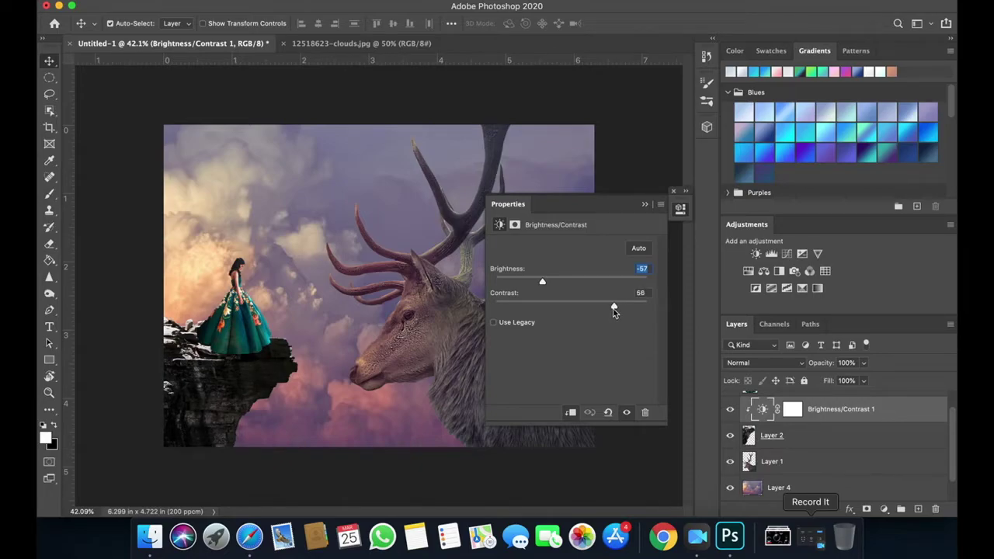
left_click(644, 204)
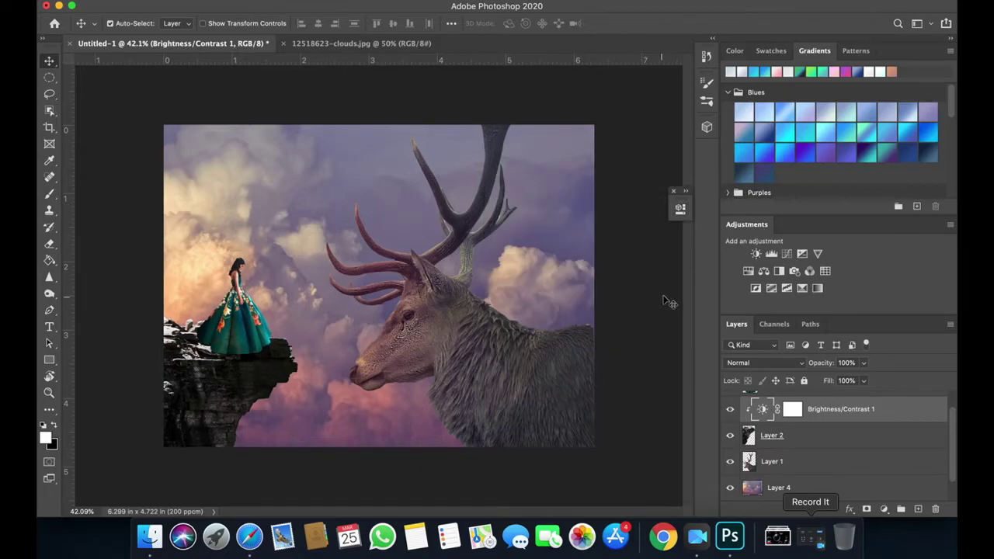
left_click(672, 191)
- Add a Brightness/Contrast adjustment layer above the Layer 4 clouds
scroll(876, 461, "down", 1)
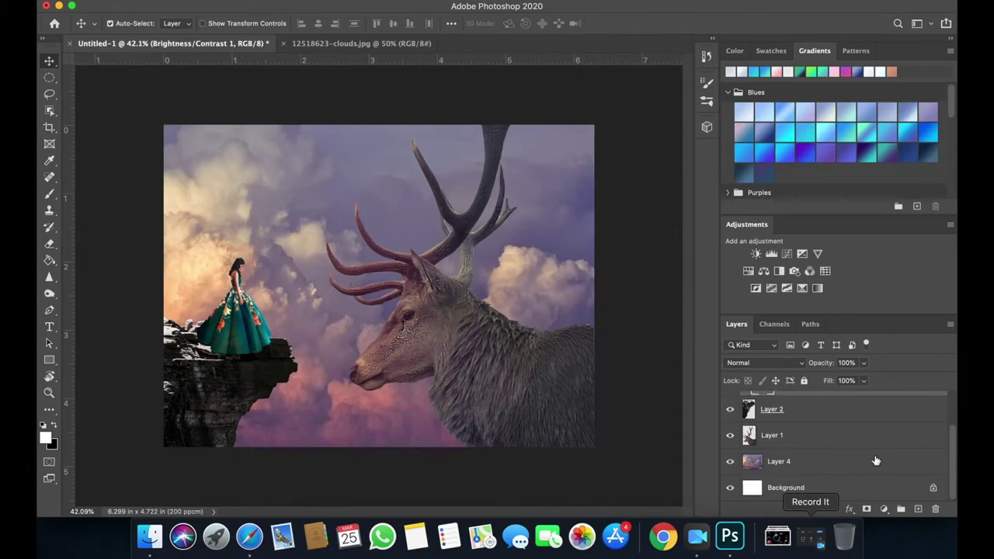
scroll(875, 461, "up", 2)
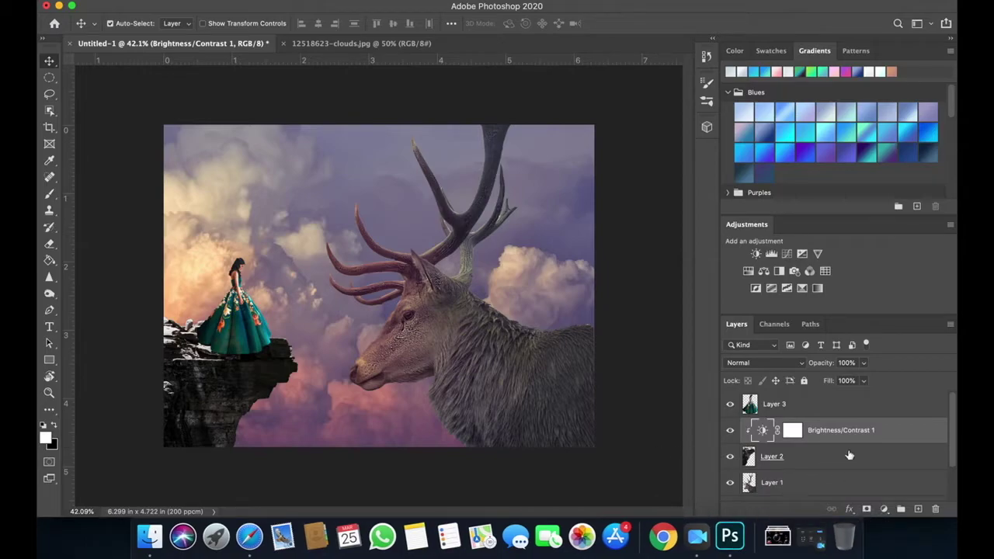
left_click(785, 405)
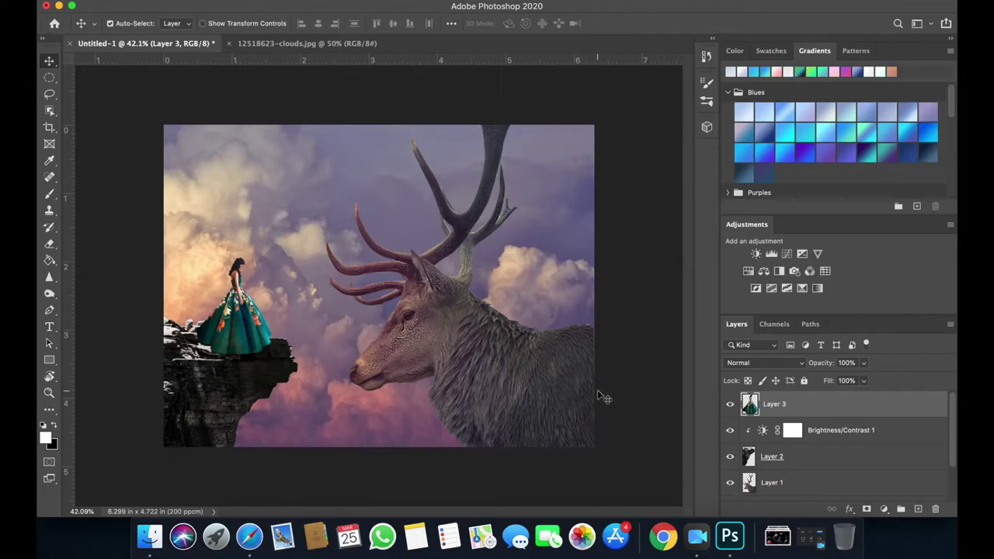
scroll(847, 494, "down", 2)
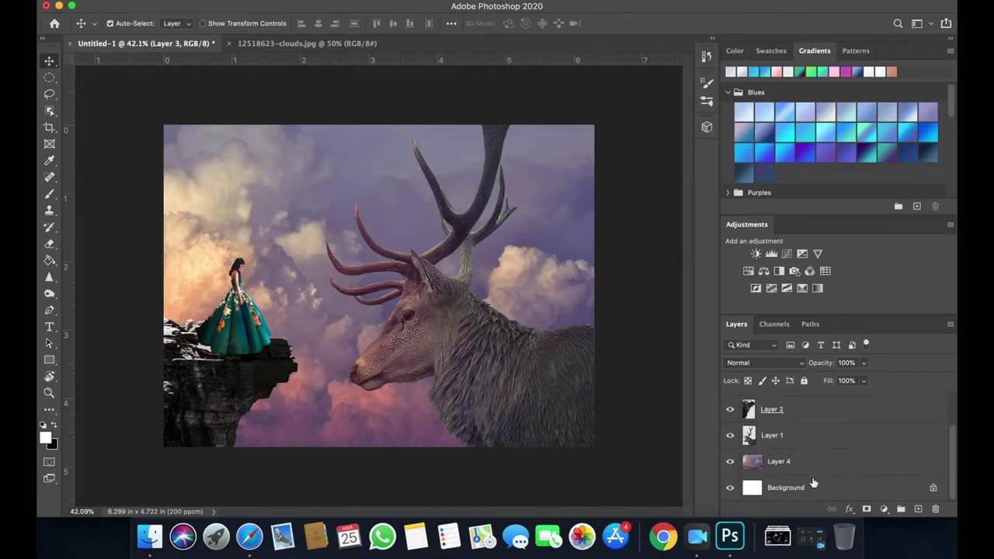
left_click(769, 463)
left_click(885, 508)
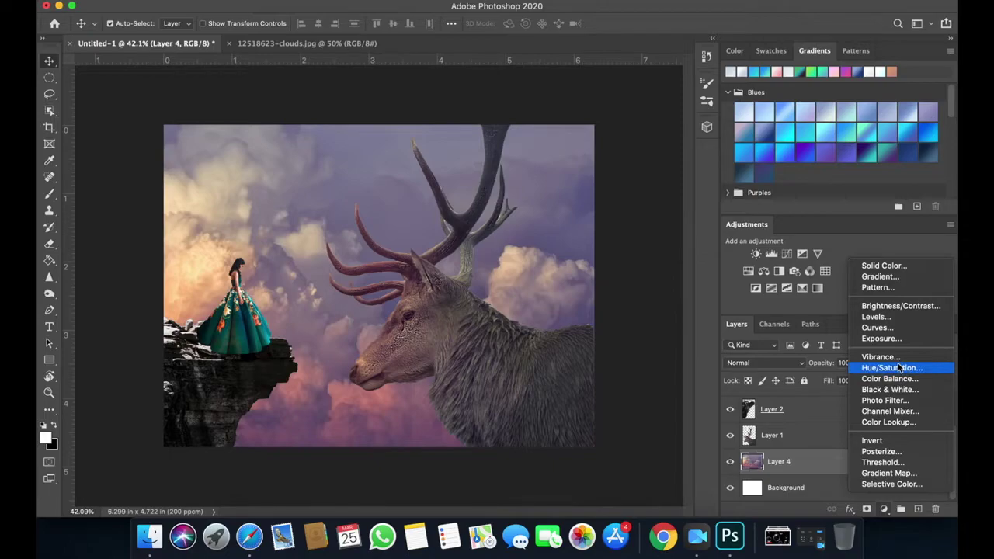
left_click(697, 290)
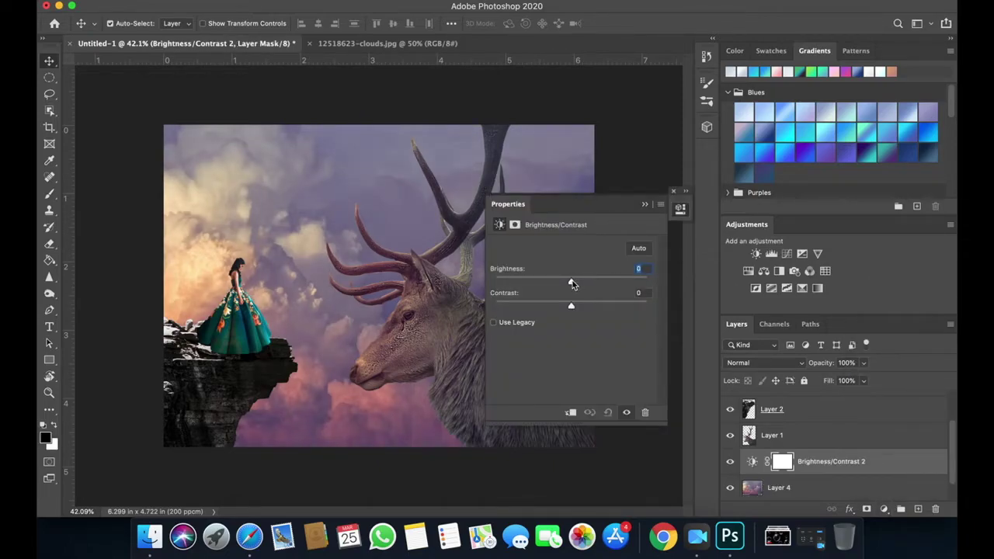
- Clip it to Layer 4 with brightness -57 and contrast about 61
left_click_drag(572, 282, 546, 284)
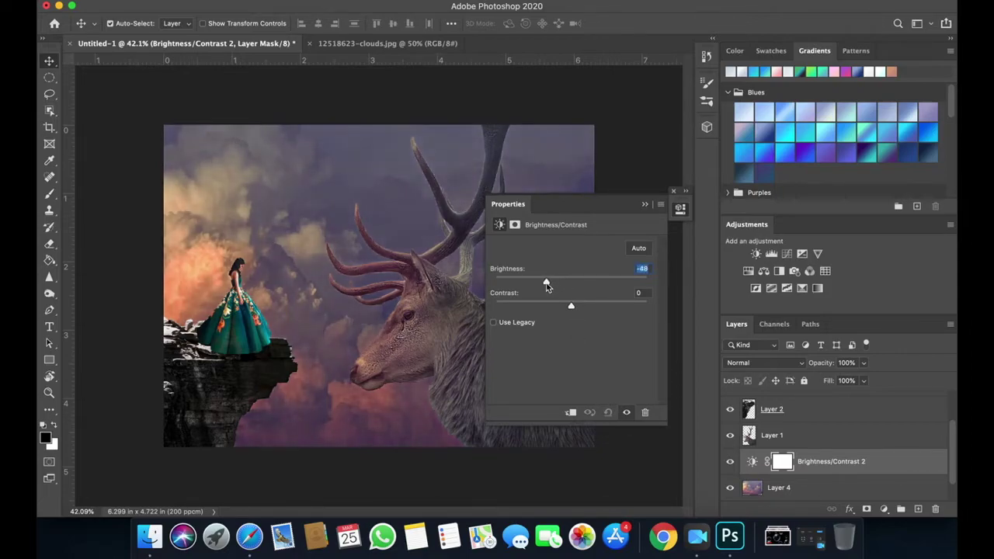
left_click_drag(548, 285, 552, 288)
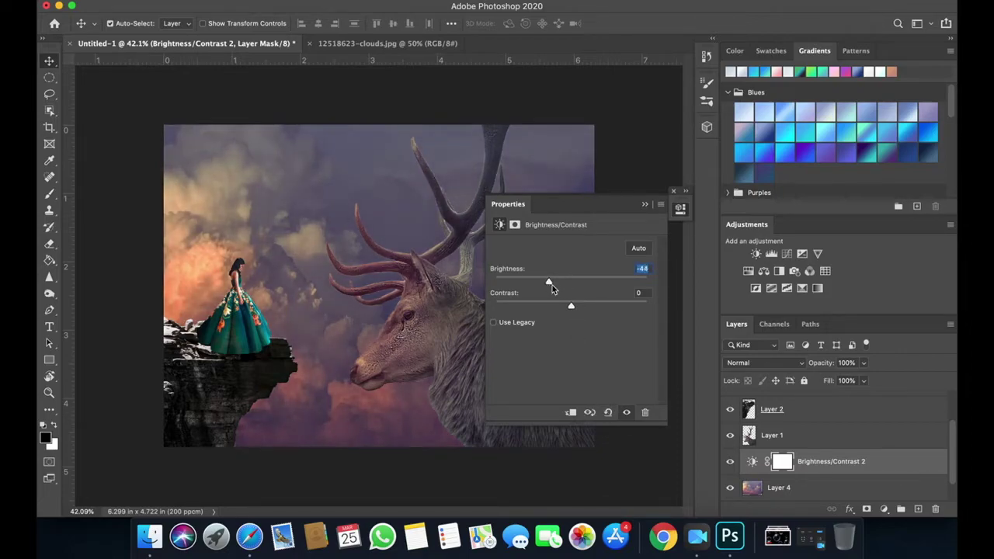
left_click(609, 412)
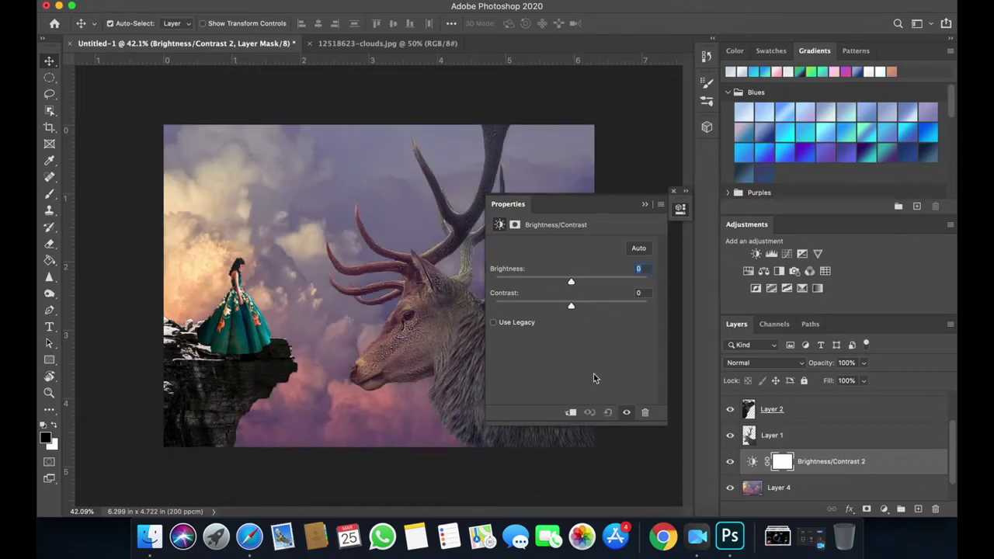
left_click(571, 413)
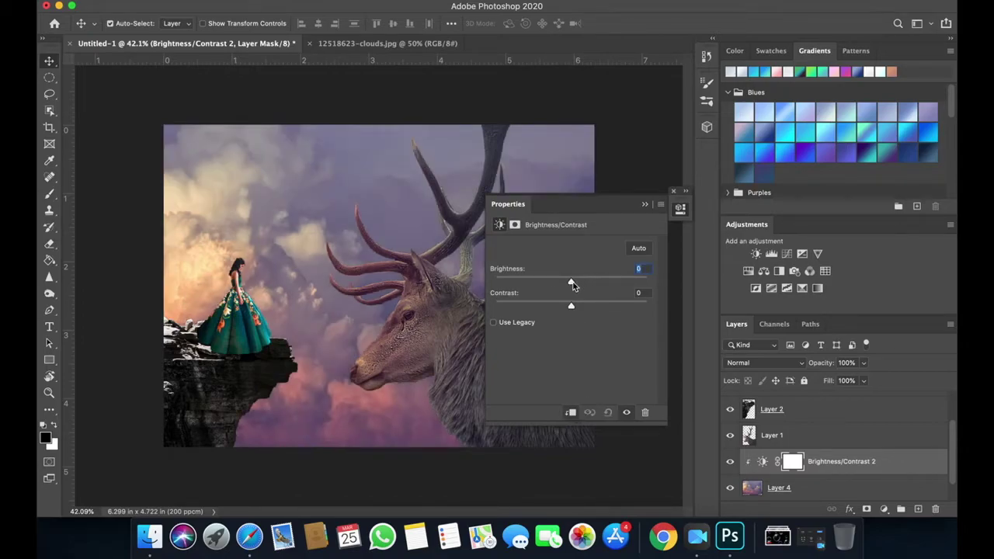
left_click_drag(572, 285, 543, 285)
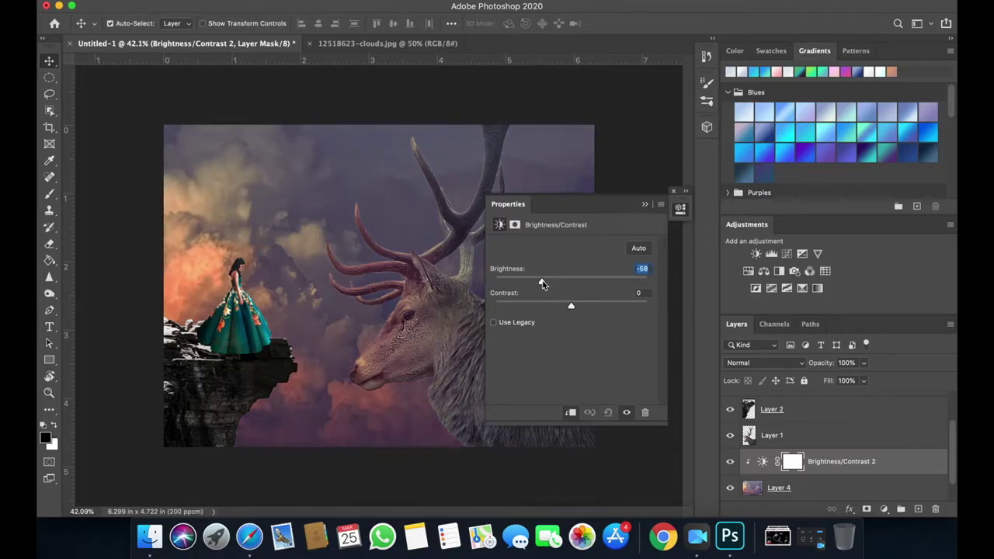
left_click_drag(542, 284, 586, 309)
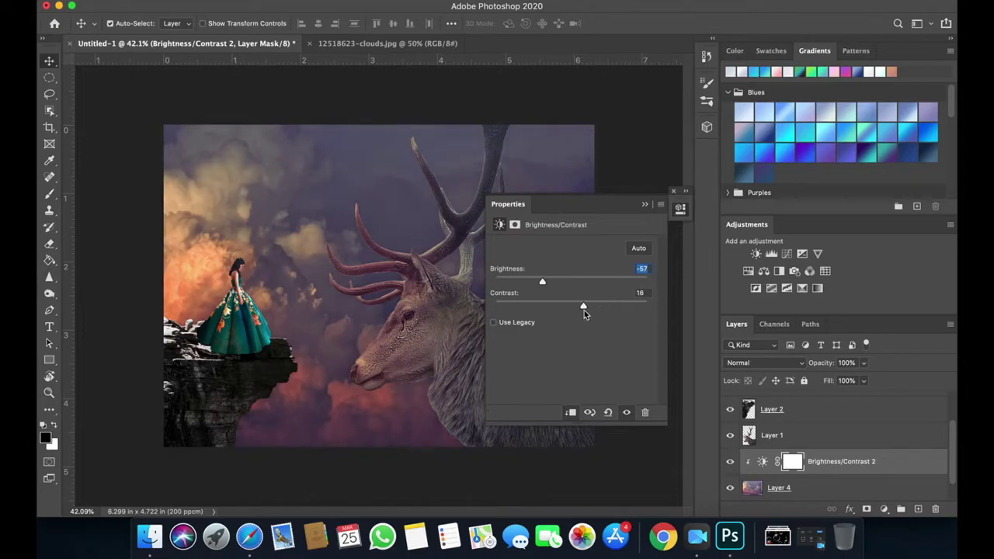
mouse_move(602, 309)
left_mouse_down()
mouse_move(611, 309)
mouse_move(567, 304)
mouse_move(628, 307)
left_mouse_up()
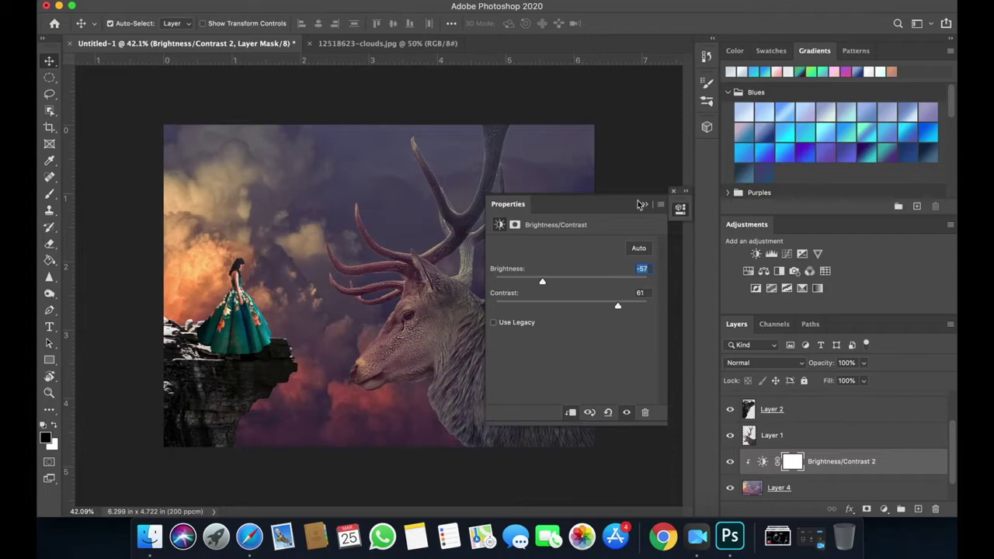
left_click(647, 205)
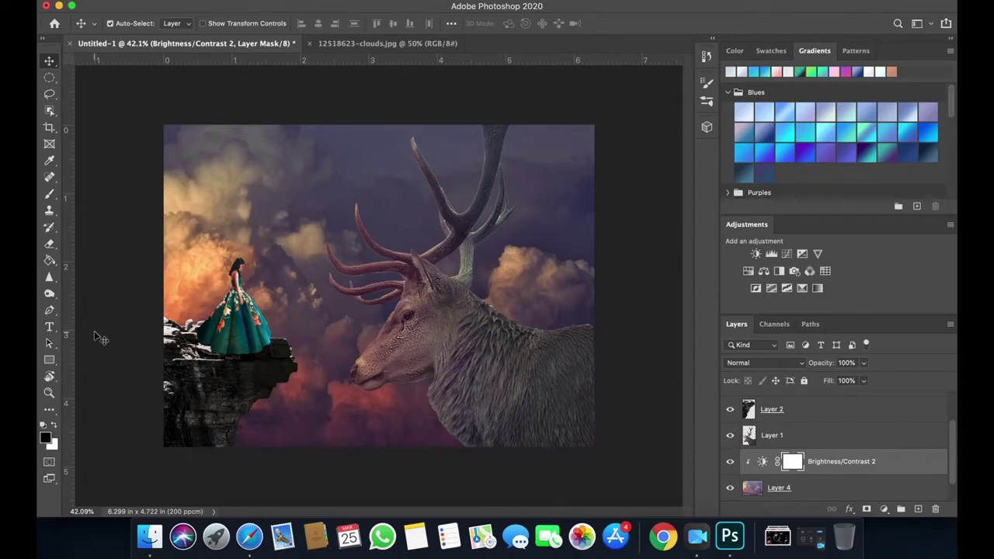
- Sharpen the deer's neck fur on Layer 1 with a 175 brush, then return to Move
left_click(49, 277)
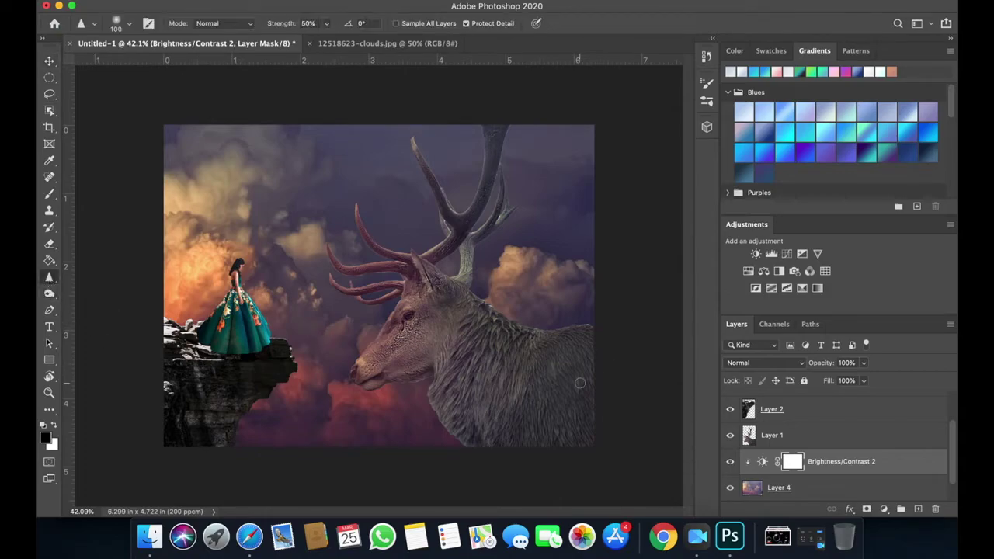
left_click(779, 435)
key("ctrl+plus")
key("bracketright")
key("bracketright")
key("bracketright")
scroll(528, 378, "right", 5)
scroll(529, 379, "down", 2)
mouse_move(528, 379)
left_mouse_down()
mouse_move(613, 344)
mouse_move(464, 365)
mouse_move(601, 375)
mouse_move(434, 405)
mouse_move(602, 336)
mouse_move(493, 349)
mouse_move(570, 378)
mouse_move(480, 494)
mouse_move(588, 415)
mouse_move(487, 469)
mouse_move(605, 452)
mouse_move(580, 452)
mouse_move(495, 411)
mouse_move(506, 352)
mouse_move(445, 443)
mouse_move(457, 329)
left_mouse_up()
scroll(387, 464, "down", 3)
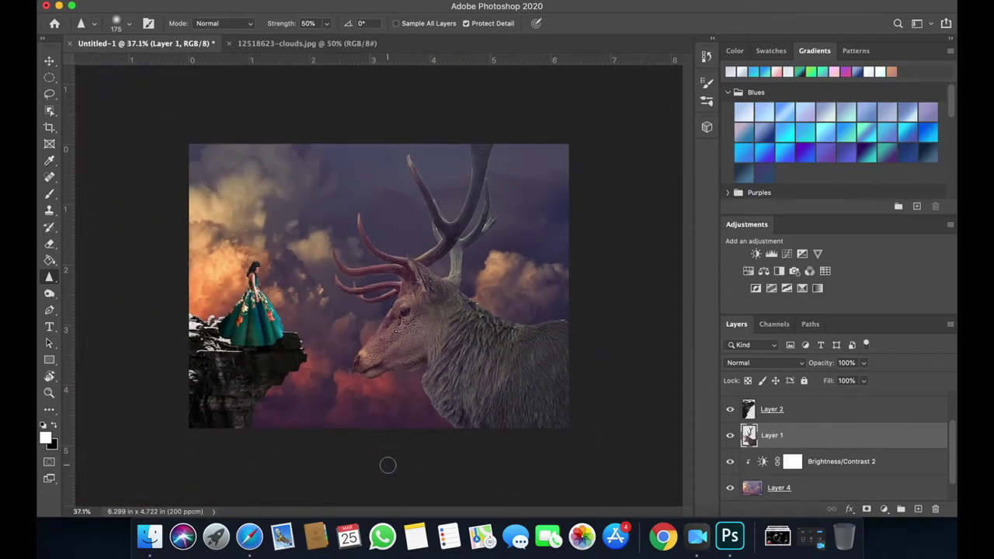
key("v")
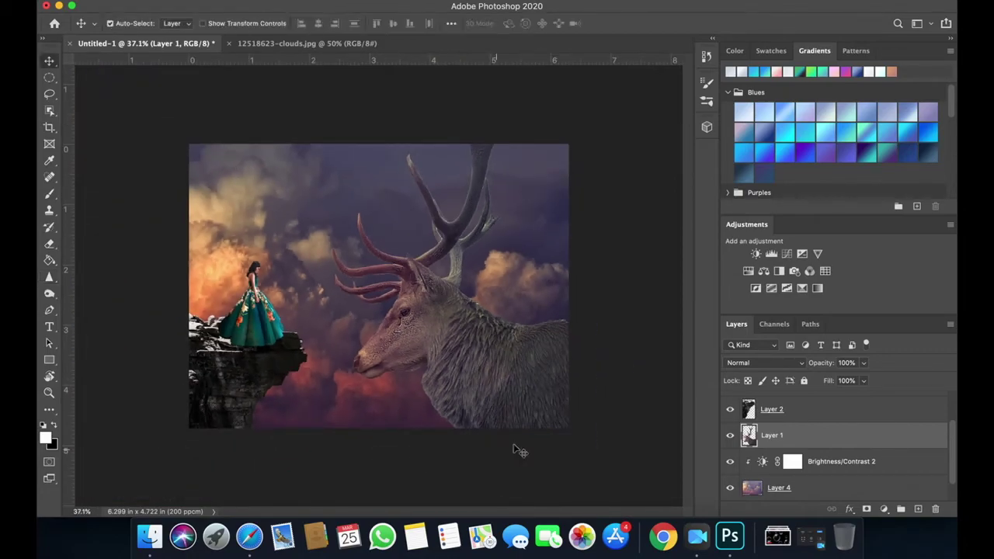
scroll(846, 461, "down", 1)
scroll(824, 456, "up", 3)
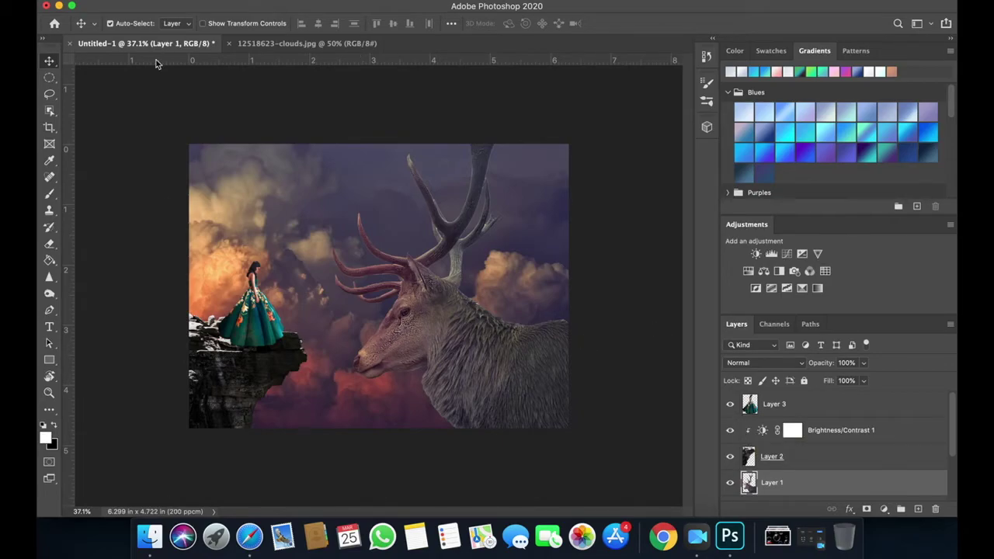
- Select Layer 3 through Layer 4 and convert them into one smart object
left_click(141, 3)
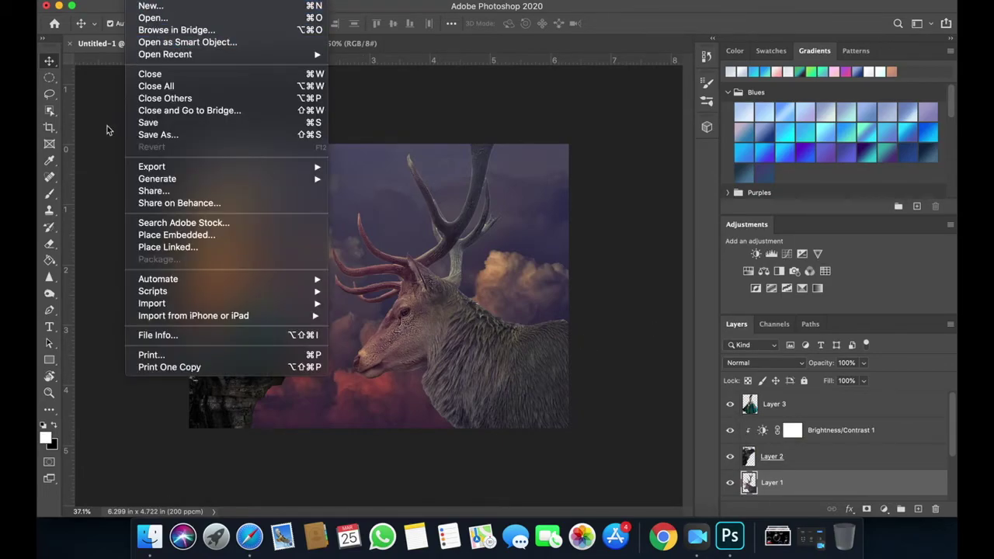
left_click(110, 132)
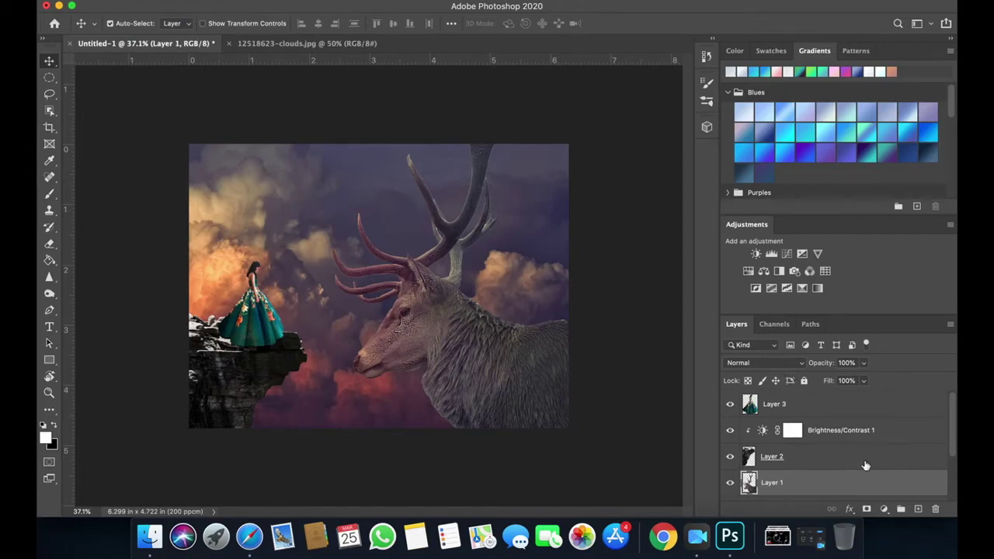
scroll(870, 472, "down", 3)
key("alt+period")
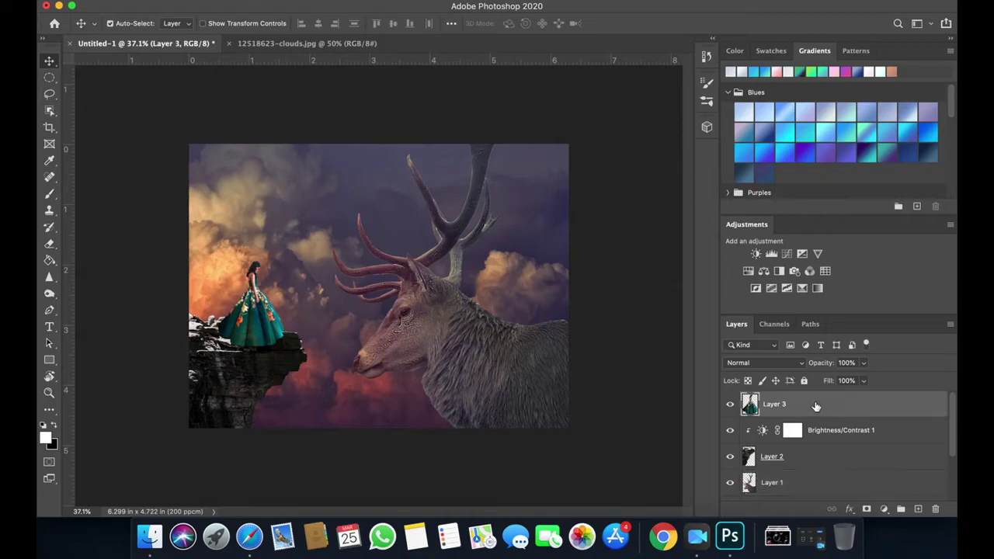
scroll(816, 407, "down", 1)
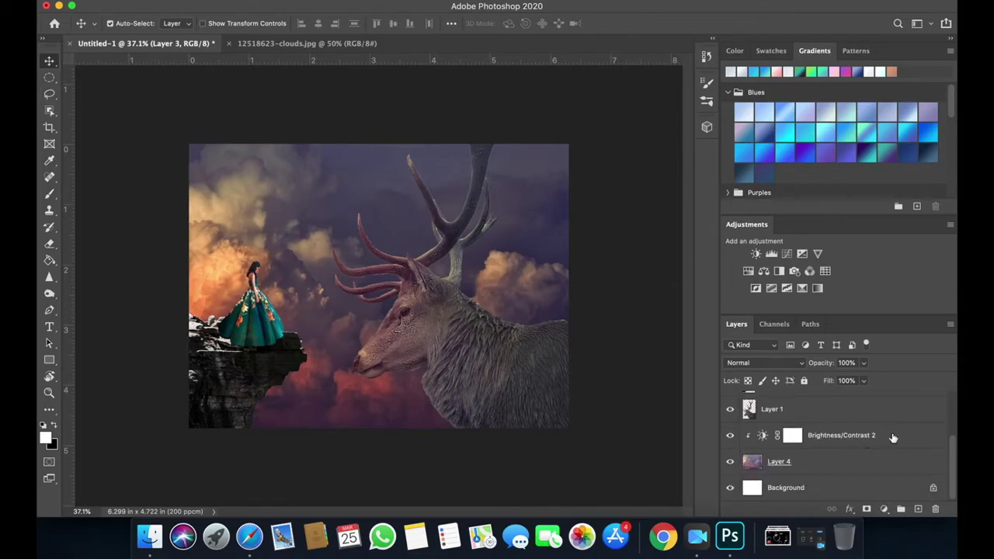
left_click(823, 471, "shift")
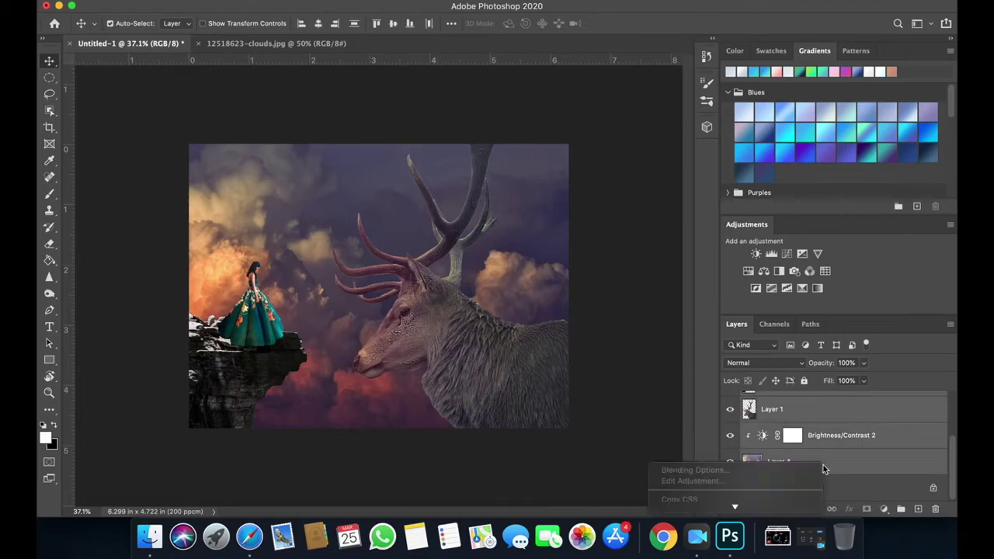
right_click(823, 470)
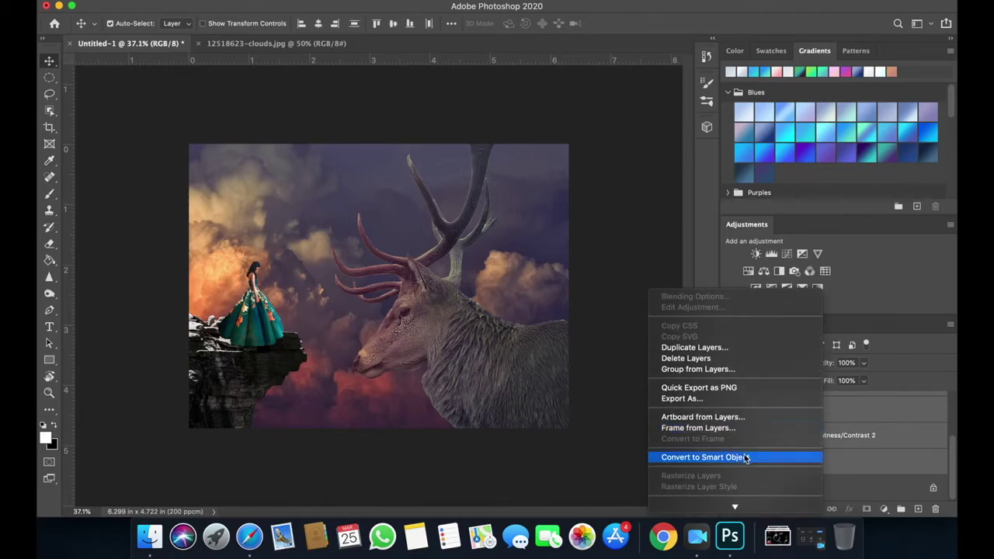
left_click(748, 459)
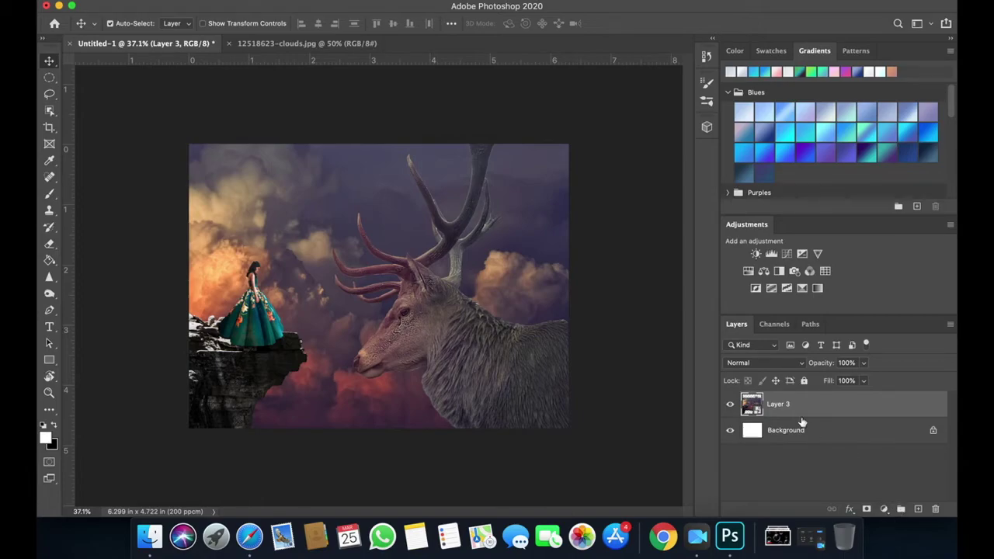
left_click(884, 508)
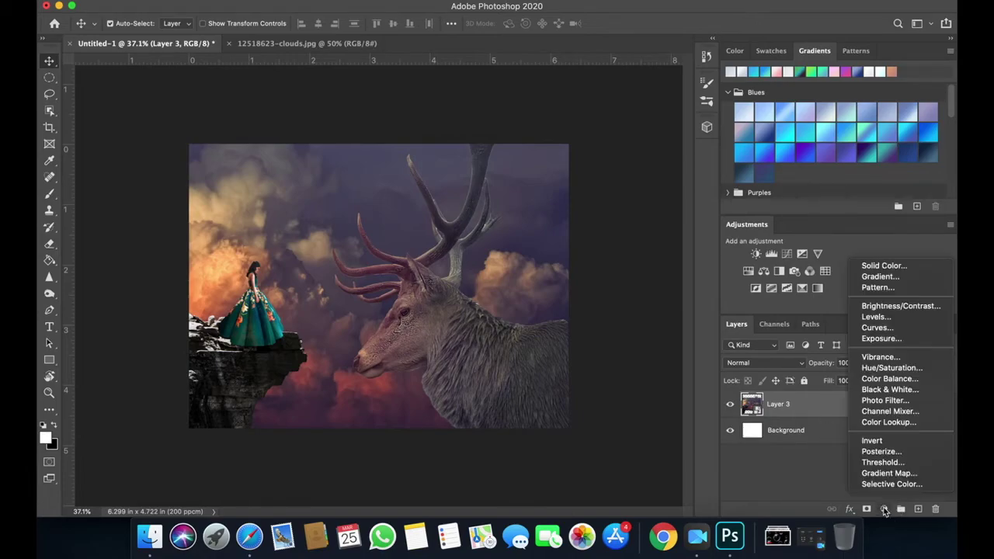
- Add a Color Lookup adjustment layer with the Fuji ETERNA 250D Fuji 3510 LUT
left_click(889, 422)
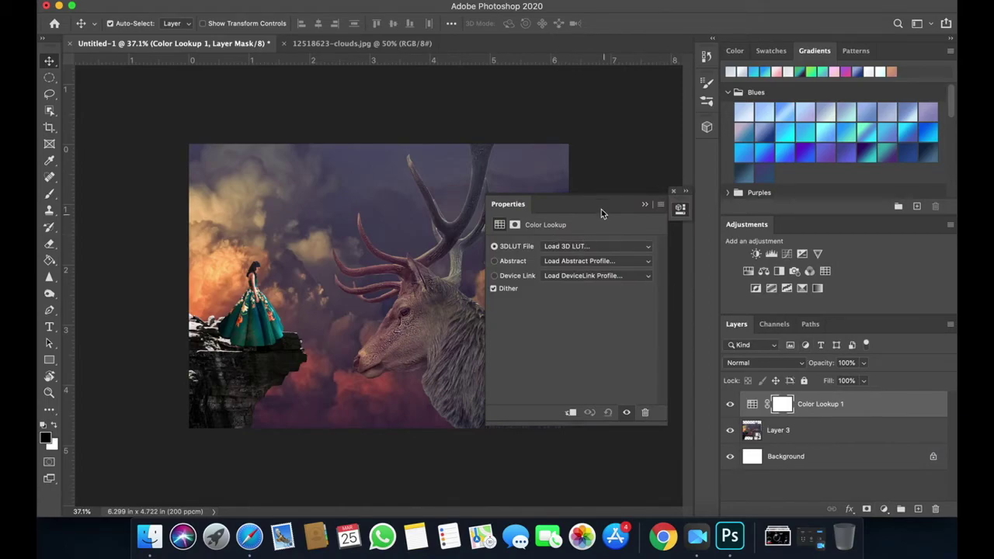
left_click_drag(590, 203, 737, 192)
left_click(747, 238)
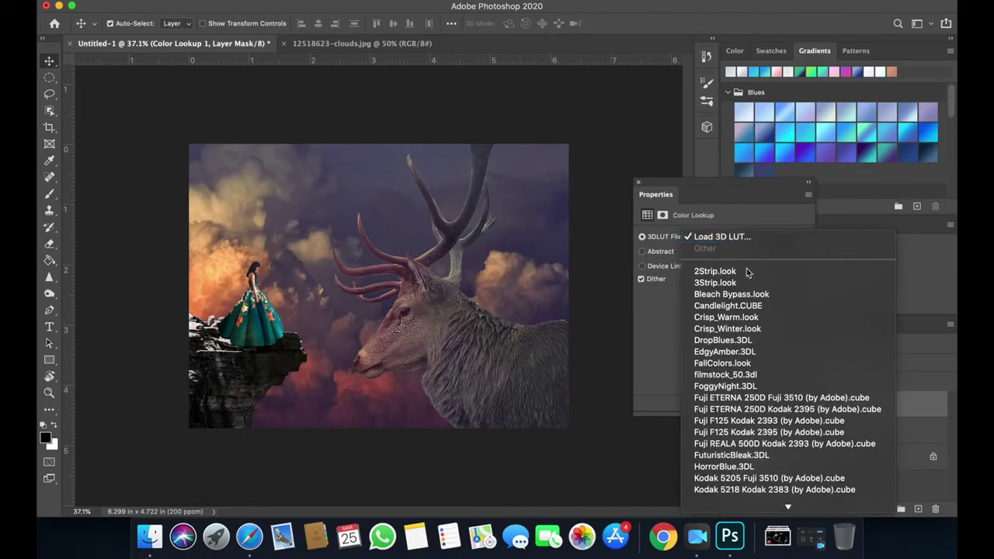
left_click(762, 398)
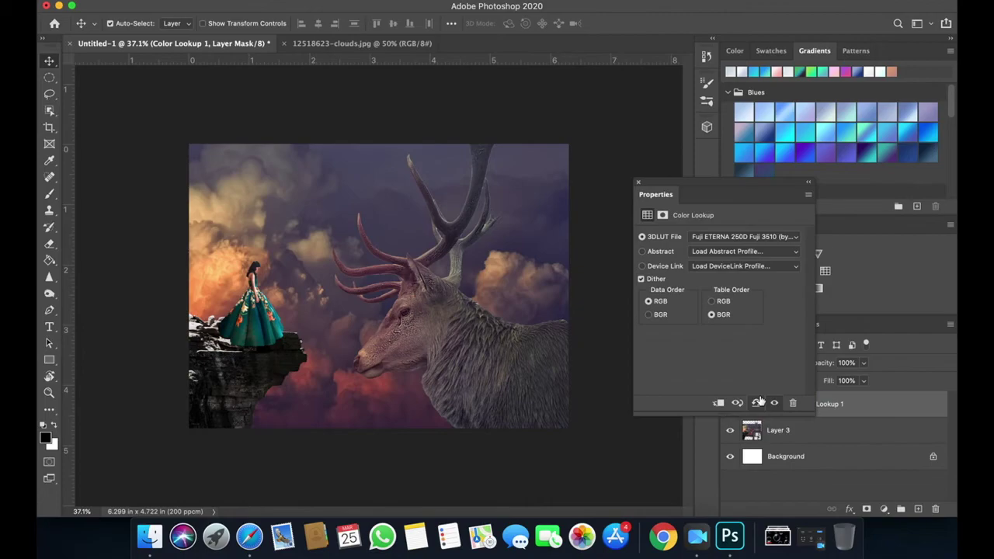
- Compare several Kodak 2393/2395 LUTs, then keep Fuji ETERNA 250D Fuji 3510 and select Layer 3
left_click(727, 237)
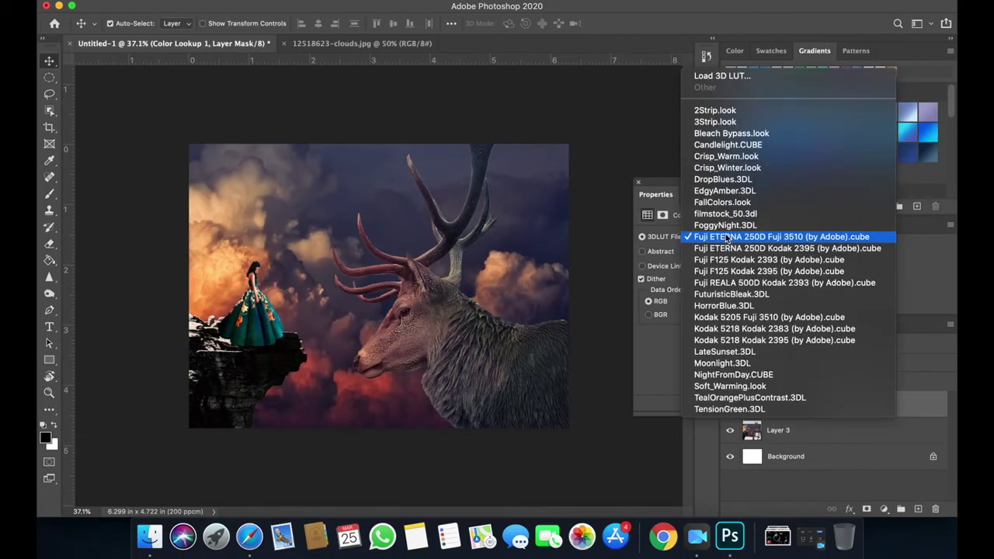
left_click(738, 248)
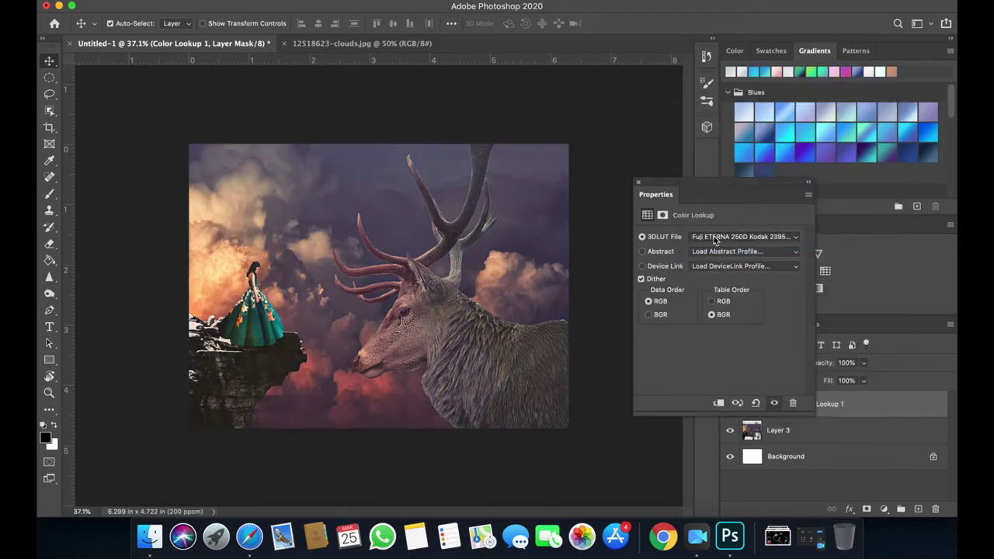
left_click(706, 236)
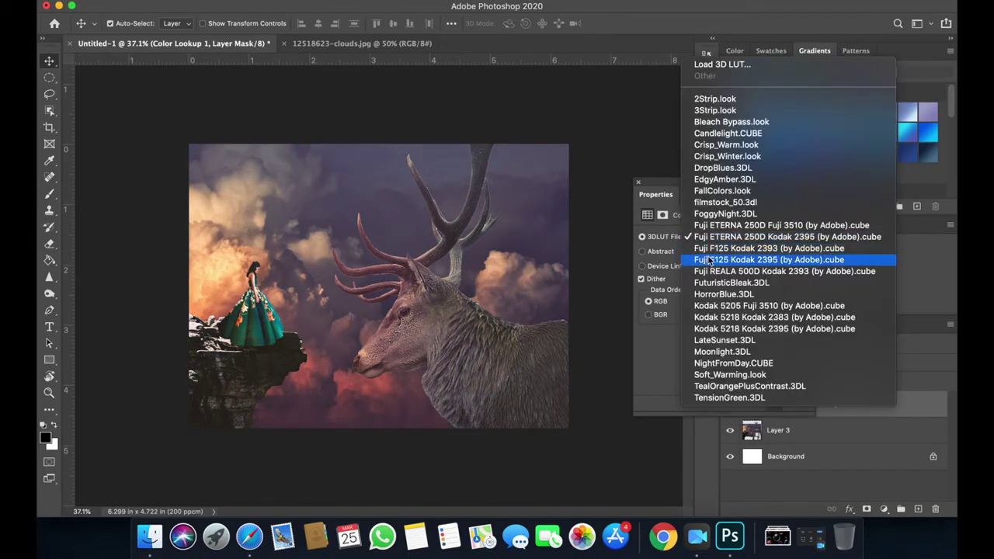
left_click(721, 248)
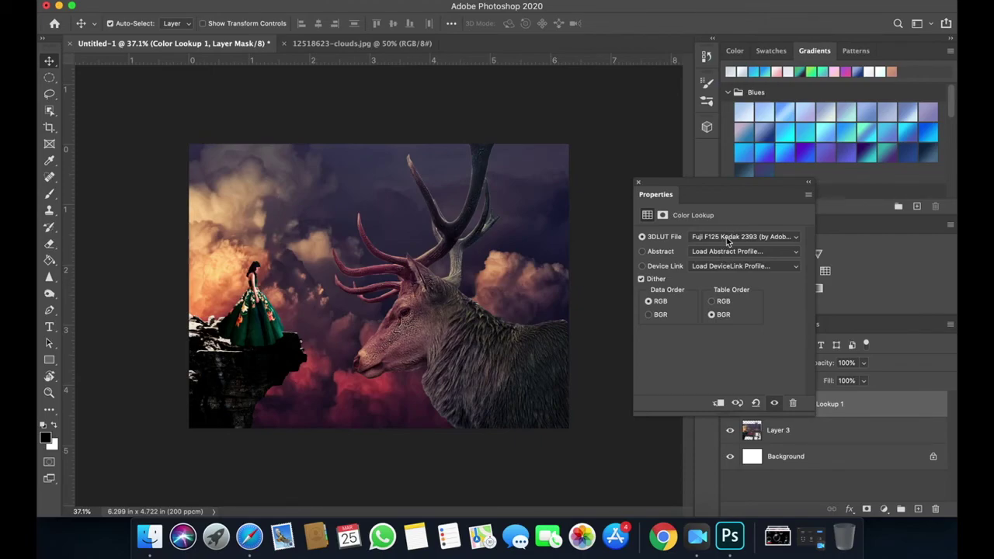
left_click(728, 241)
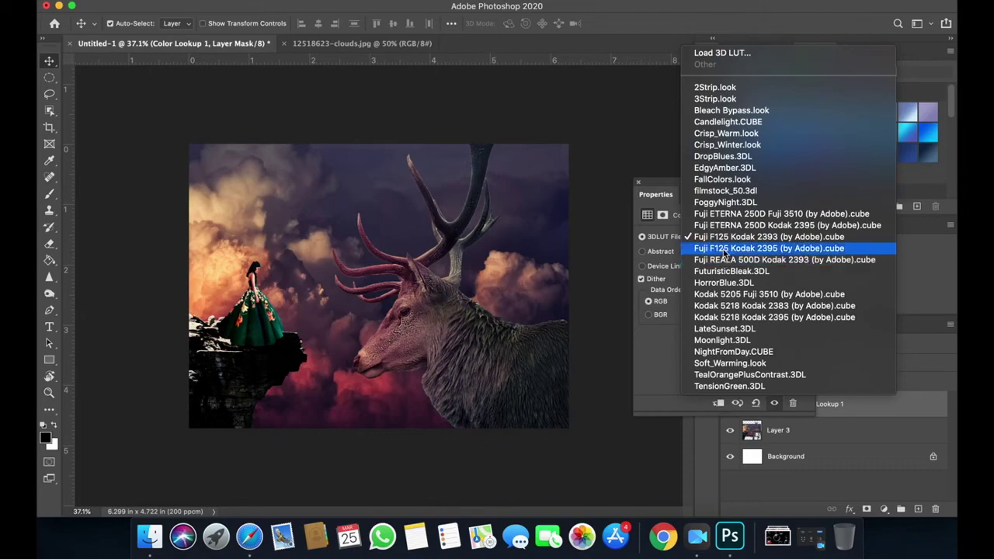
left_click(724, 260)
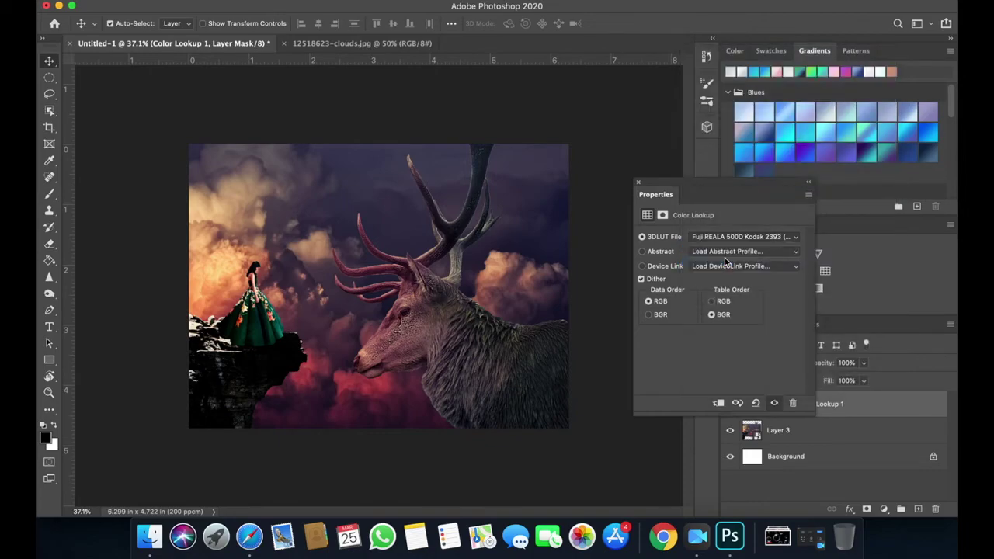
left_click(715, 239)
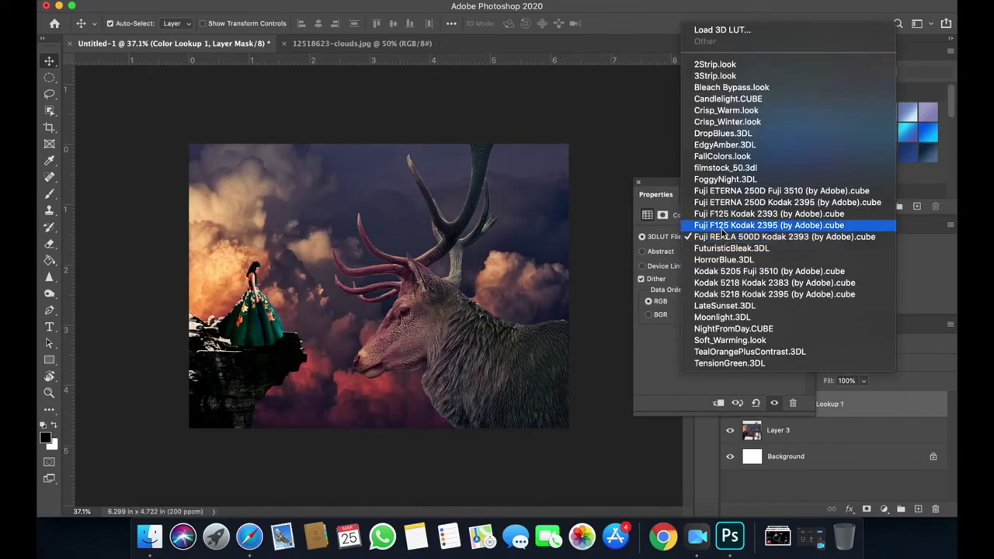
left_click(715, 225)
left_click(713, 237)
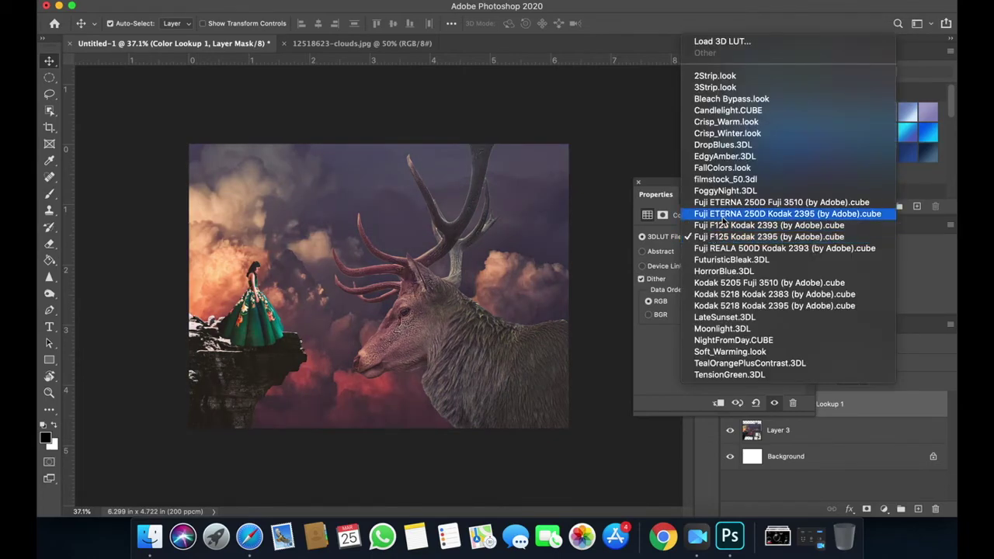
left_click(717, 203)
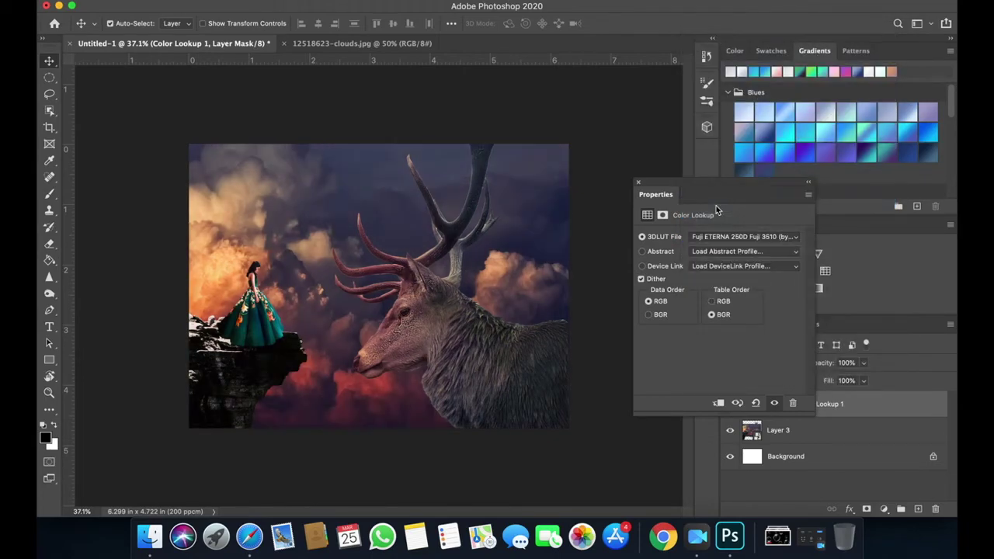
left_click(639, 184)
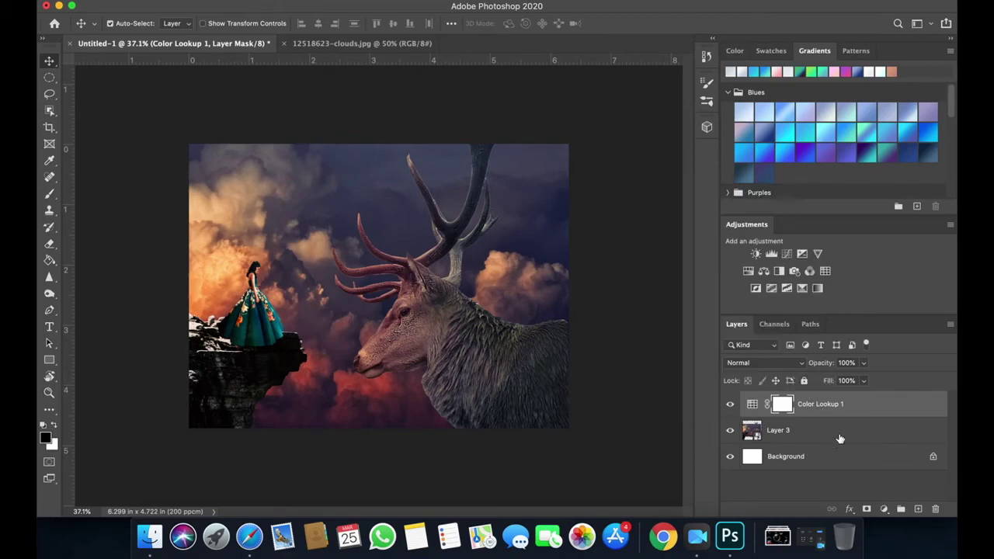
left_click(806, 436)
- Add a Brightness/Contrast layer above Layer 3 with Brightness set to 24
left_click(884, 508)
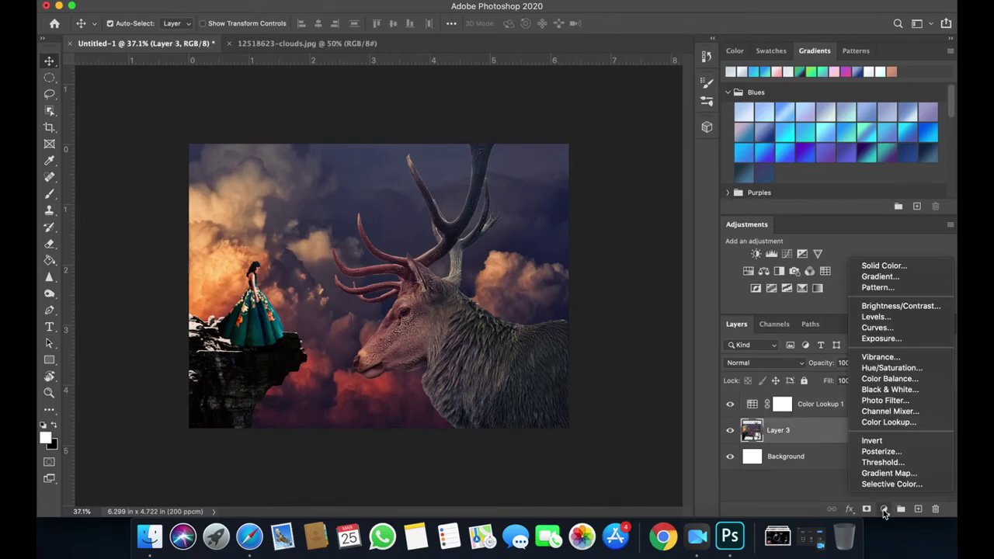
left_click(899, 306)
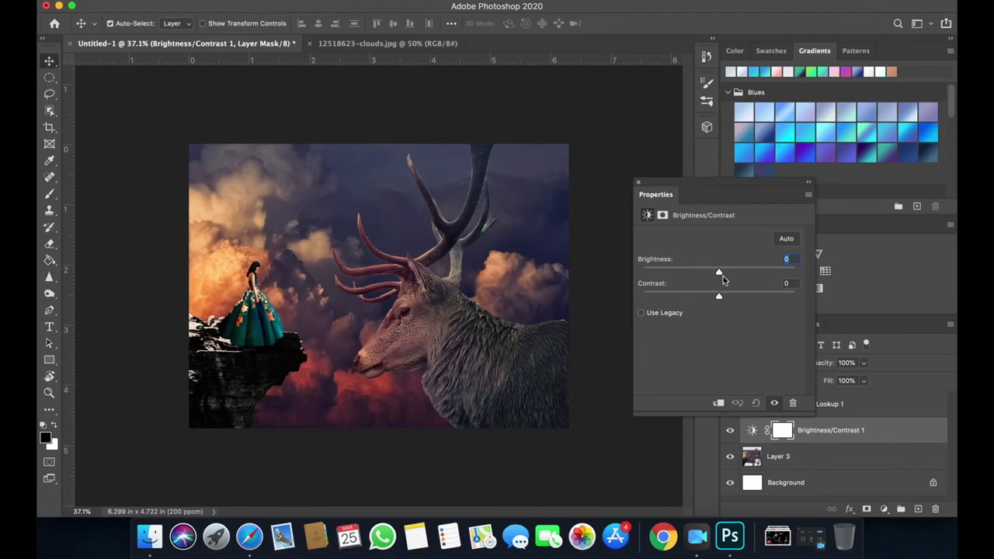
mouse_move(723, 271)
left_mouse_down()
mouse_move(741, 274)
mouse_move(731, 275)
left_mouse_up()
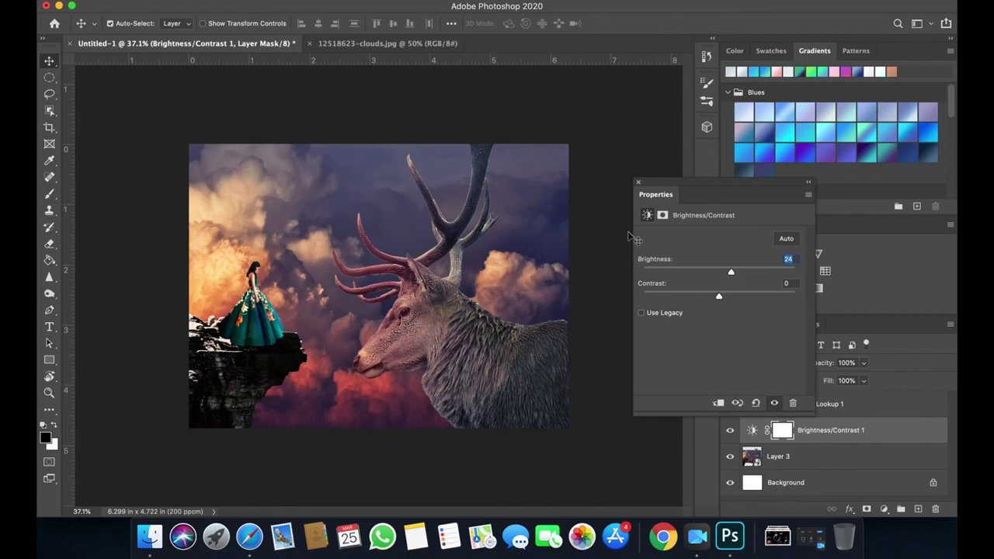
left_click(637, 183)
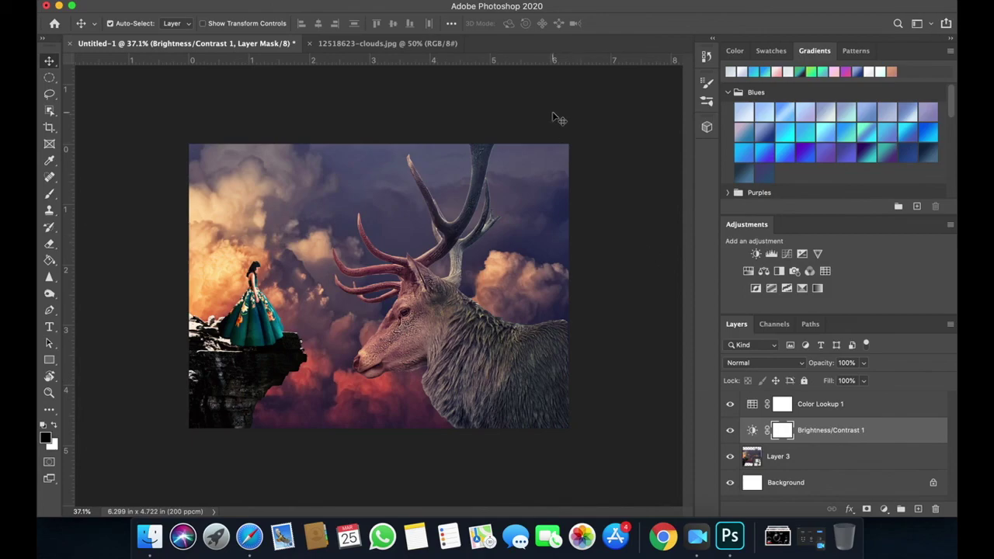